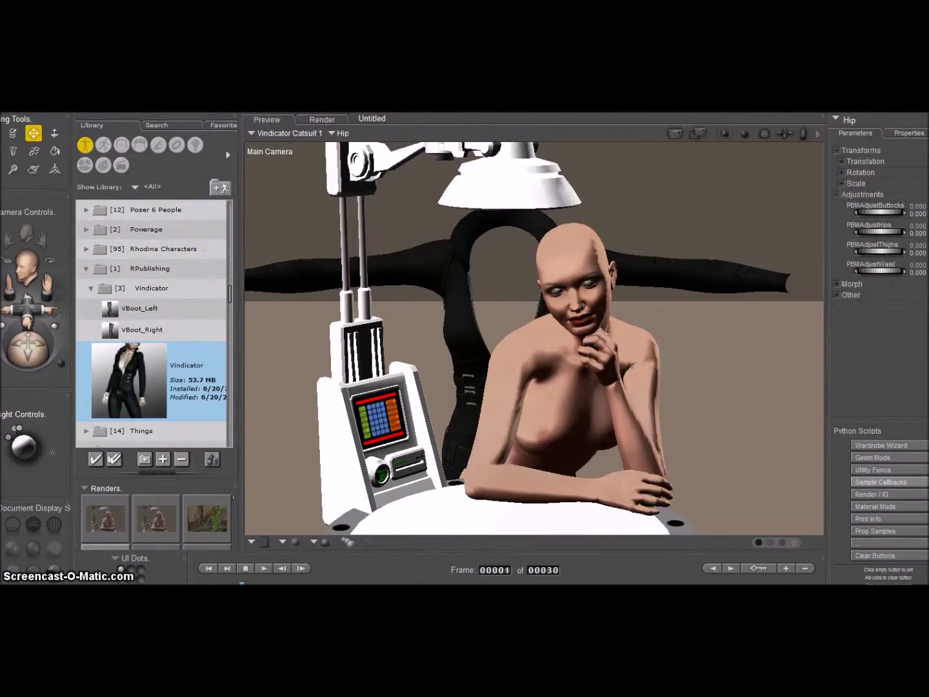
- Load the Vindicator Catsuit 1 figure into the bar scene with the seated woman
left_click(445, 341)
- Conform the Vindicator catsuit to the Victoria4 woman and show its parameters
left_click(456, 364)
left_click(524, 364)
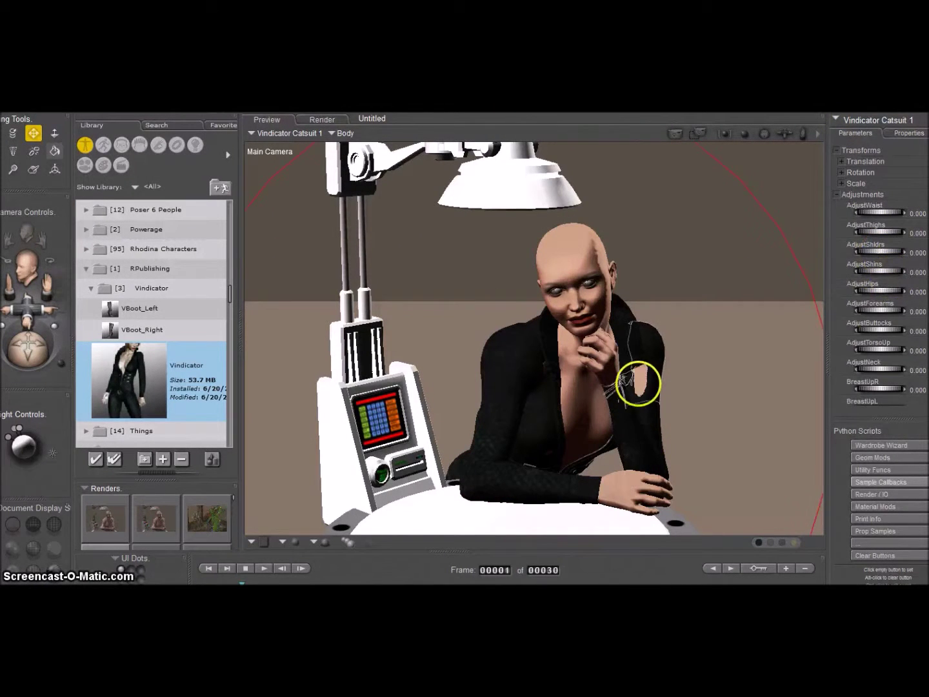
left_click(644, 327)
left_click(878, 138)
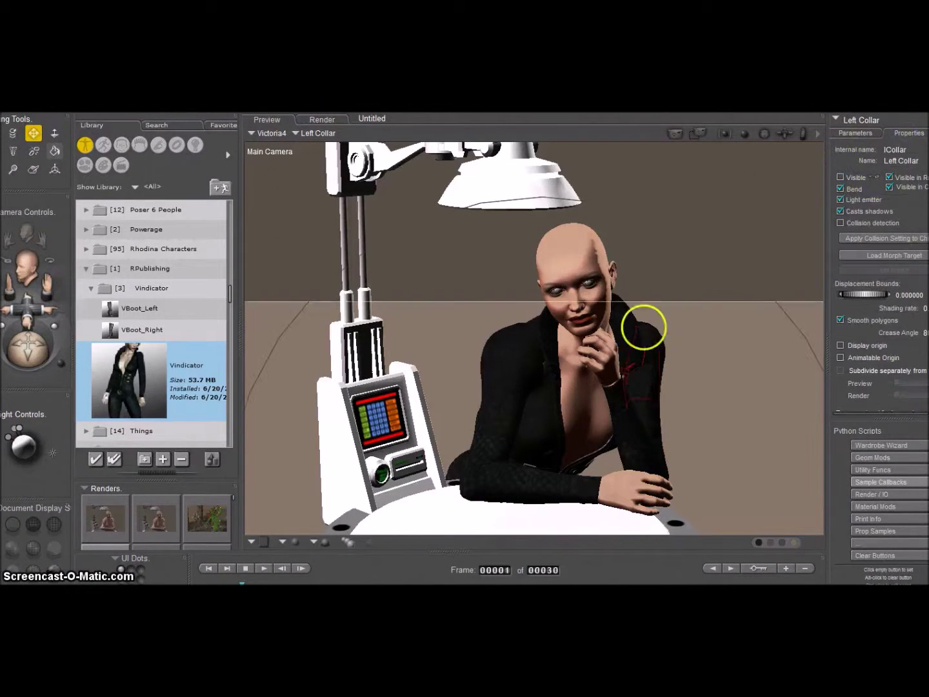
left_click(855, 132)
left_click(552, 423)
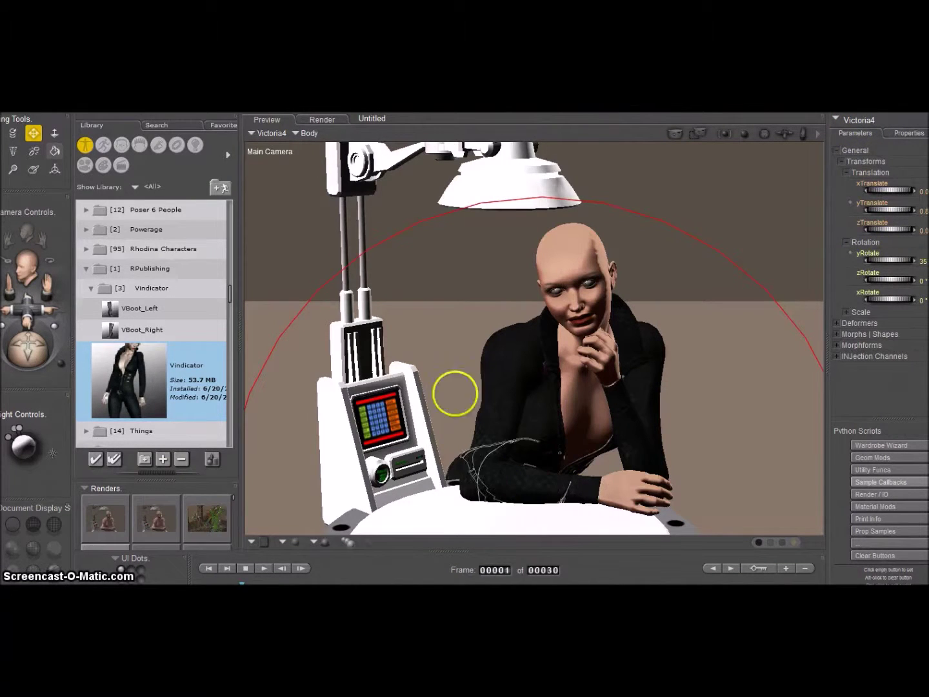
- Browse the Pose library to the Vindicator catsuit materials folder
left_click(103, 145)
left_click(80, 338)
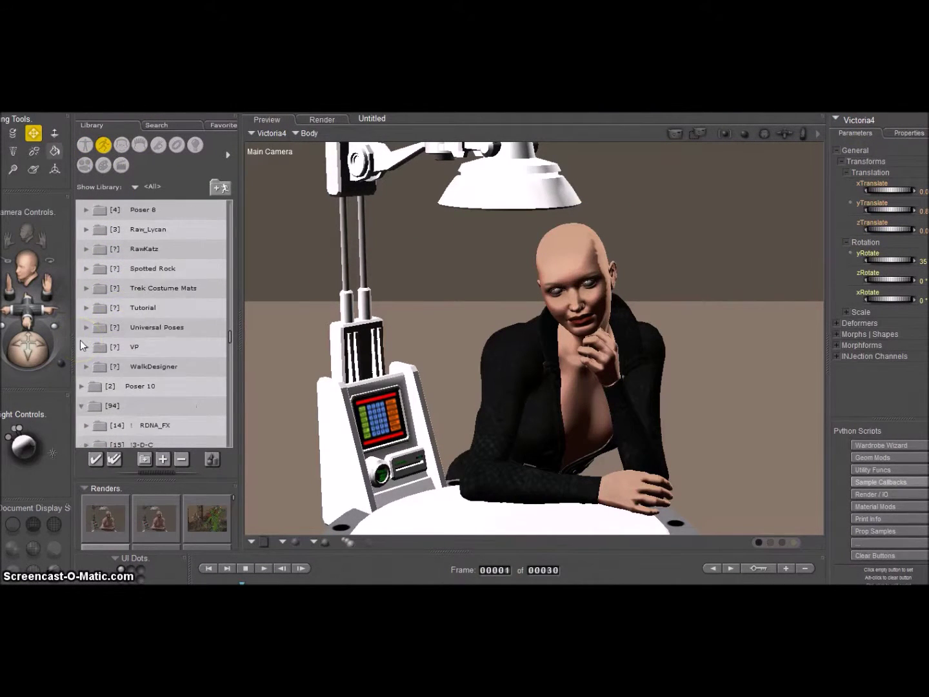
scroll(80, 337, "down", 3)
scroll(217, 232, "up", 2)
scroll(159, 299, "down", 3)
scroll(160, 299, "down", 5)
scroll(160, 300, "down", 5)
scroll(160, 300, "down", 5)
left_click(103, 266)
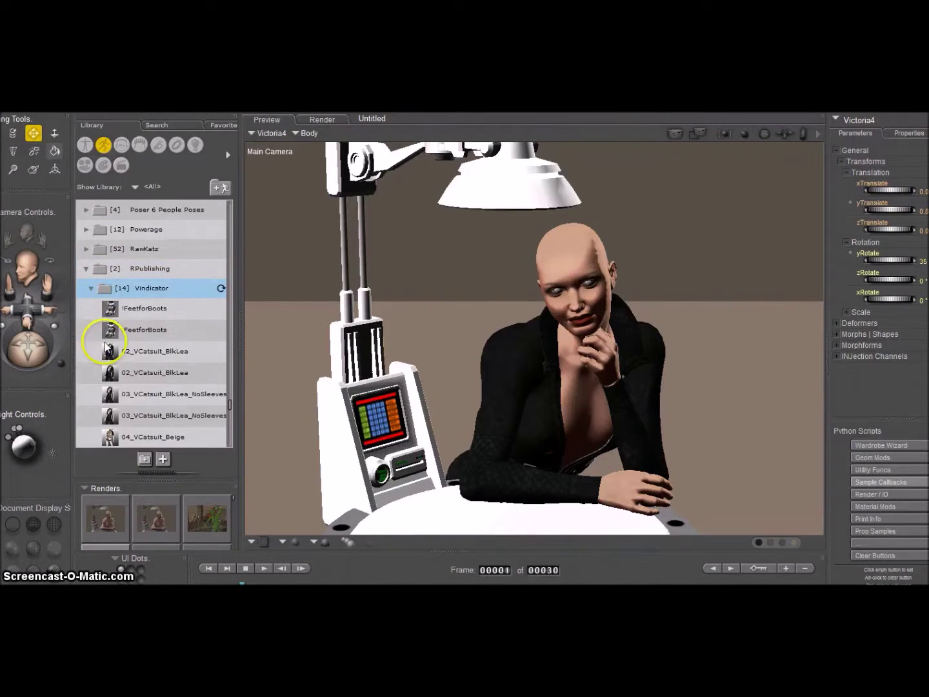
scroll(106, 348, "down", 2)
scroll(106, 350, "down", 2)
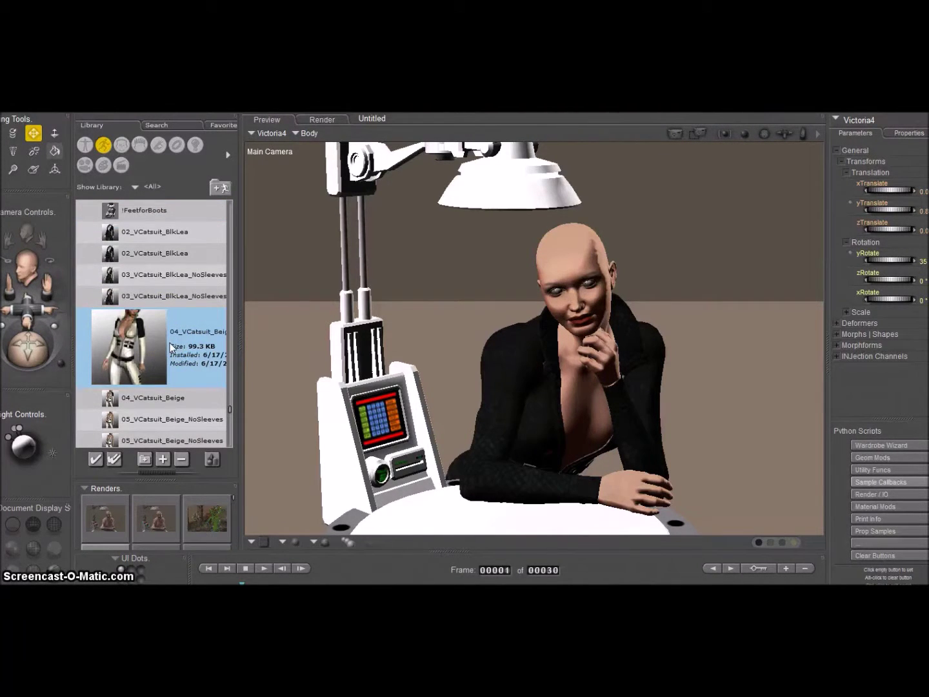
- Select Vindicator Catsuit 1 and apply the sleeveless beige 05_VCatsuit_Beige_NoSleeves pose
left_click(549, 353)
left_click(252, 132)
left_click(291, 179)
double_click(146, 349)
left_click(162, 394)
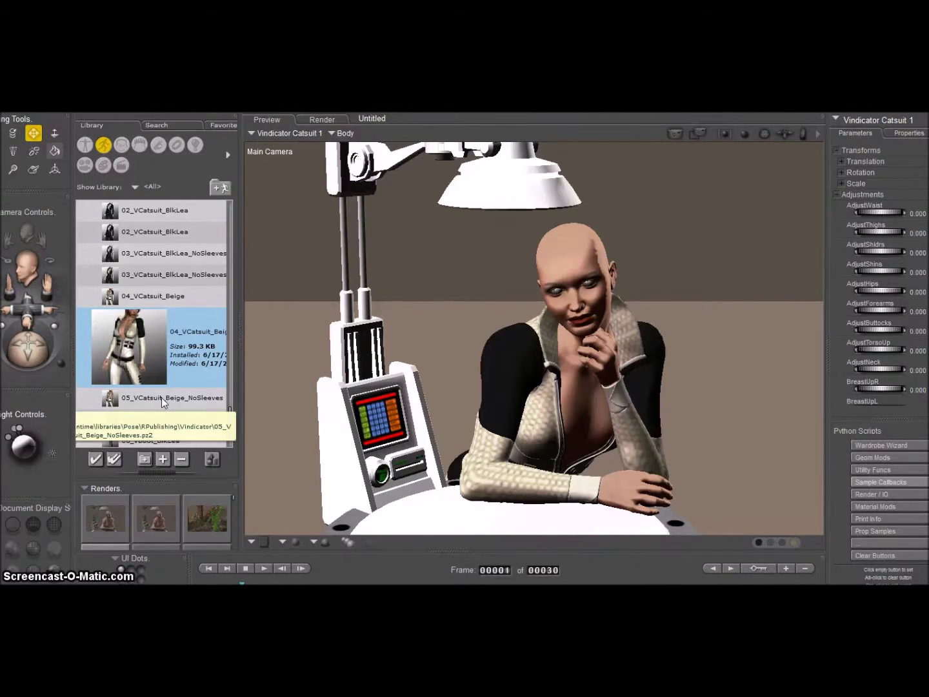
double_click(163, 397)
left_click(172, 282)
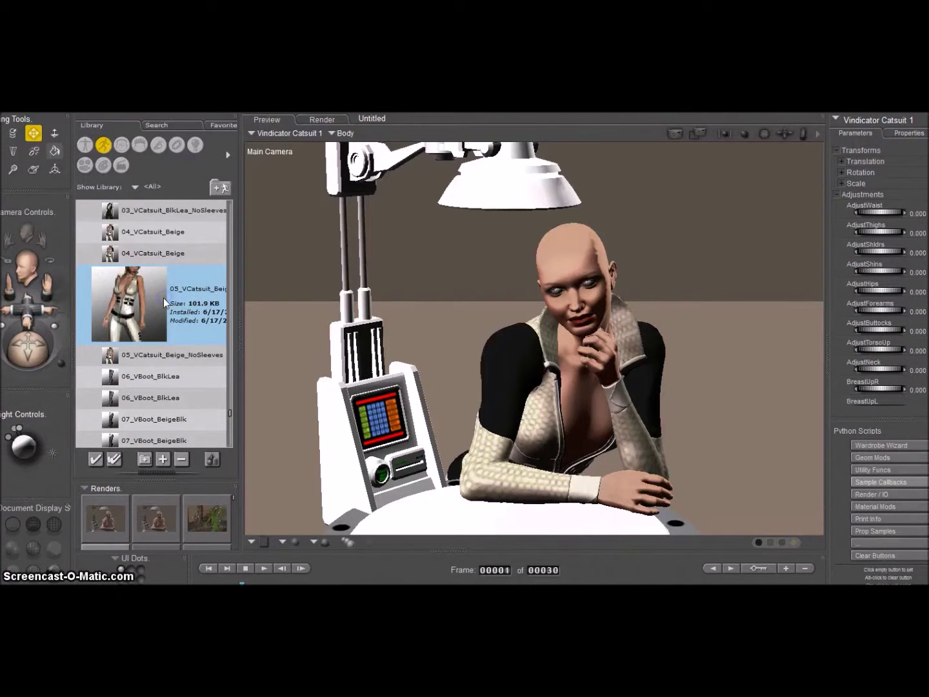
- Tweak the catsuit's right and left collar breast-fit dials
left_click(502, 418)
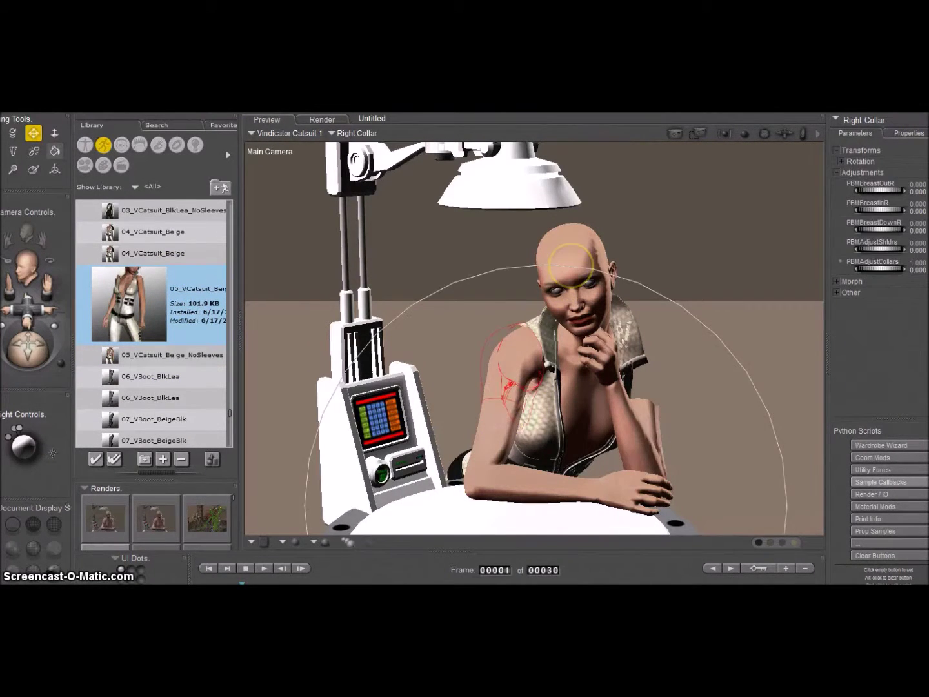
left_click(284, 133)
left_click(275, 155)
left_click(909, 132)
left_click(852, 121)
left_click(748, 257)
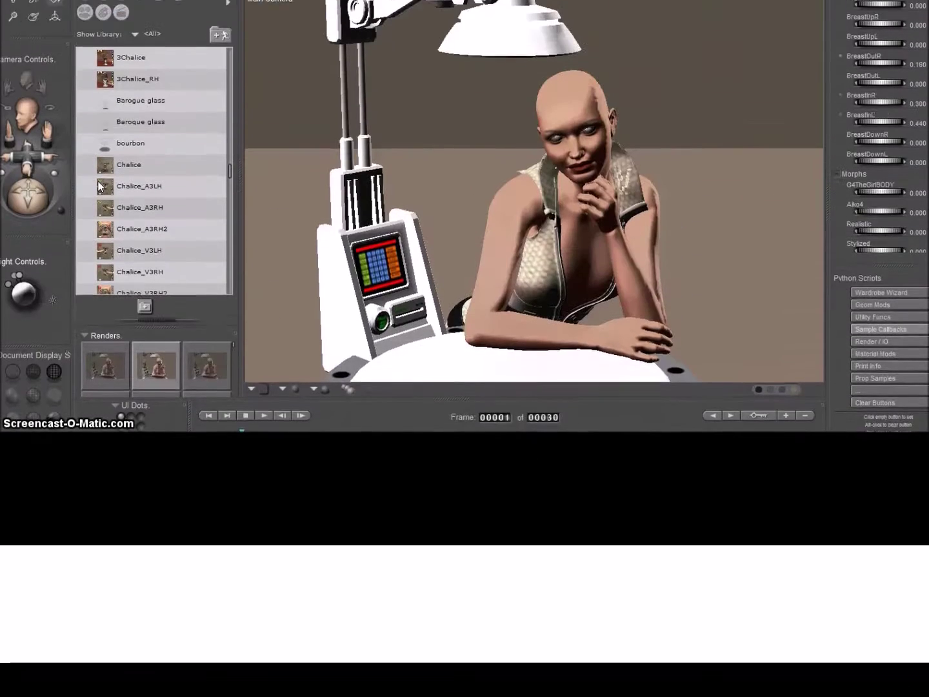
left_click(122, 270)
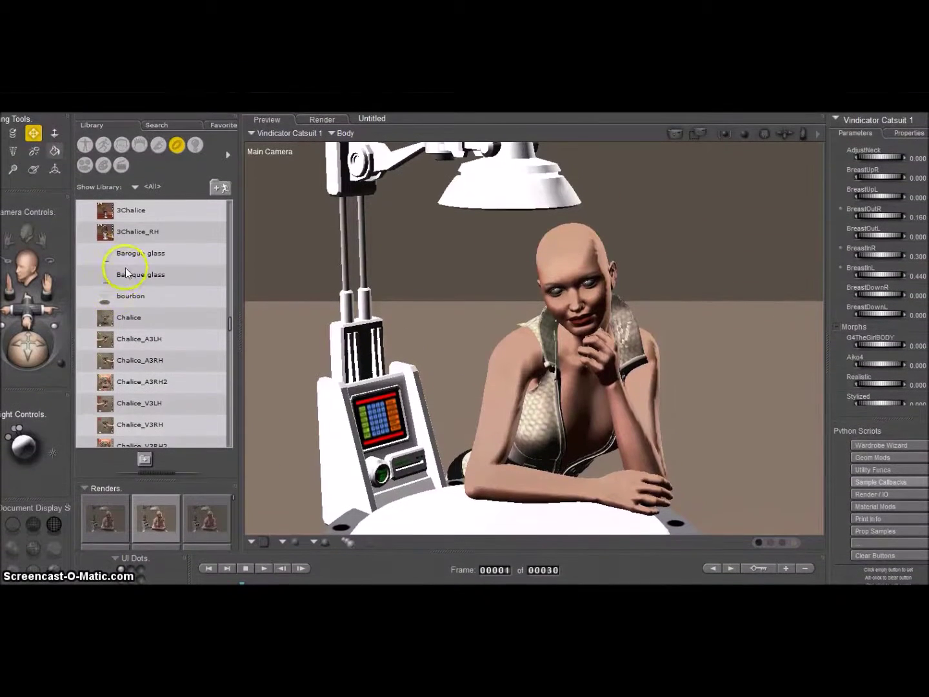
- Add the drink01 martini glass, lower it onto the table, and run a test render
scroll(136, 310, "down", 5)
left_click(142, 295)
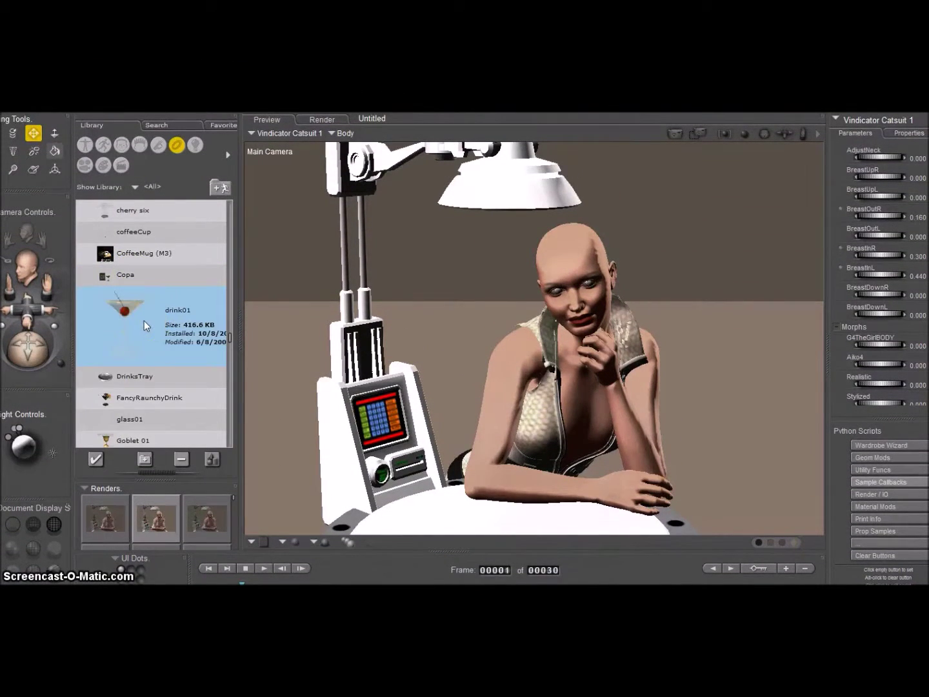
double_click(143, 321)
mouse_move(880, 346)
left_mouse_down()
mouse_move(900, 346)
mouse_move(883, 304)
mouse_move(885, 346)
mouse_move(884, 325)
left_mouse_up()
left_click(123, 103)
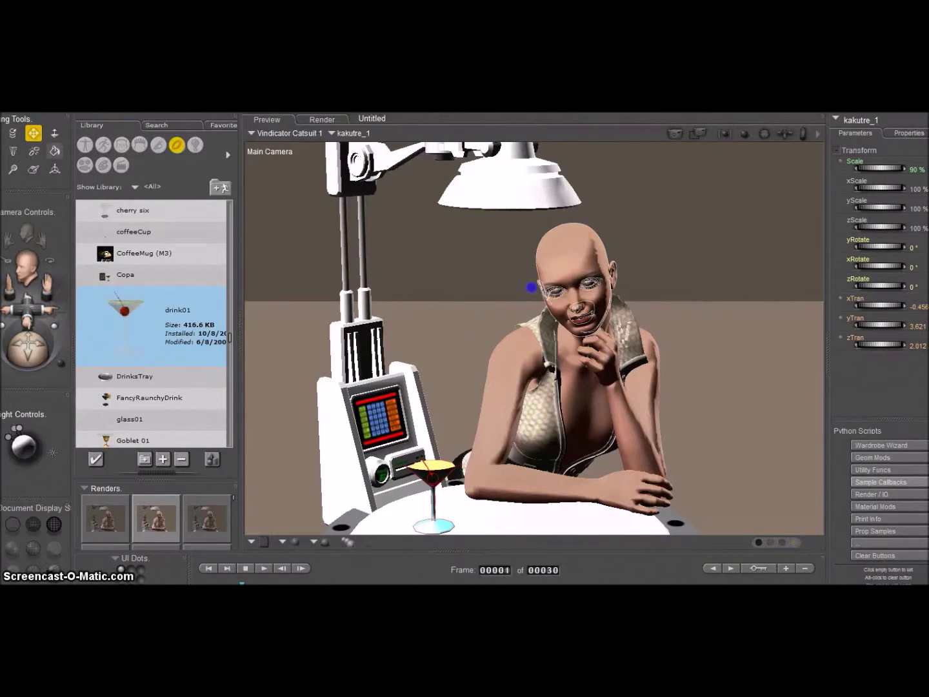
left_click(102, 145)
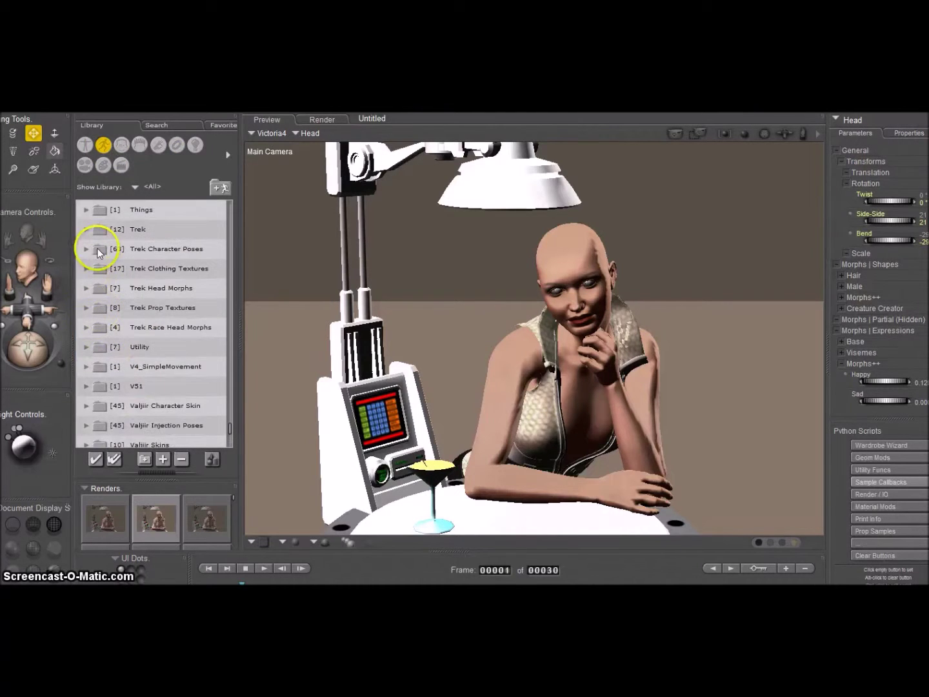
- Apply the green Orion Mat4 skin from Mylochkas TOS Skins to the woman
scroll(95, 299, "up", 5)
scroll(92, 300, "up", 5)
left_click(88, 327)
scroll(91, 291, "down", 5)
left_click(91, 288)
scroll(93, 293, "down", 3)
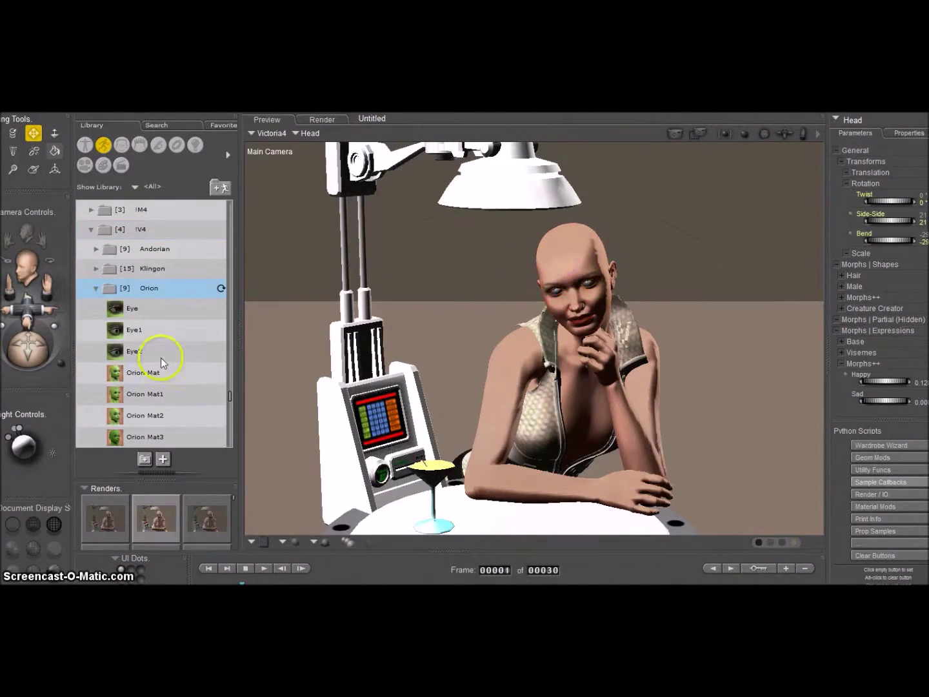
scroll(155, 373, "down", 3)
left_click(155, 379)
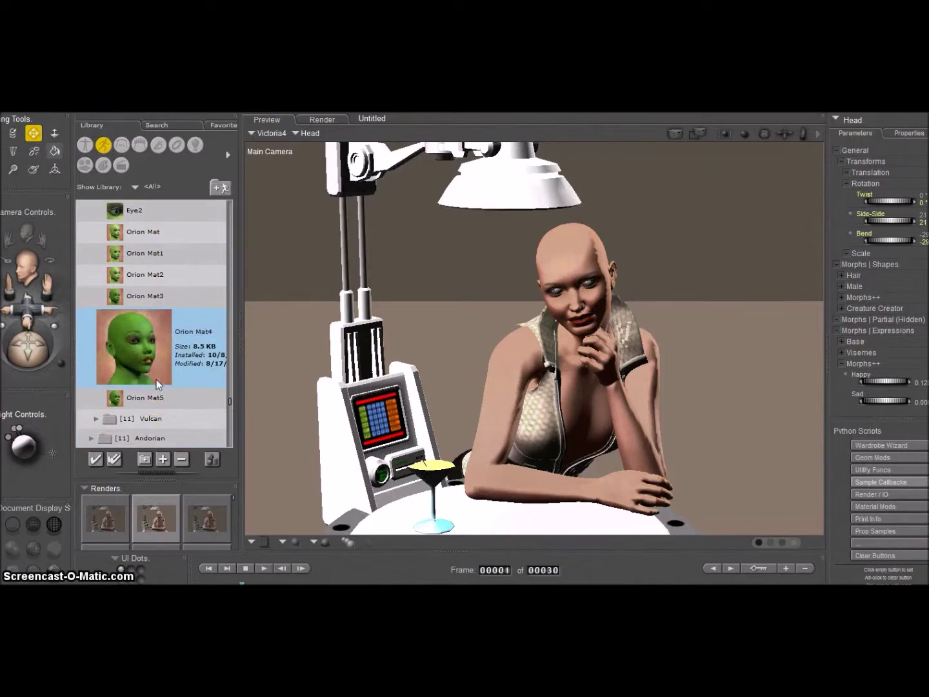
double_click(159, 344)
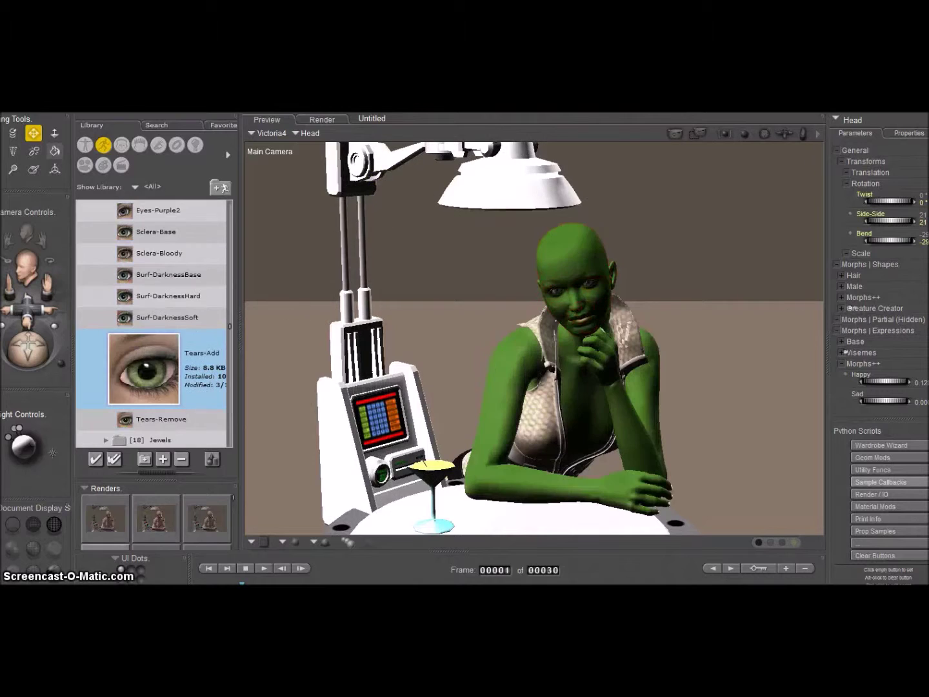
left_click(29, 365)
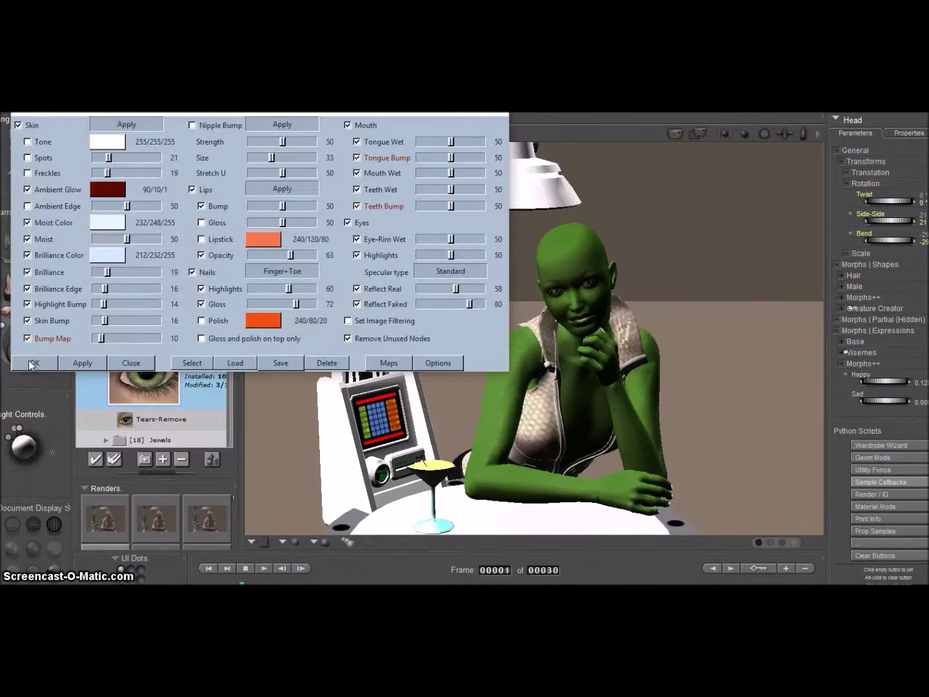
- Select the woman's chest and bend and turn it slightly
left_click(265, 119)
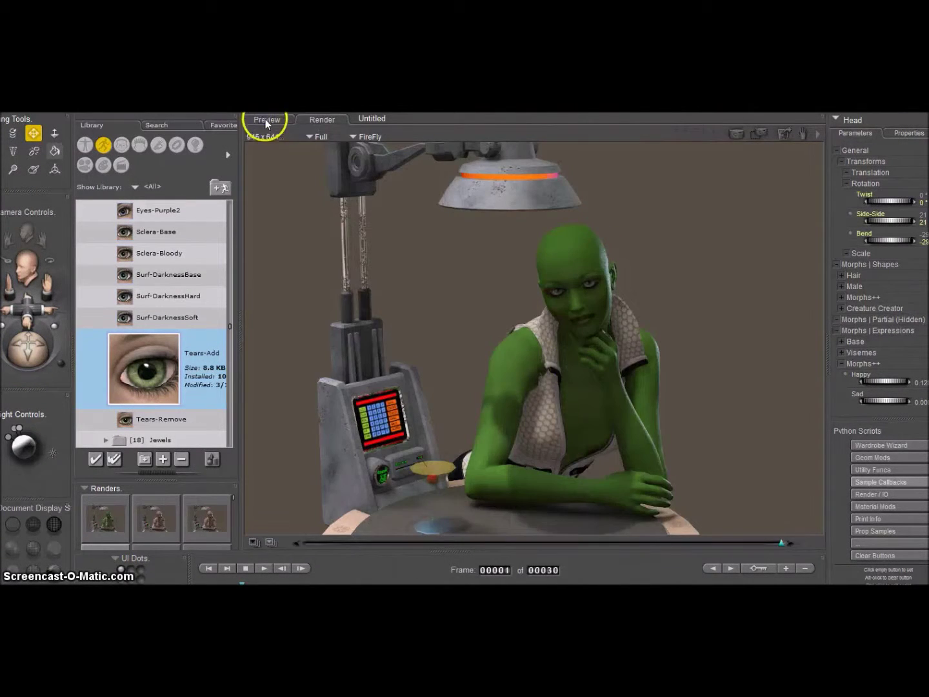
left_click(574, 375)
left_click_drag(872, 239, 886, 240)
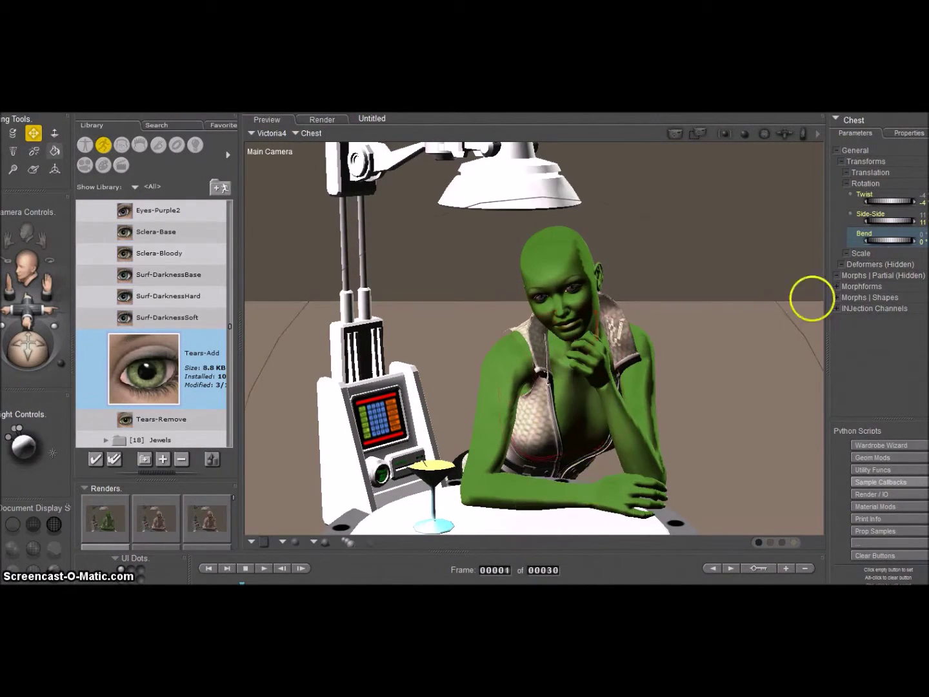
- Twist the chest further and rotate the left shoulder to reposition the arm
left_click_drag(881, 200, 894, 222)
left_click(639, 420)
left_click(840, 161)
left_click(276, 134)
left_click(284, 162)
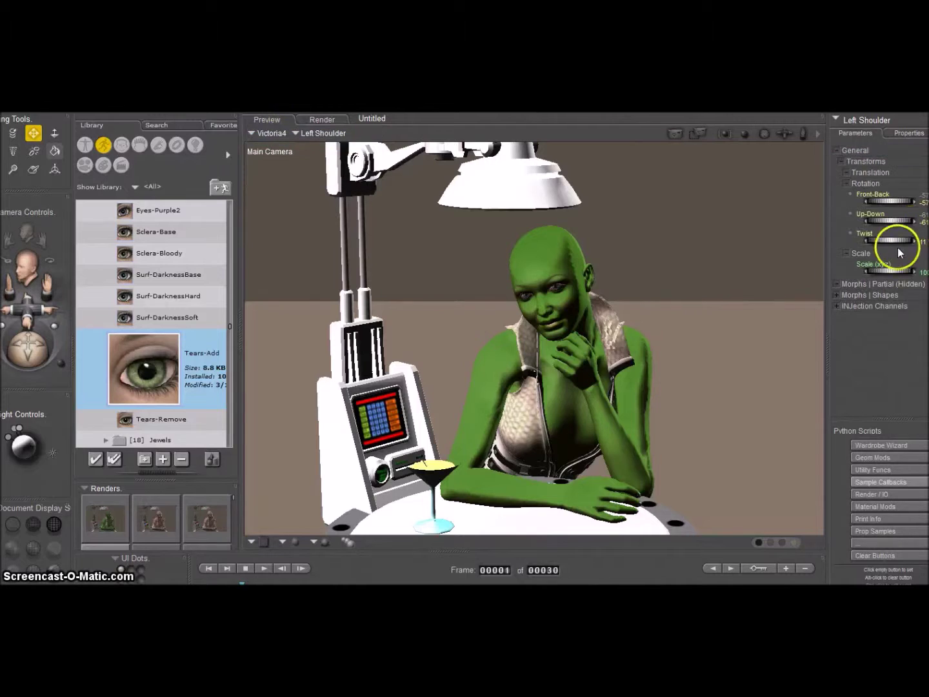
left_click_drag(891, 220, 880, 218)
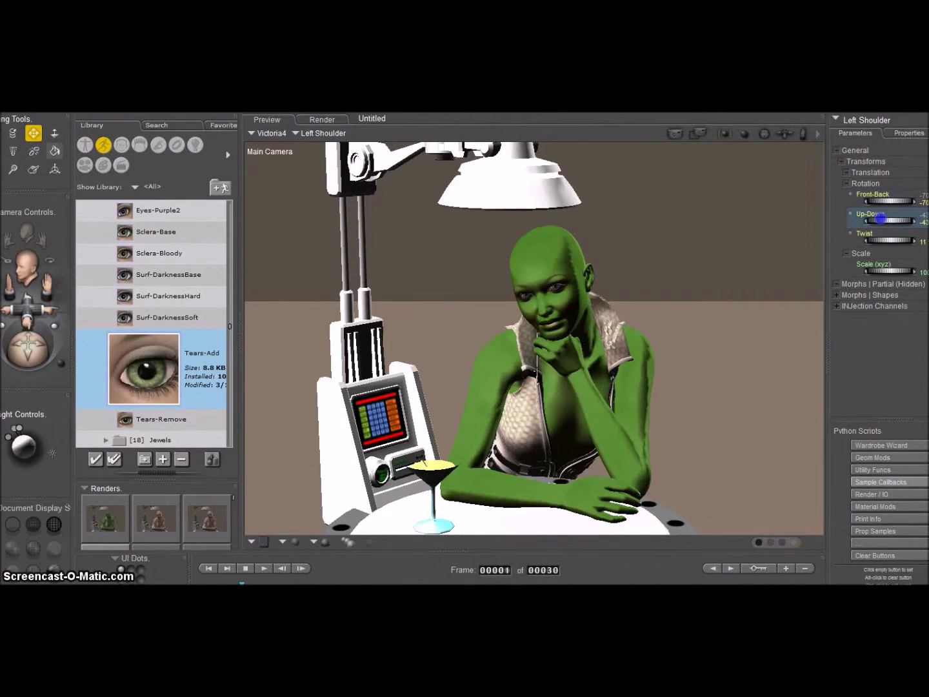
- Turn the head slightly sideways and swing the left forearm outward
left_click(561, 276)
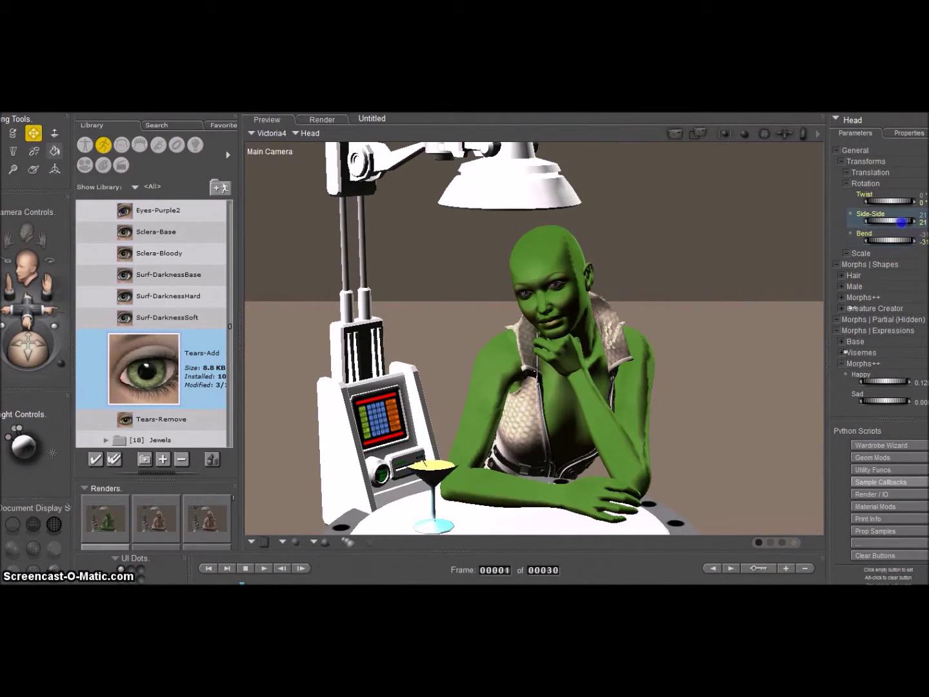
left_click_drag(901, 222, 893, 222)
left_click(618, 435)
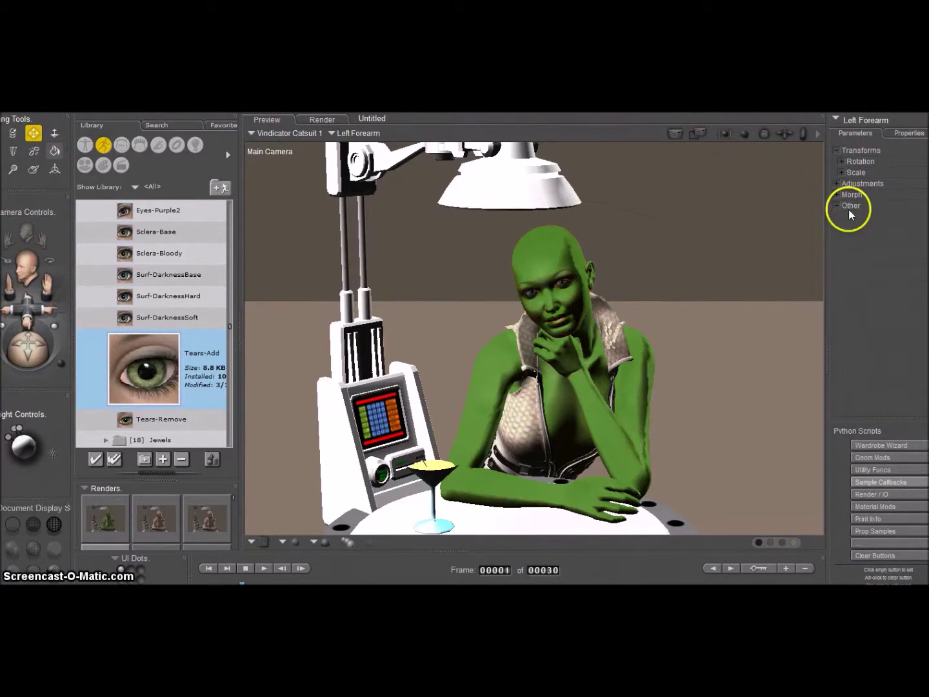
left_click(290, 136)
mouse_move(886, 220)
left_mouse_down()
mouse_move(897, 219)
mouse_move(888, 240)
mouse_move(892, 222)
left_mouse_up()
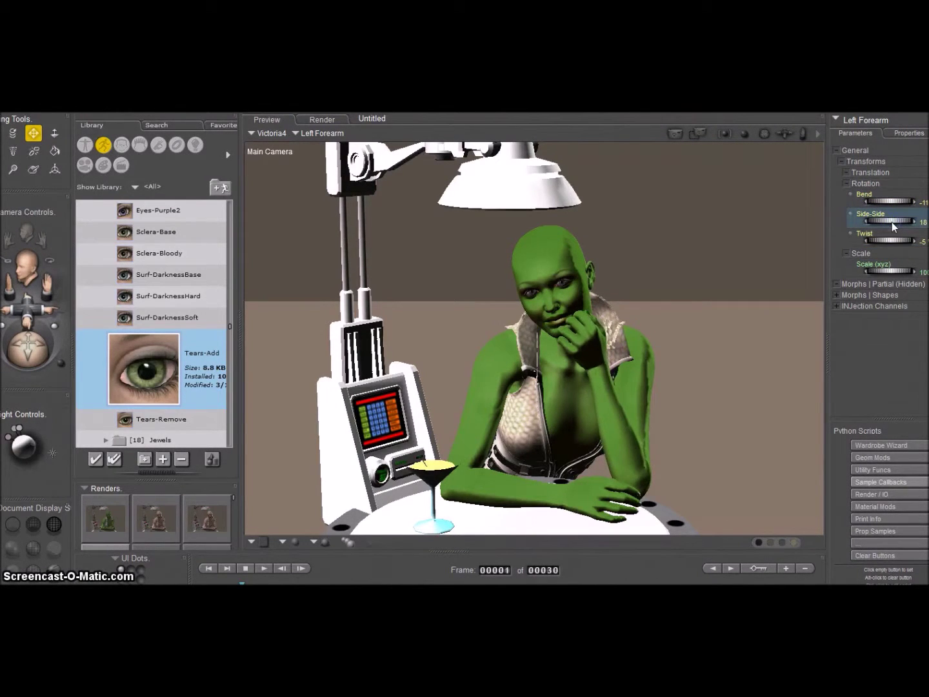
- Raise the left brow and add a slight smile with the head's facial morph dials
left_click(562, 270)
left_click(840, 340)
scroll(851, 333, "down", 1)
scroll(871, 297, "down", 5)
left_click(886, 253)
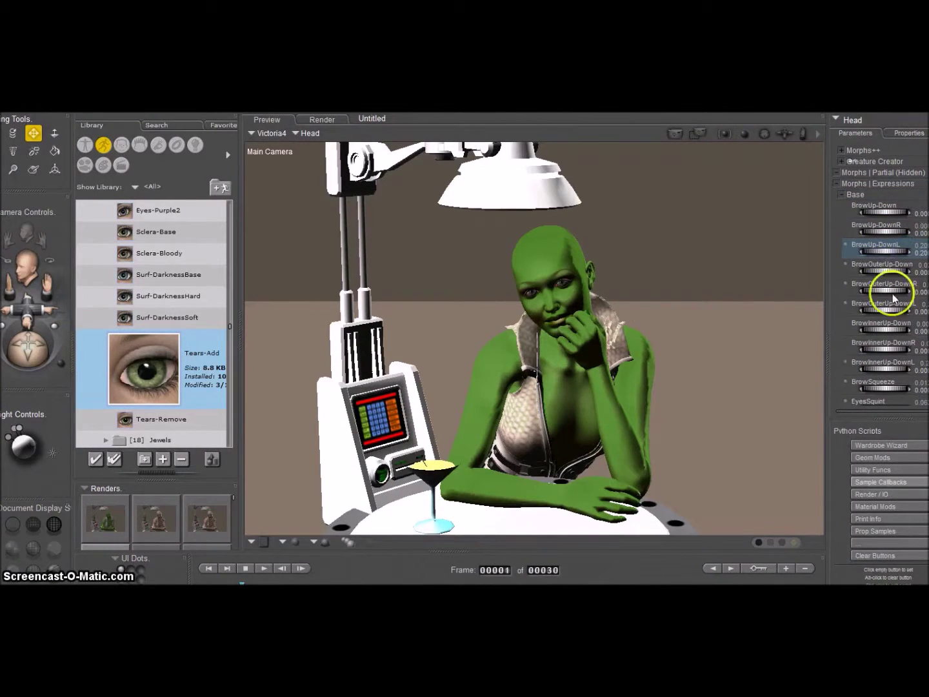
scroll(882, 333, "down", 3)
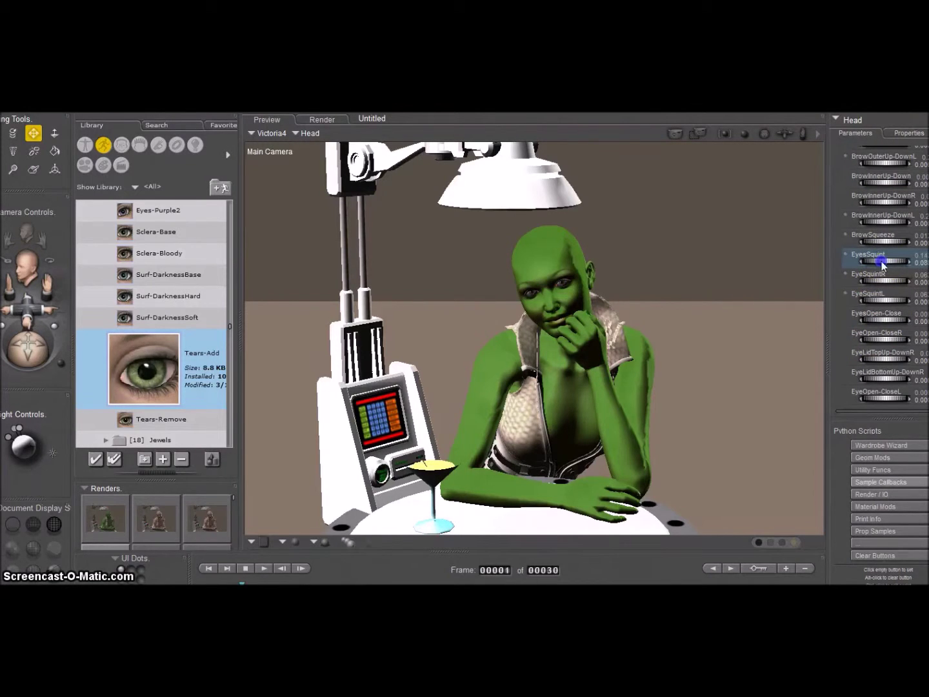
scroll(876, 319, "down", 3)
scroll(862, 352, "down", 3)
scroll(875, 347, "up", 3)
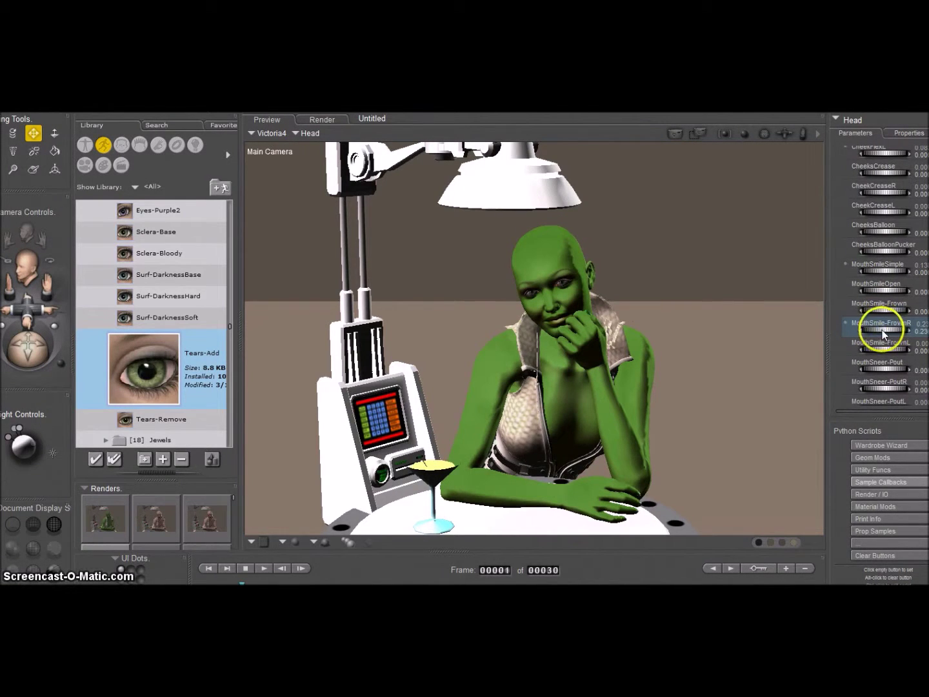
left_click_drag(881, 355, 879, 349)
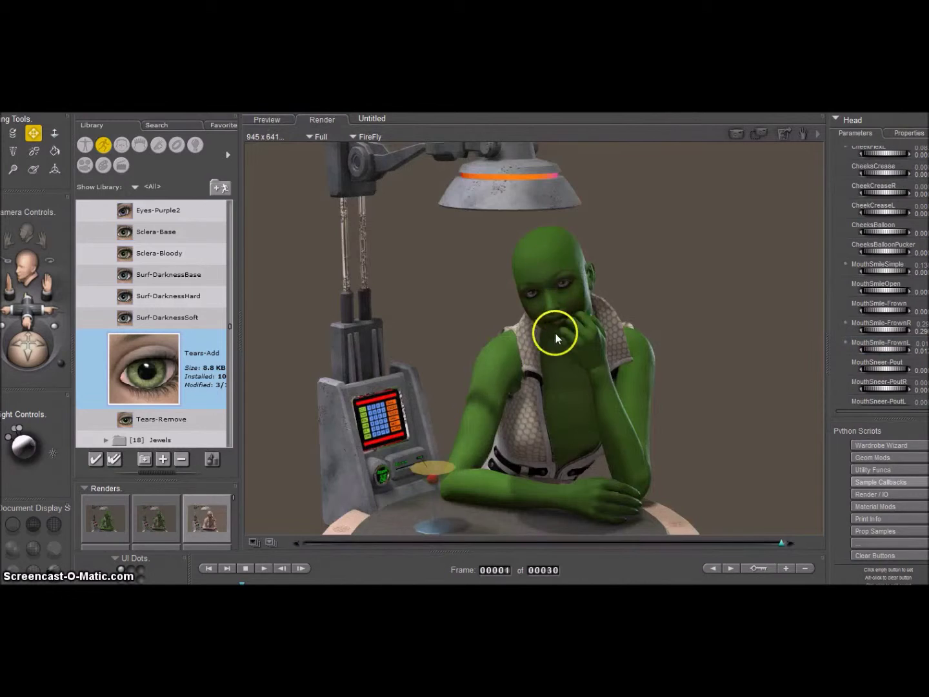
mouse_move(229, 326)
left_mouse_down()
mouse_move(231, 224)
mouse_move(232, 238)
left_mouse_up()
left_click(871, 193)
- Reduce the head twist and bring the left hand up toward her mouth
left_click(845, 217)
left_click(847, 257)
scroll(871, 225, "up", 2)
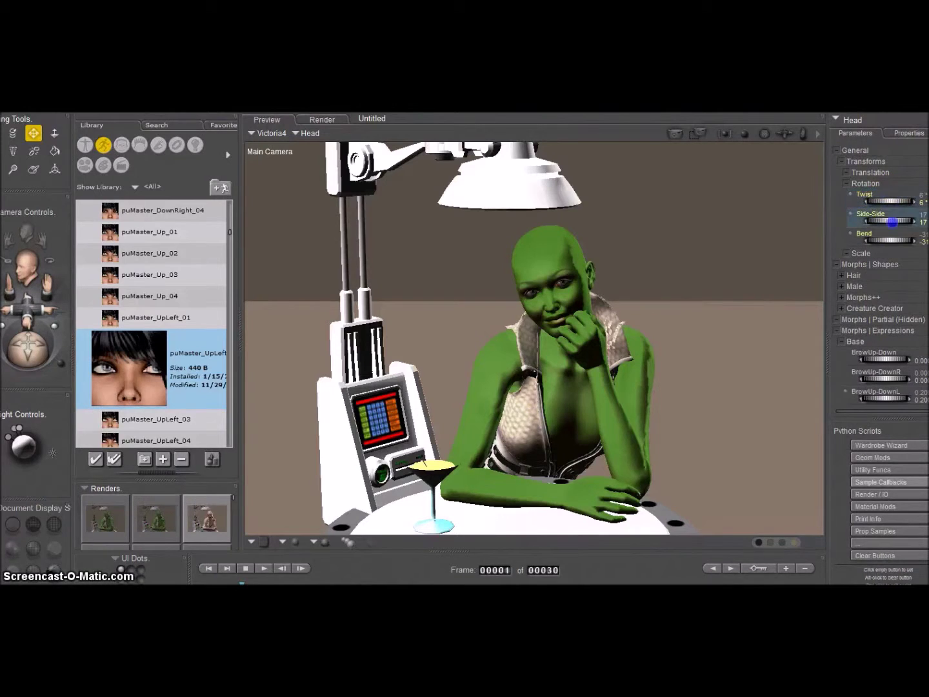
left_click_drag(890, 202, 886, 202)
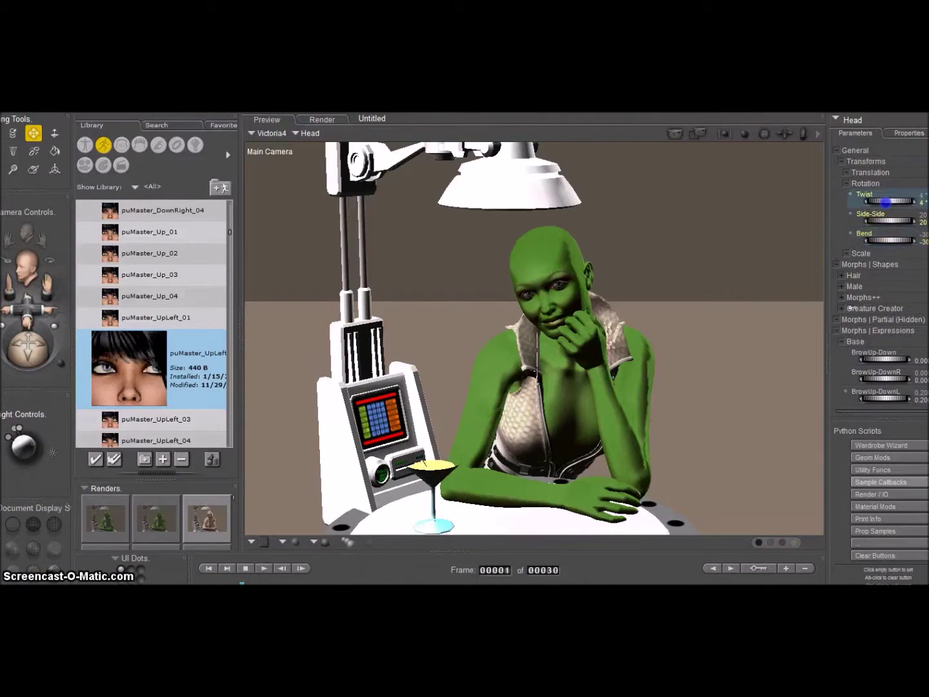
left_click(607, 401)
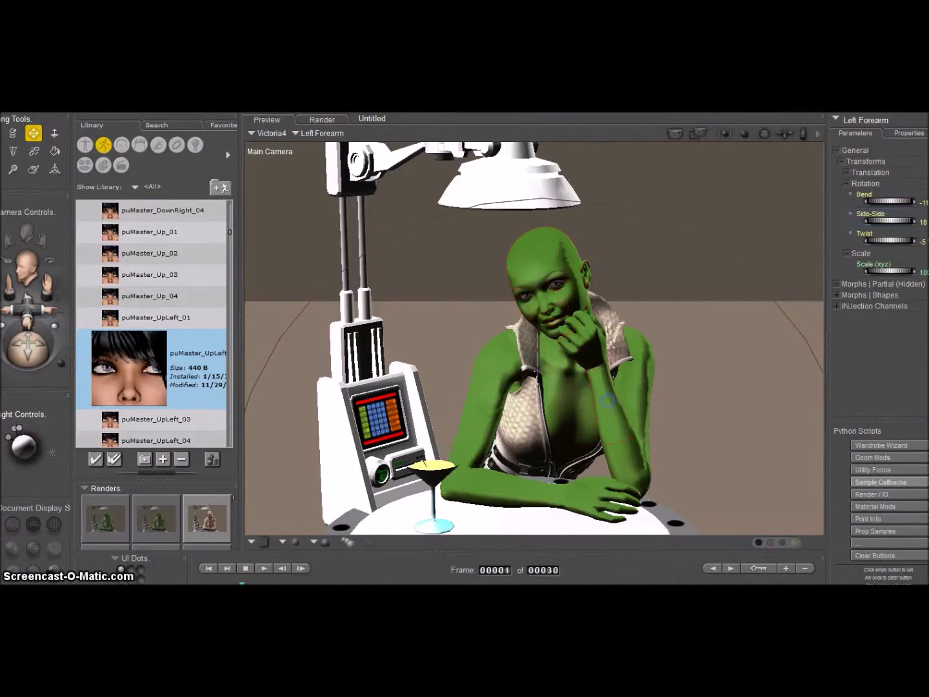
left_click_drag(887, 221, 892, 201)
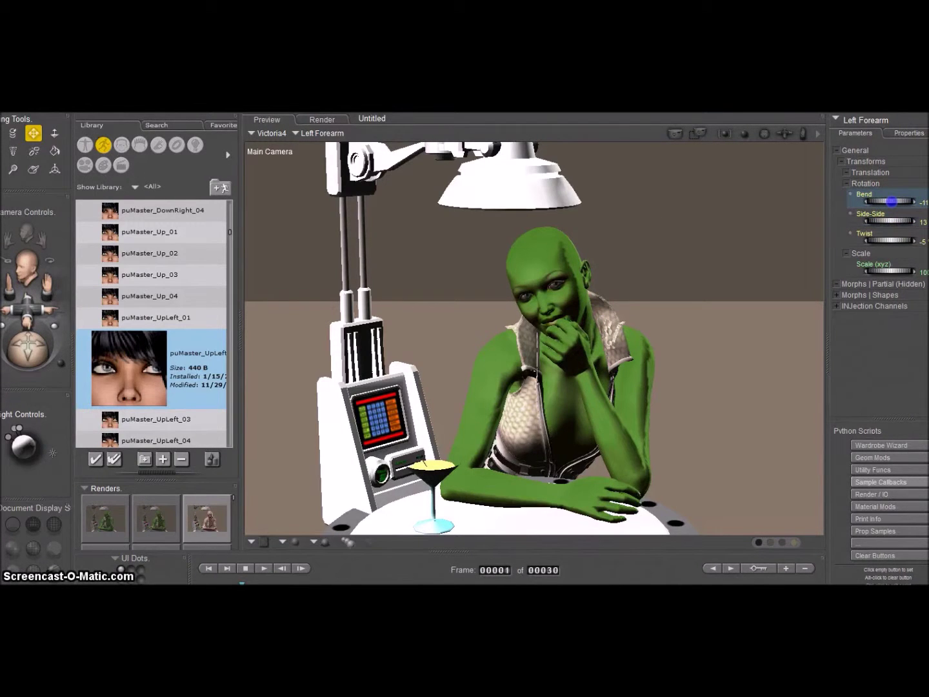
- Add the FedEar01L ear prop, delete it, and try KlingonEar01L instead
left_click(716, 304)
left_click(907, 131)
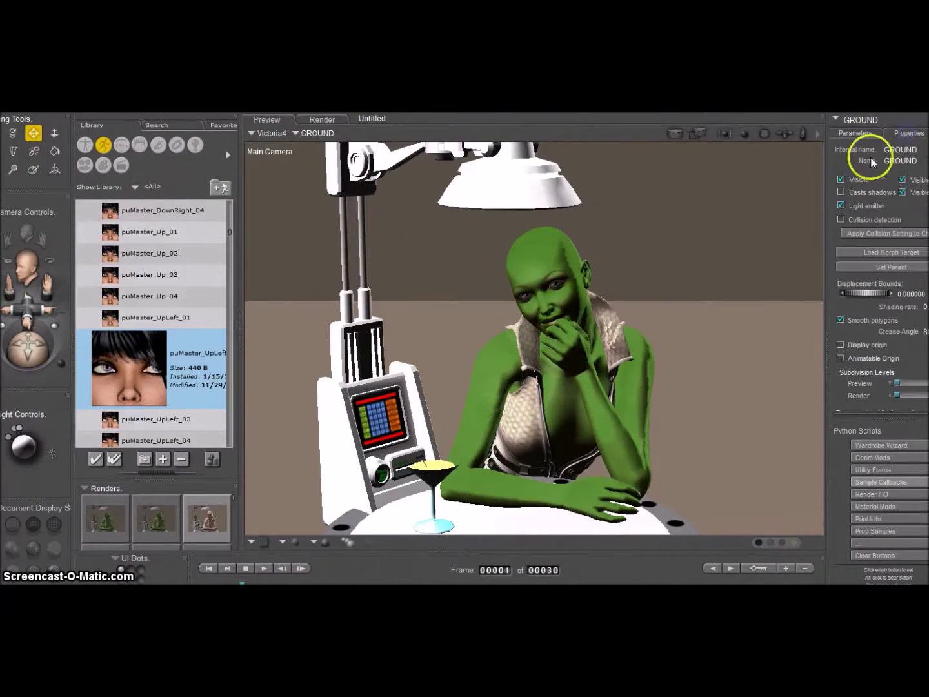
left_click(176, 145)
scroll(145, 374, "down", 5)
scroll(145, 375, "down", 5)
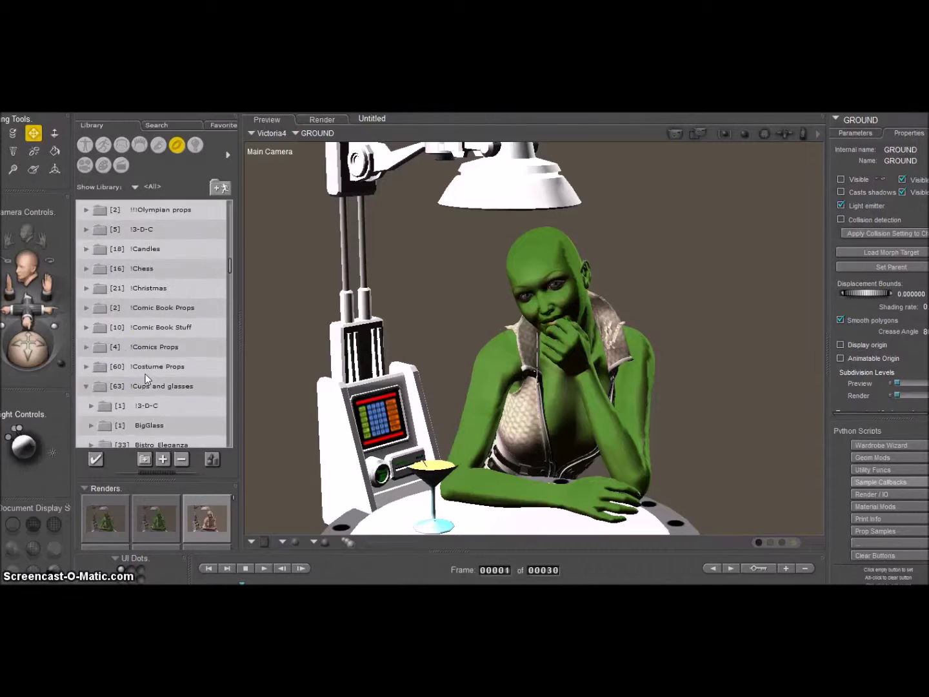
scroll(145, 374, "down", 5)
left_click(148, 292)
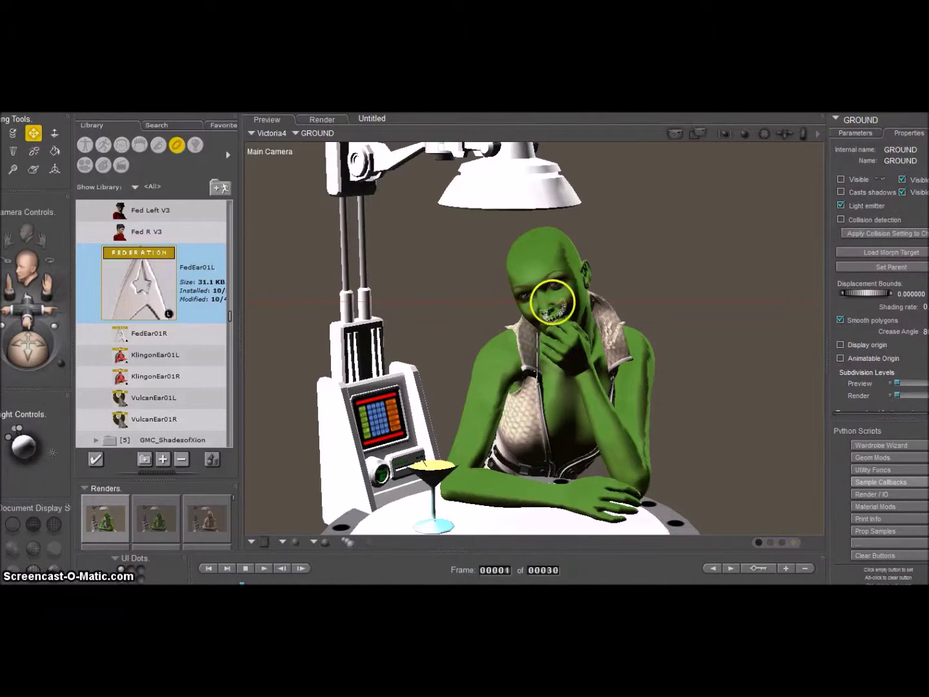
left_click(596, 301)
key("Delete")
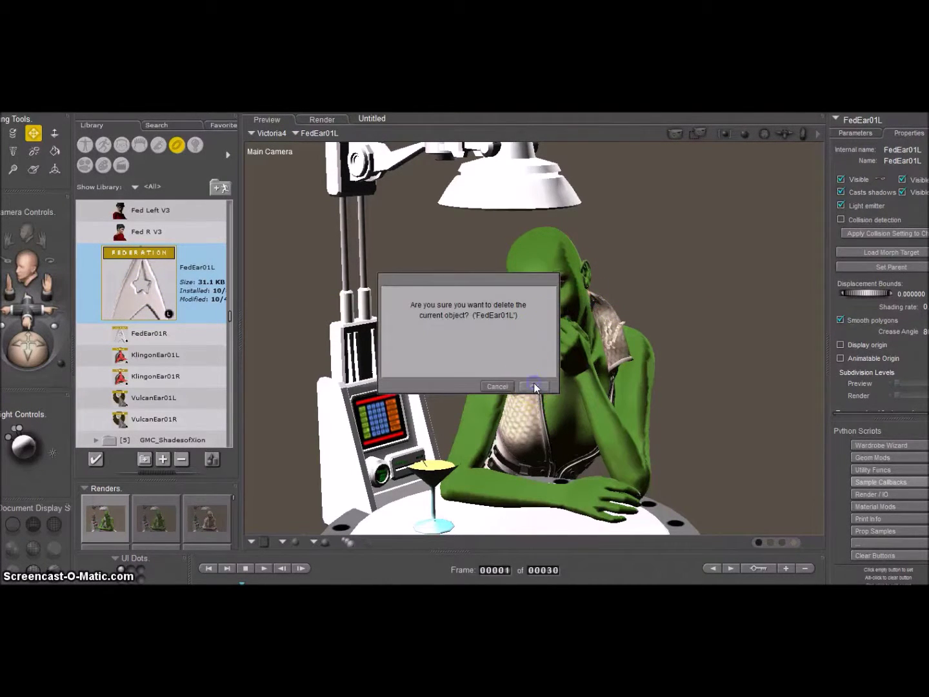
left_click(534, 387)
left_click(159, 357)
left_click(555, 280)
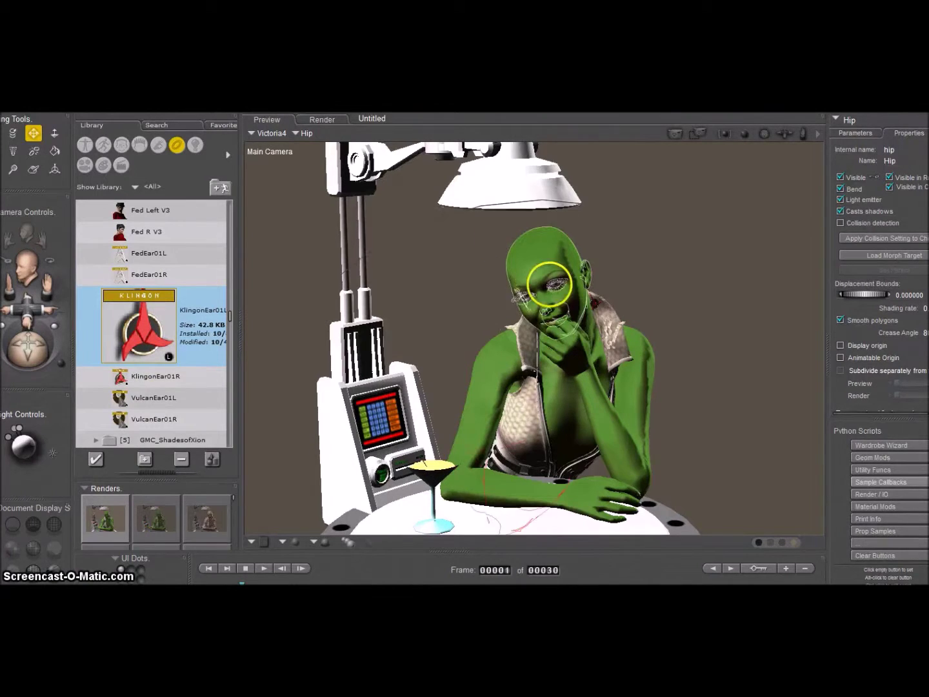
- Browse the Hair library to the Mairy 3Dream hair folder
left_click(141, 144)
left_click(80, 310)
scroll(84, 310, "down", 1)
scroll(84, 311, "down", 3)
scroll(86, 315, "down", 3)
scroll(88, 317, "down", 3)
scroll(88, 318, "down", 3)
scroll(88, 317, "down", 1)
scroll(89, 304, "up", 1)
left_click(88, 287)
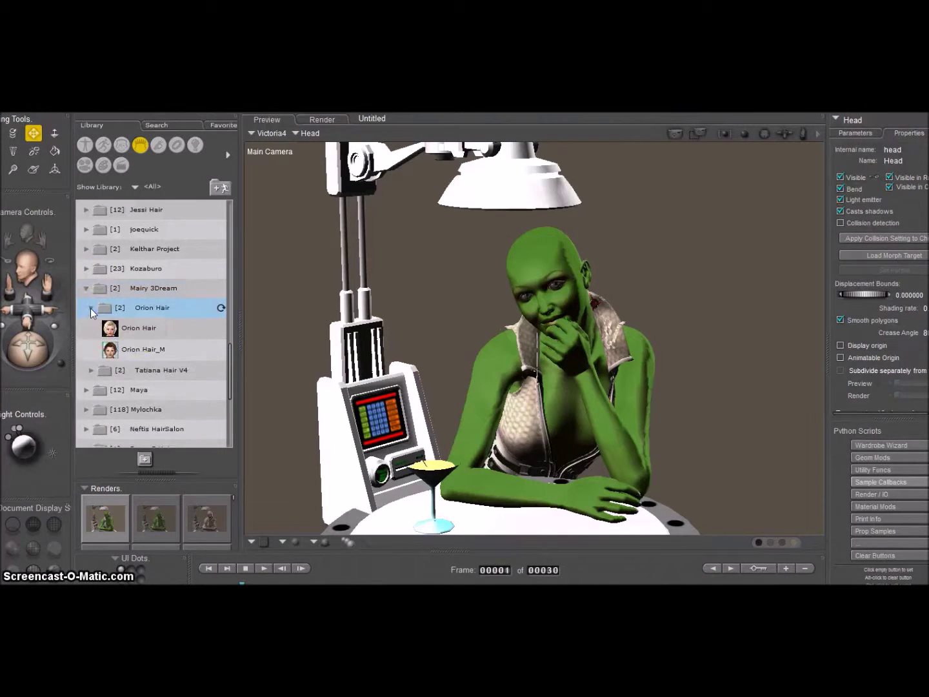
- Try Orion, Perseus and Tandy hair styles, then load Portia hair
left_click(129, 327)
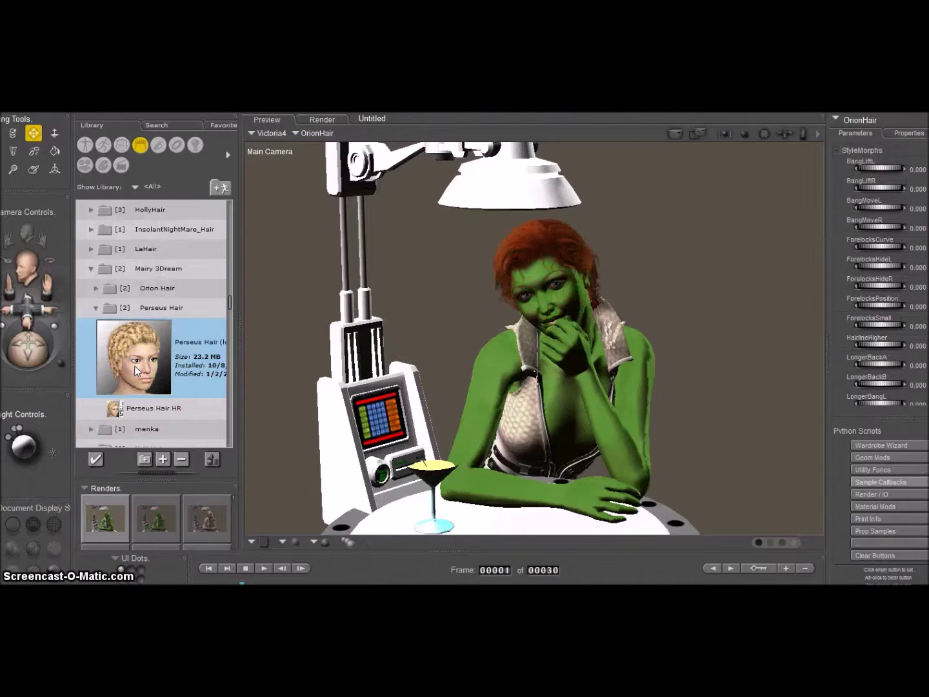
double_click(136, 371)
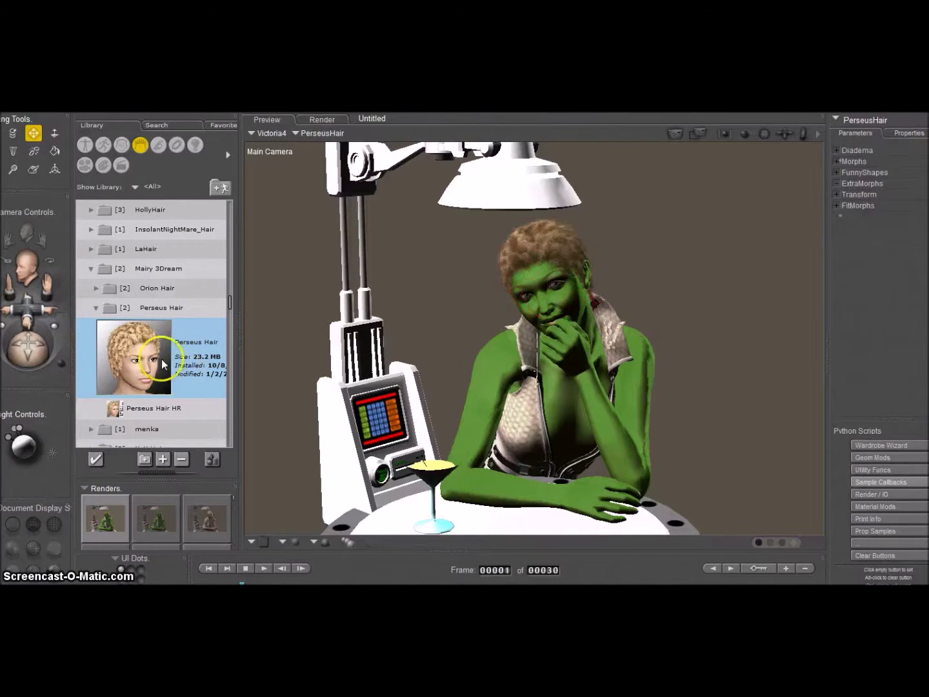
scroll(159, 364, "up", 3)
scroll(129, 335, "down", 5)
scroll(87, 323, "down", 2)
left_click(92, 361)
scroll(116, 361, "down", 1)
scroll(116, 362, "down", 3)
scroll(117, 368, "down", 3)
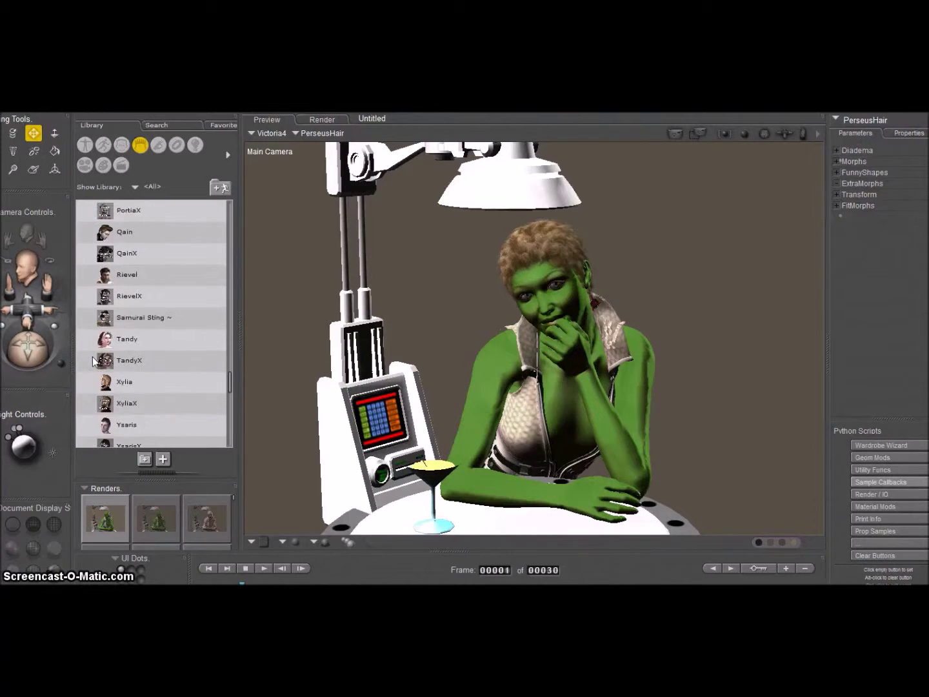
left_click(148, 377)
scroll(148, 370, "up", 3)
left_click(146, 257)
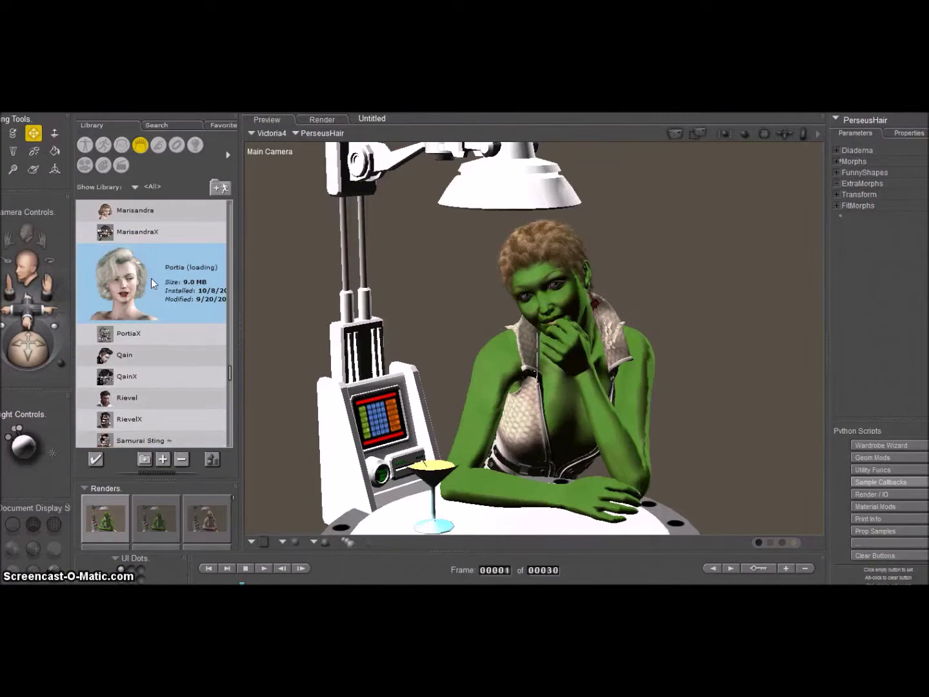
- Colour the Portia hair with the Portia M Red preset from Classic Daz Hair Mats
left_click(103, 145)
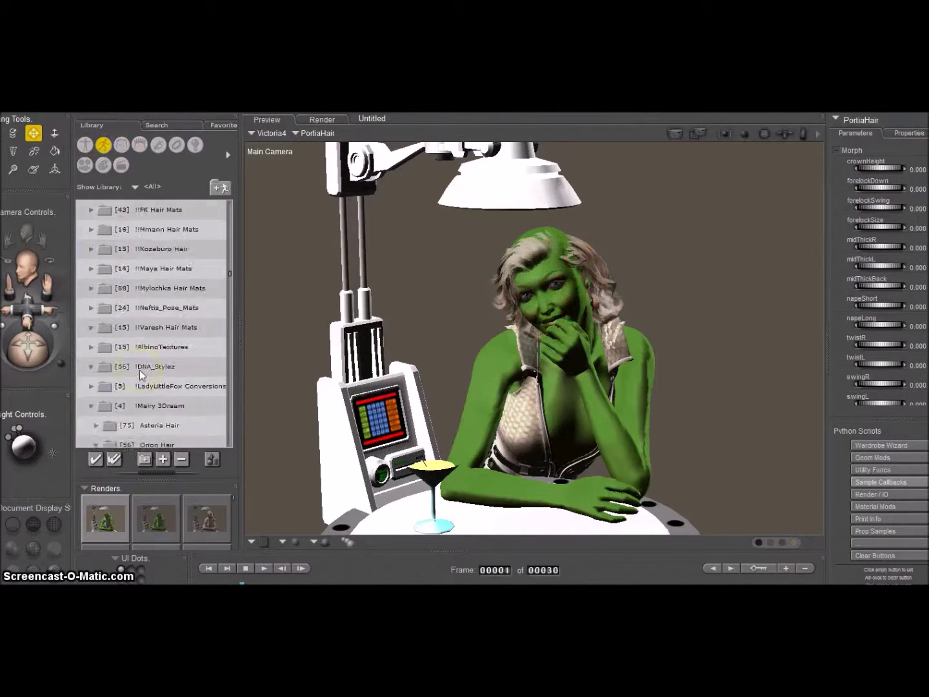
scroll(94, 304, "up", 3)
left_click(94, 277)
scroll(99, 319, "down", 4)
scroll(99, 319, "up", 1)
left_click(100, 270)
scroll(95, 329, "down", 3)
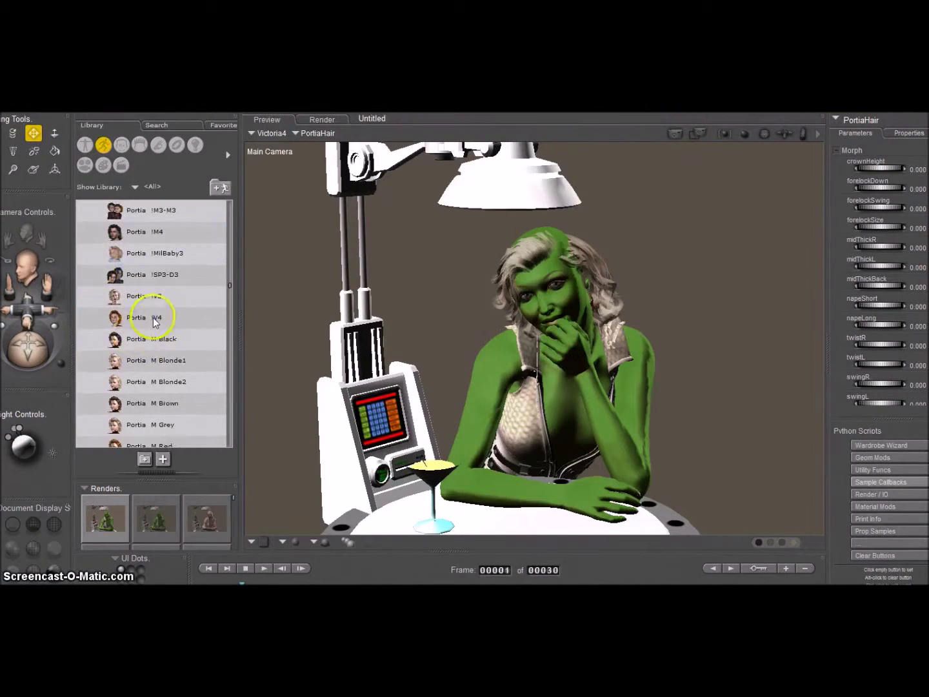
left_click(152, 313)
scroll(155, 305, "down", 2)
scroll(163, 299, "down", 3)
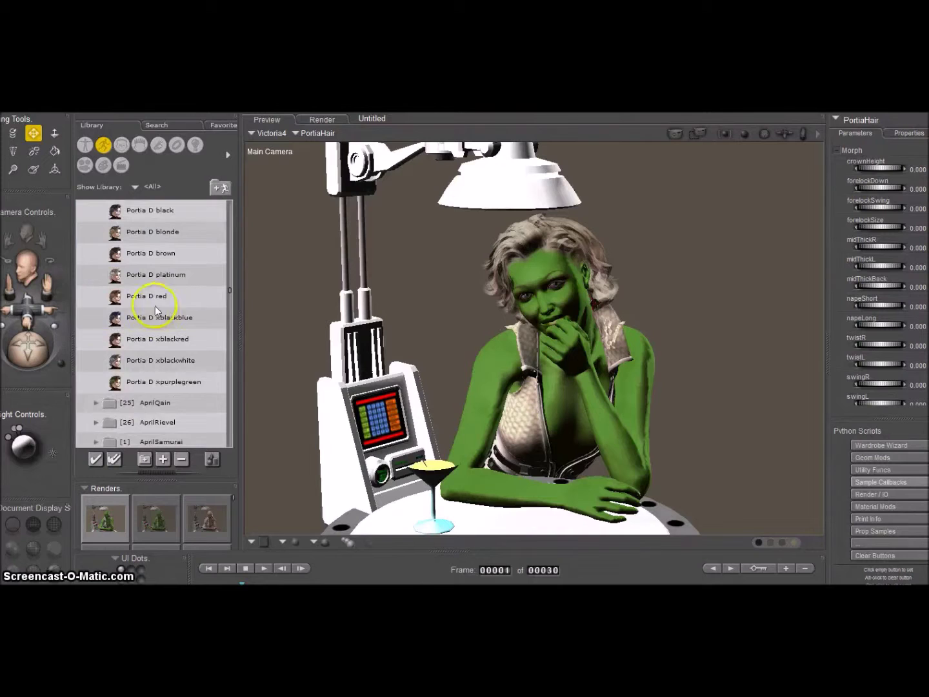
left_click(156, 323)
scroll(157, 323, "up", 2)
left_click(155, 309)
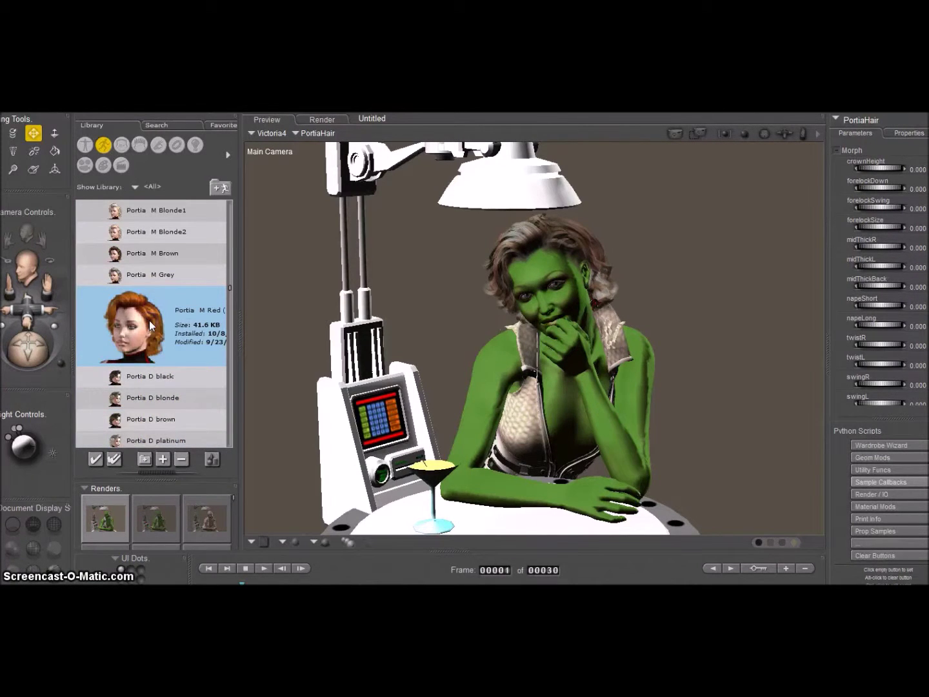
scroll(154, 329, "down", 5)
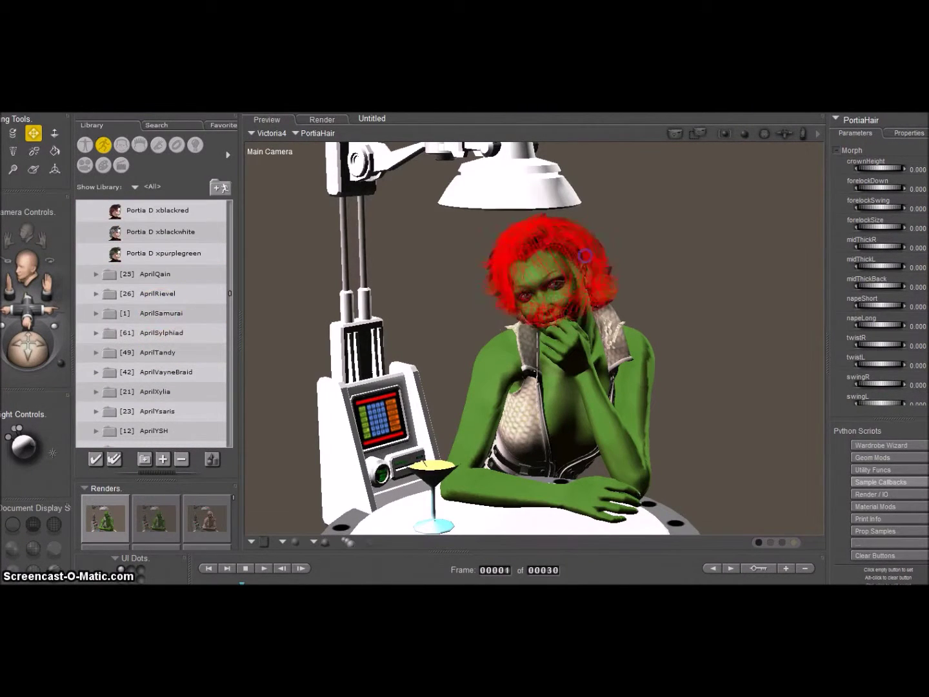
- Raise the hair's crown height, adjust the forelock, and lengthen the nape slightly
mouse_move(868, 168)
left_mouse_down()
mouse_move(875, 166)
mouse_move(880, 187)
left_mouse_up()
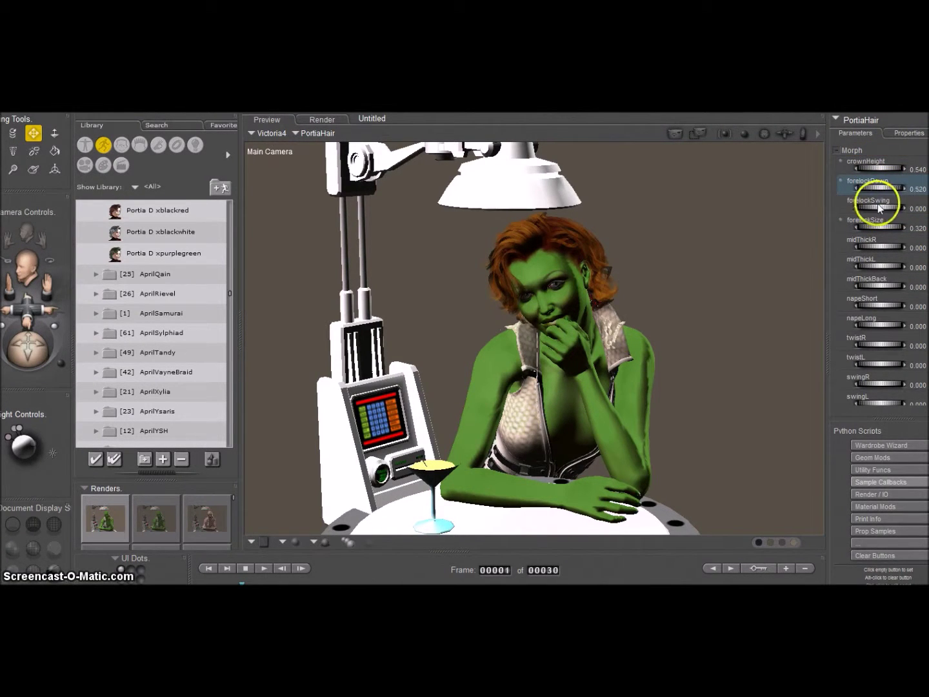
left_click(880, 205)
scroll(867, 253, "down", 2)
scroll(887, 271, "down", 2)
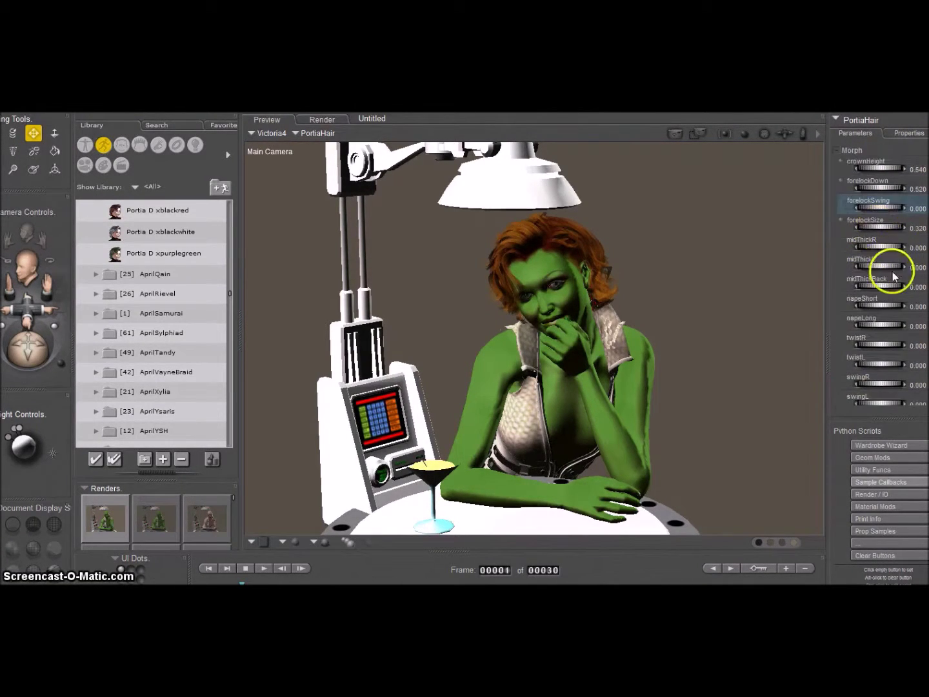
scroll(883, 312, "down", 1)
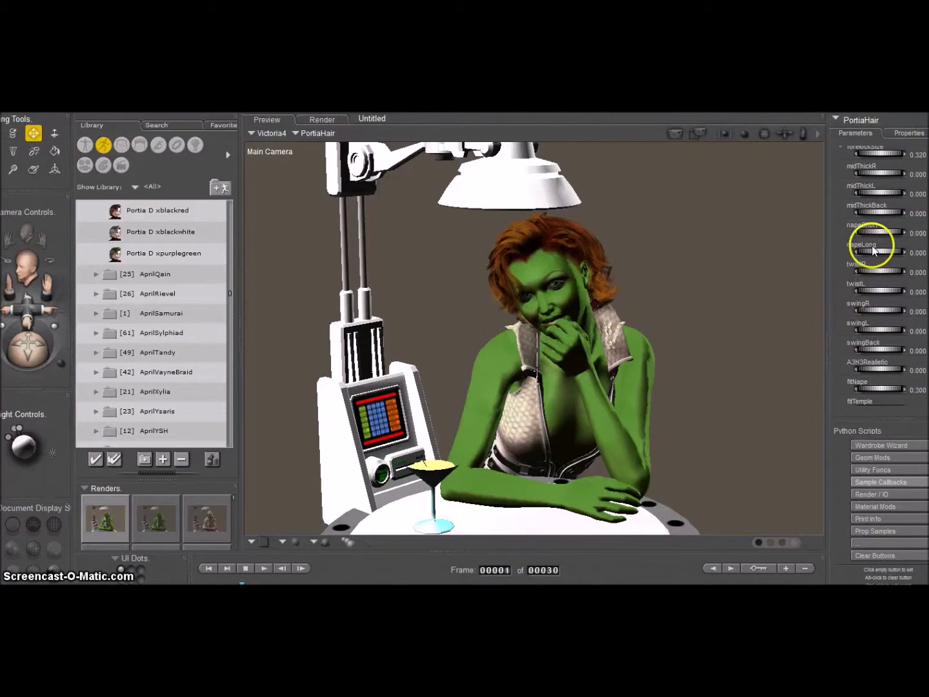
left_click_drag(871, 251, 879, 251)
- Save the Poser scene as HallieBar in the !PZ3 File folder
left_click(13, 113)
left_click(32, 176)
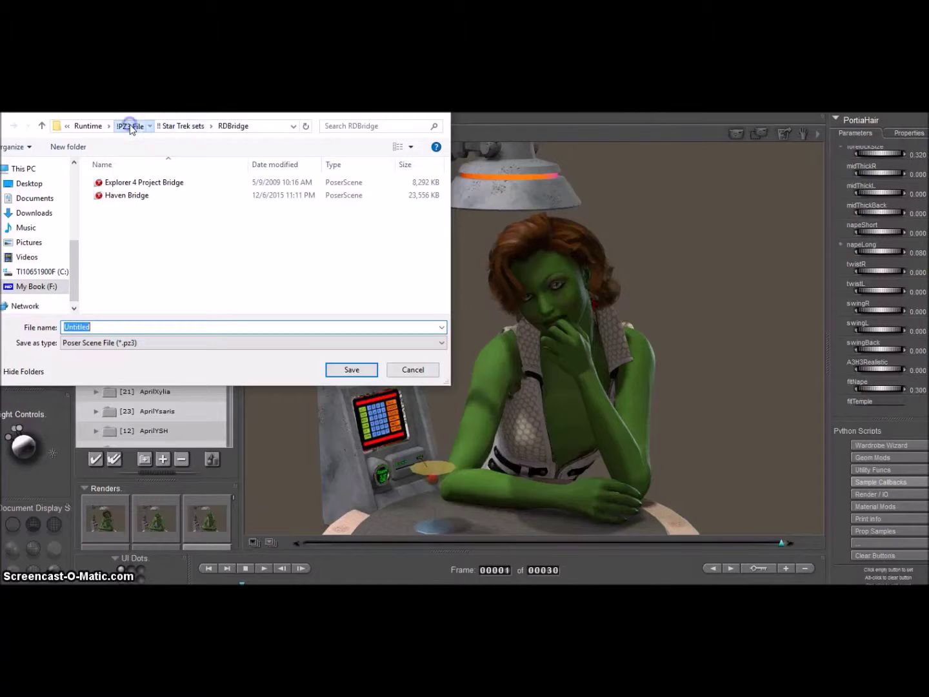
left_click(131, 125)
type("HallieBa")
left_click(351, 369)
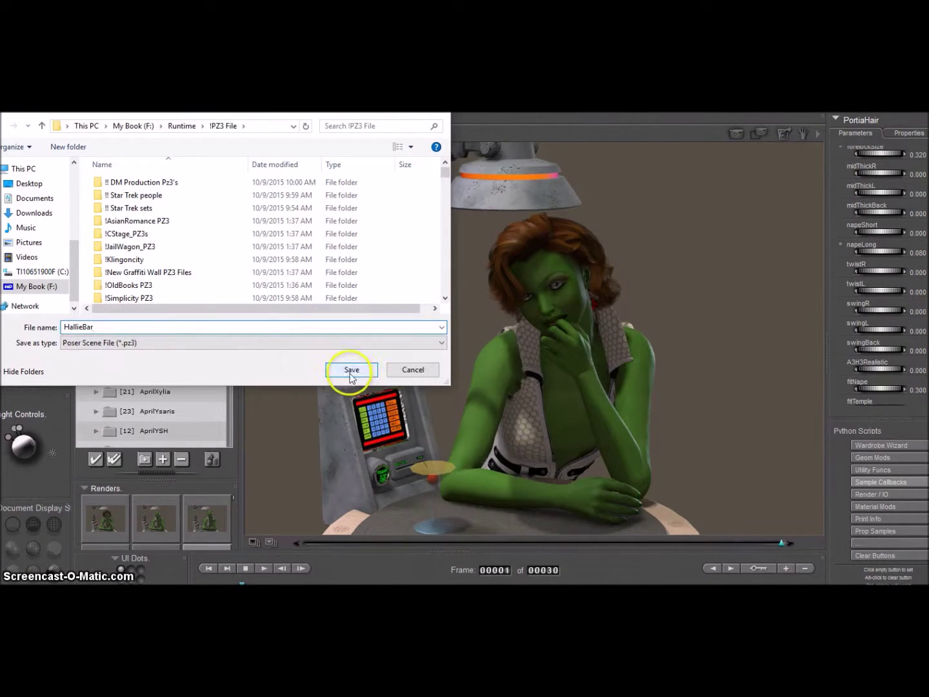
- Preview the Studio_Backlight_AO preset from the Poser 9 Studio Lights AO folder
left_click(195, 144)
left_click(84, 246)
scroll(87, 303, "down", 3)
left_click(86, 342)
left_click(159, 296)
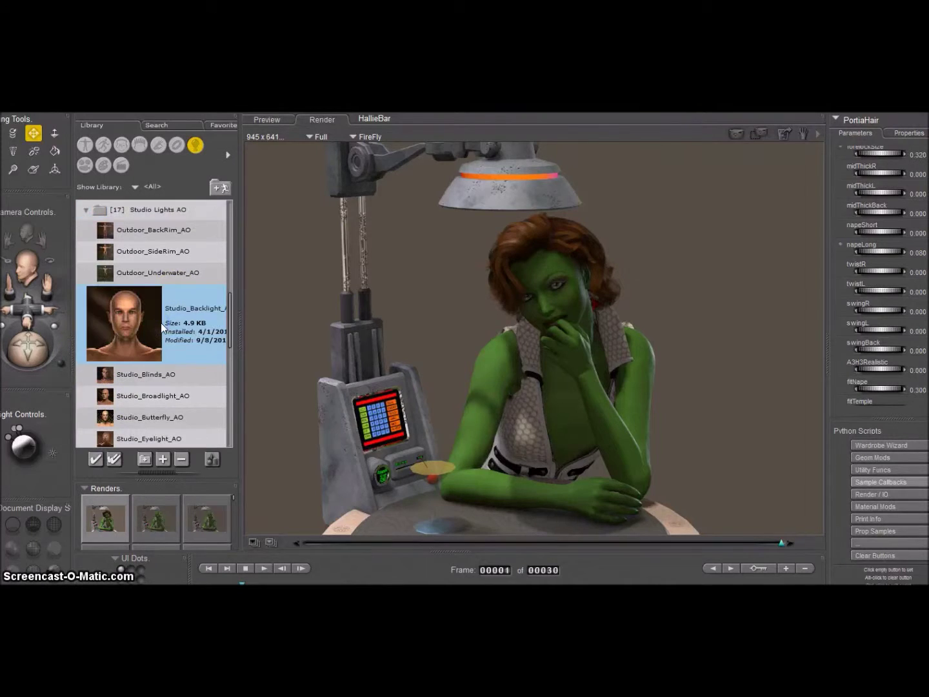
- Bring up the Reality Poser Edition render settings
left_click(266, 121)
left_click(259, 120)
left_click(123, 107)
left_click(165, 264)
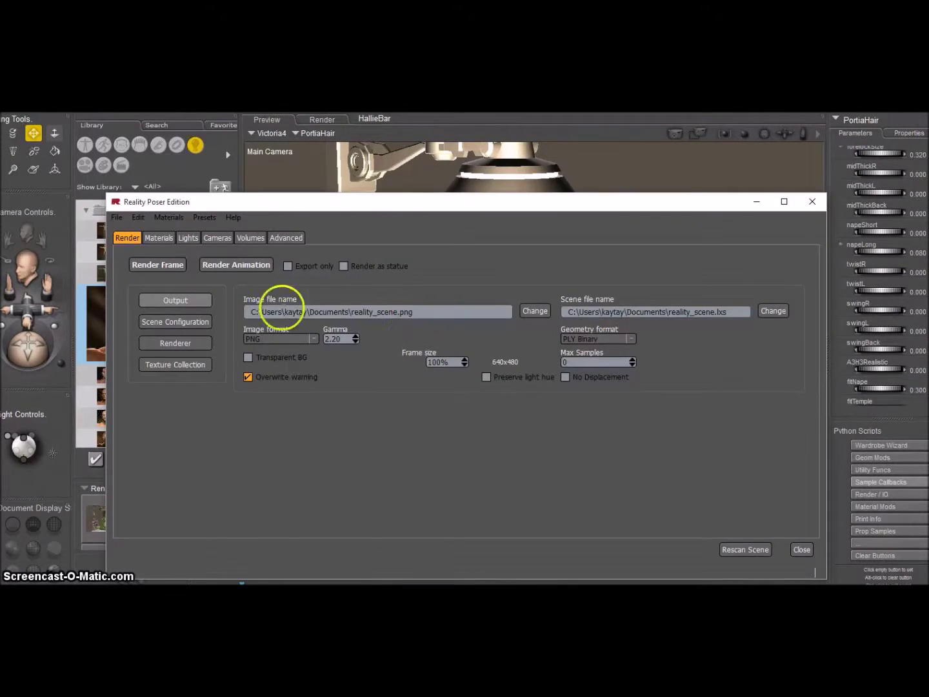
- Check the scene lights in Reality, then render the frame to LuxRender
left_click(189, 238)
left_click(132, 238)
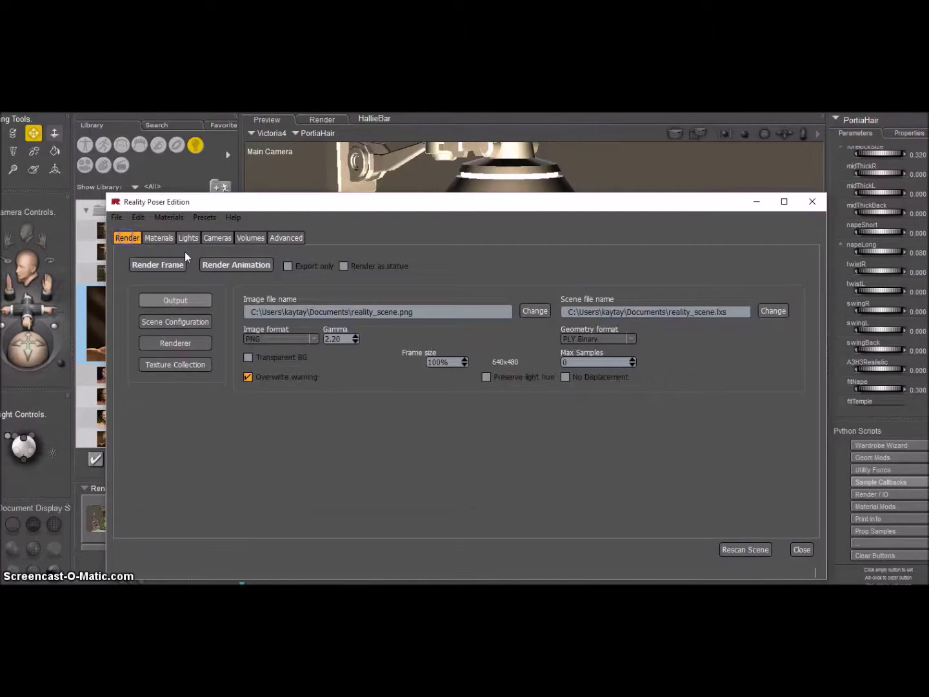
left_click(286, 237)
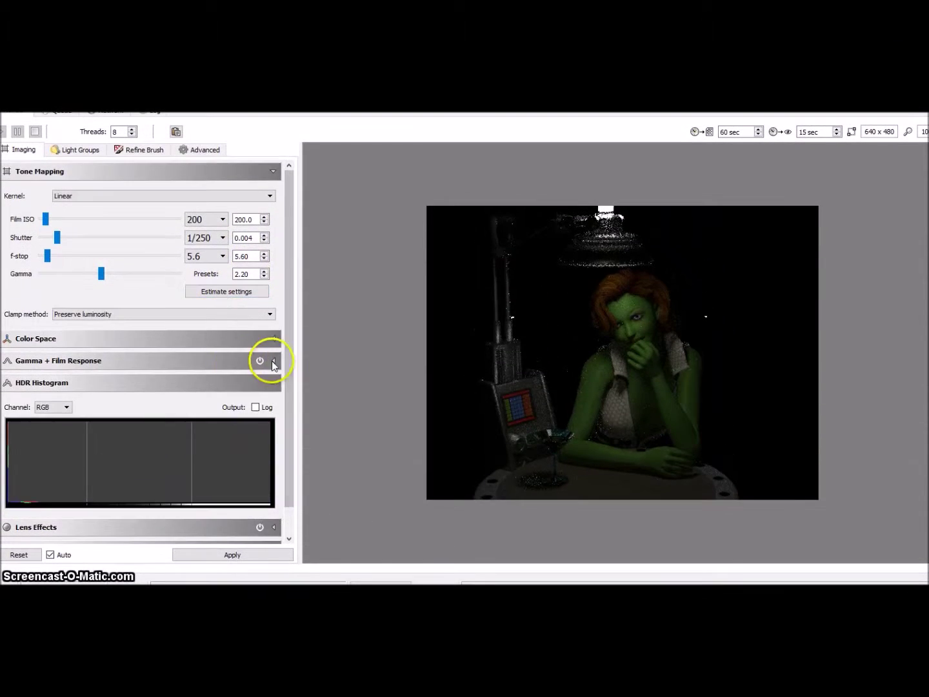
- Try the Fujifilm Cine F-400 and Kodachrome 200 film responses under Gamma + Film Response
left_click(271, 363)
left_click(176, 393)
scroll(116, 442, "down", 3)
scroll(87, 464, "down", 3)
scroll(87, 465, "down", 3)
left_click(65, 455)
left_click(219, 392)
scroll(84, 419, "down", 5)
left_click(84, 420)
- Settle on the Fujifilm Cine F-125 film response
left_click(161, 393)
scroll(131, 452, "up", 2)
left_click(91, 410)
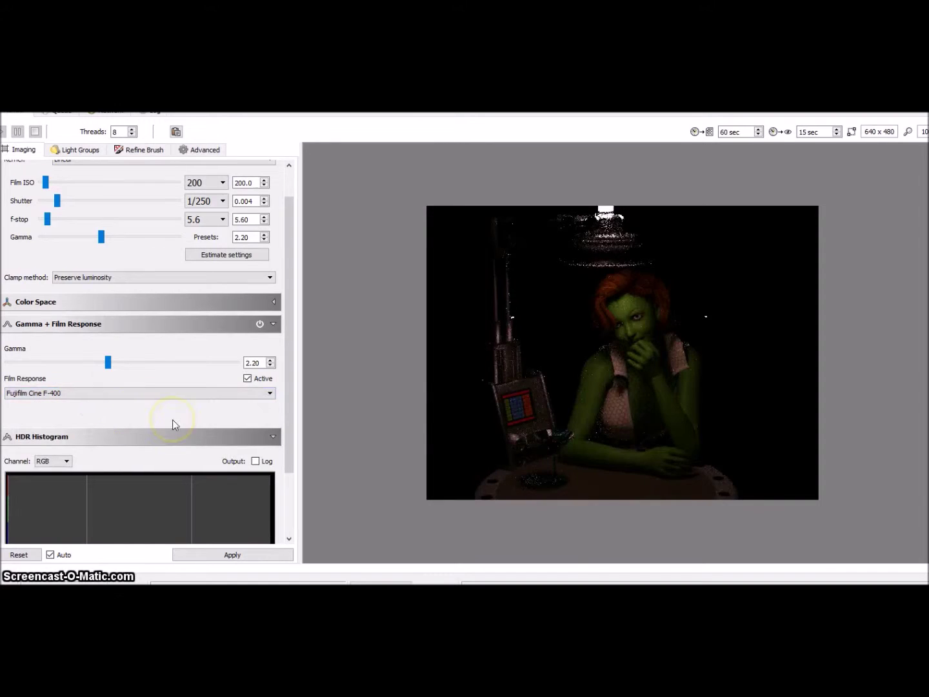
left_click(270, 392)
left_click(137, 419)
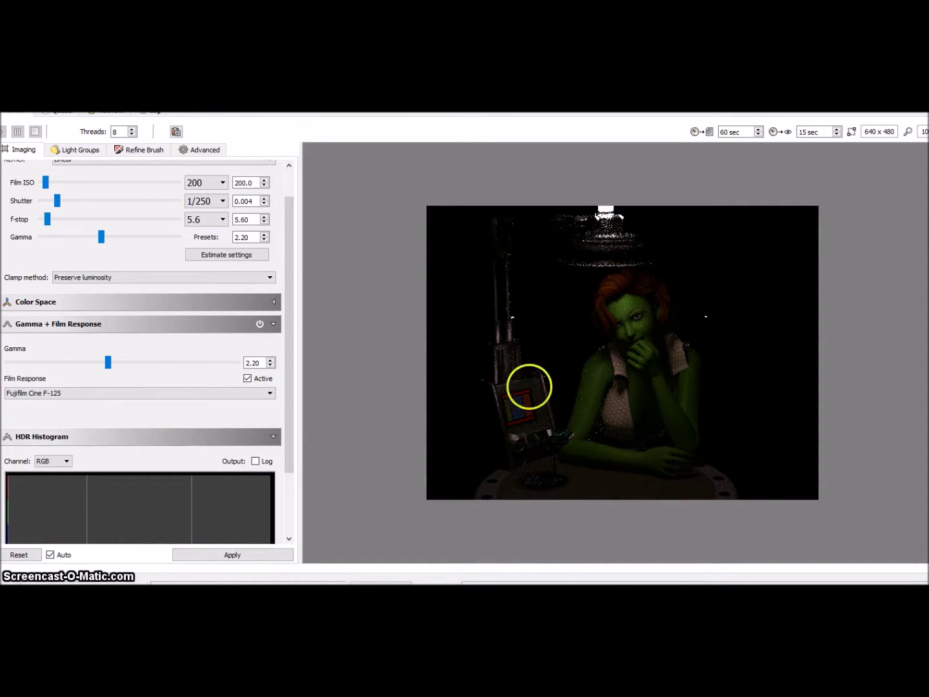
scroll(528, 401, "up", 1)
- Set the f-stop to 4 and show the light group controls
left_click(223, 219)
left_click(205, 353)
left_click(78, 148)
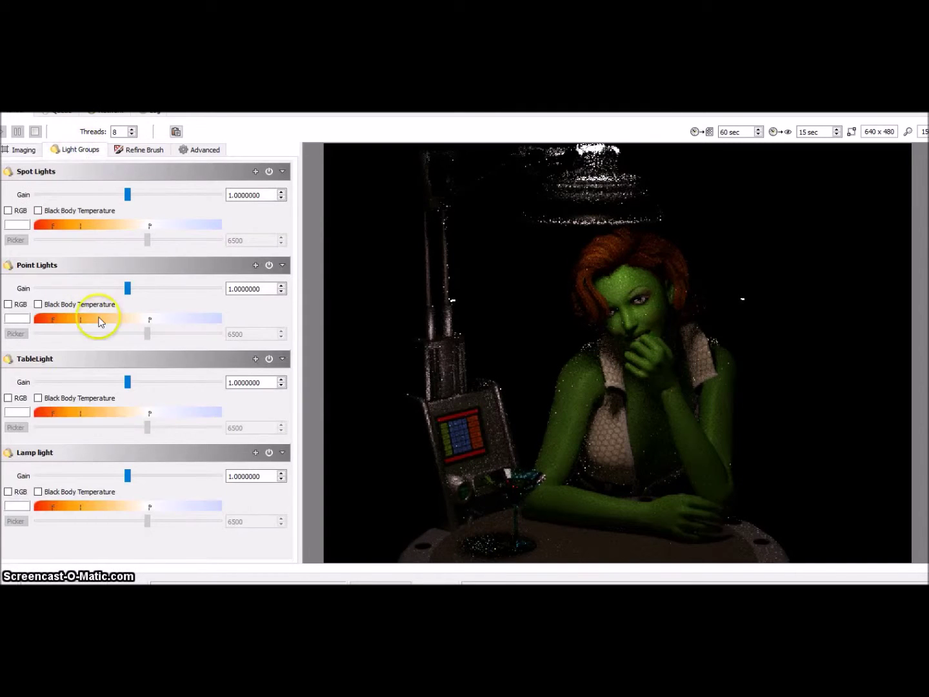
- Enable RGB on TableLight and tint it light cyan
left_click(9, 398)
left_click(15, 427)
left_click(447, 311)
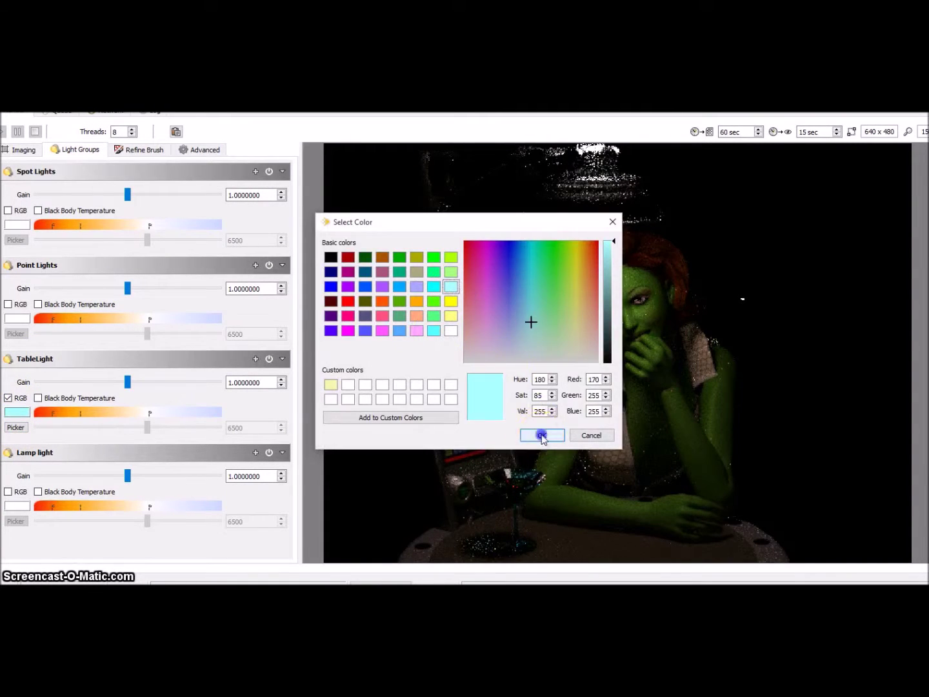
left_click(539, 435)
- Tint the Lamp light green and raise its gain
left_click(15, 521)
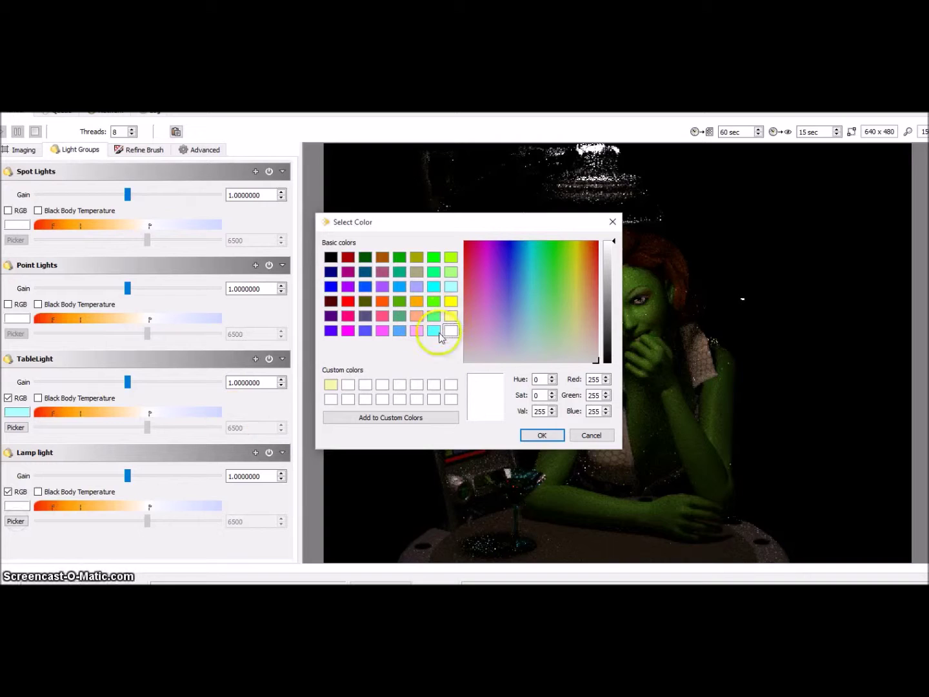
left_click(450, 273)
left_click(541, 436)
left_click_drag(127, 475, 145, 476)
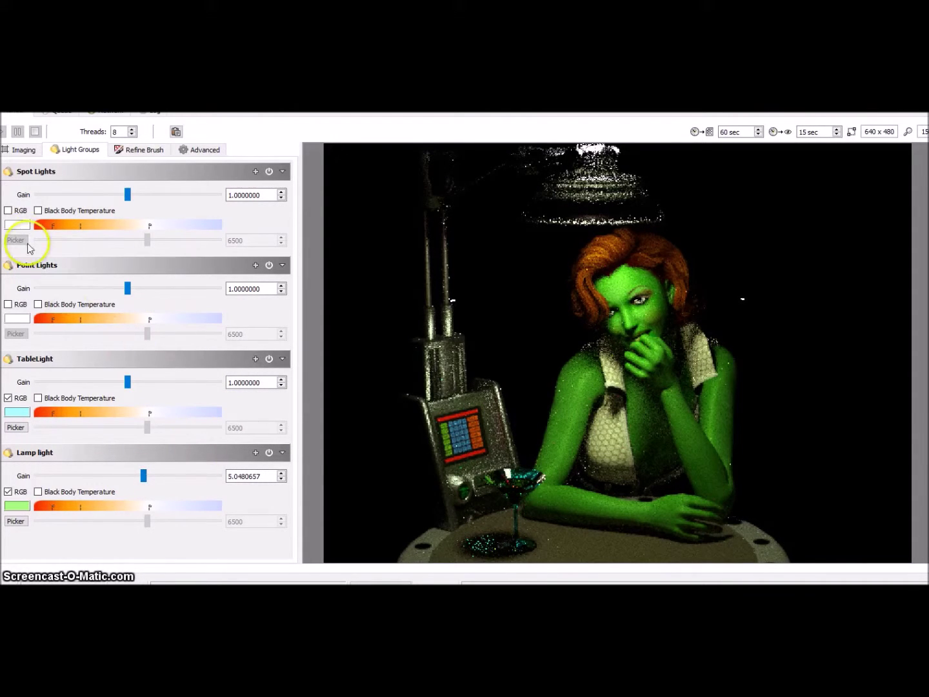
- Slightly raise the Point Lights and TableLight gain
left_click(128, 290)
left_click(131, 383)
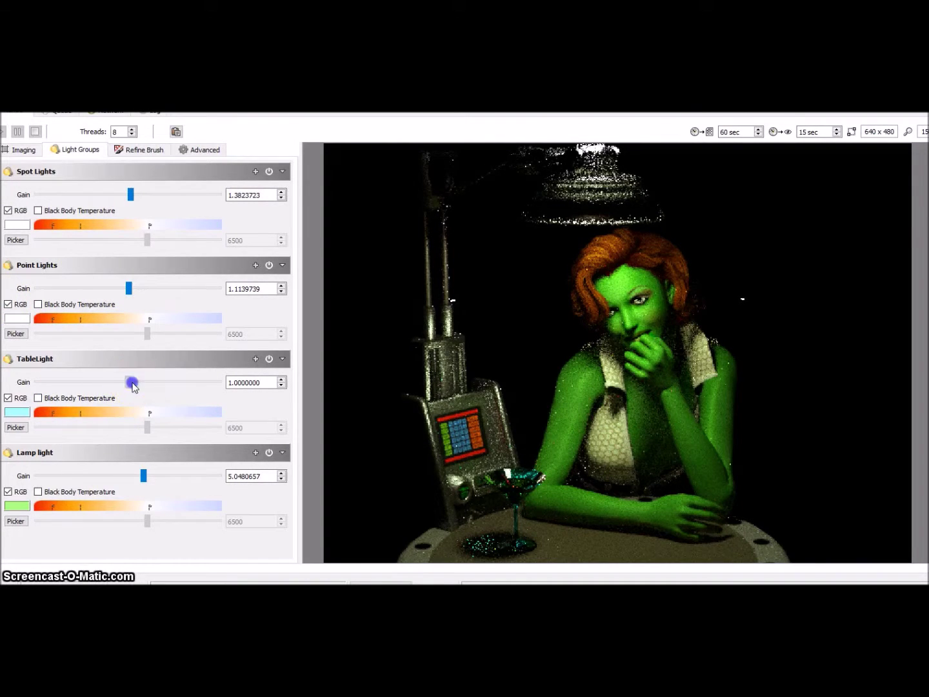
left_click(23, 150)
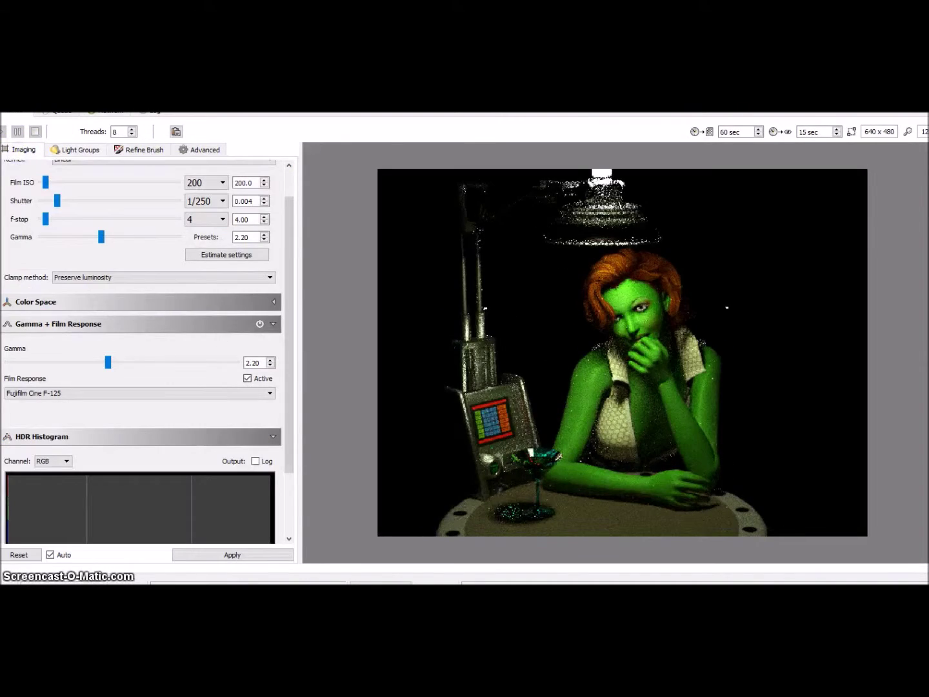
- Turn off custom colour on Point and Spot Lights and raise Spot Lights gain
scroll(177, 366, "down", 1)
scroll(178, 374, "down", 1)
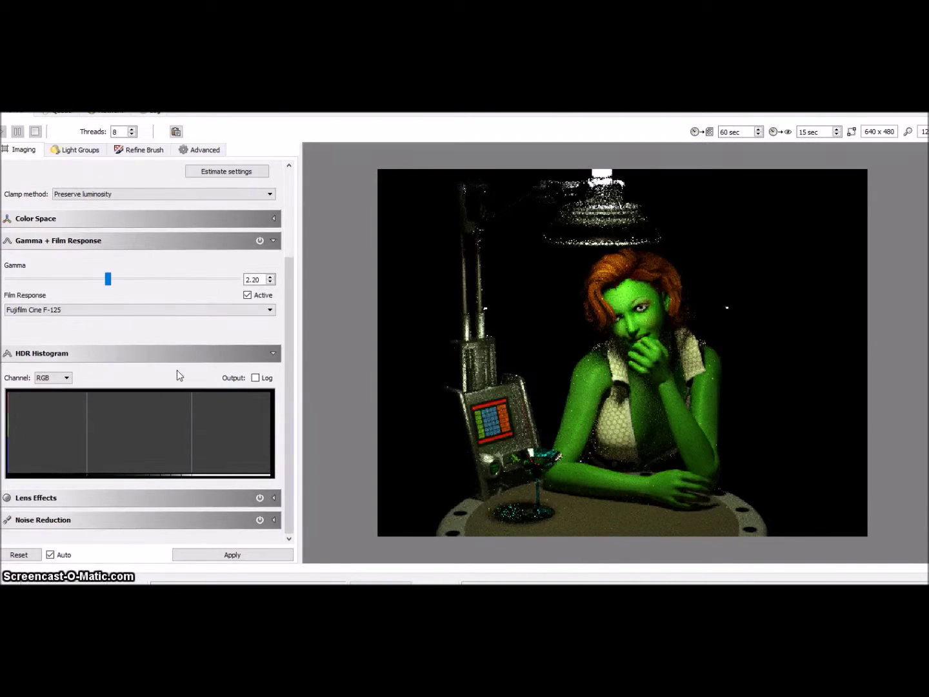
scroll(135, 441, "up", 3)
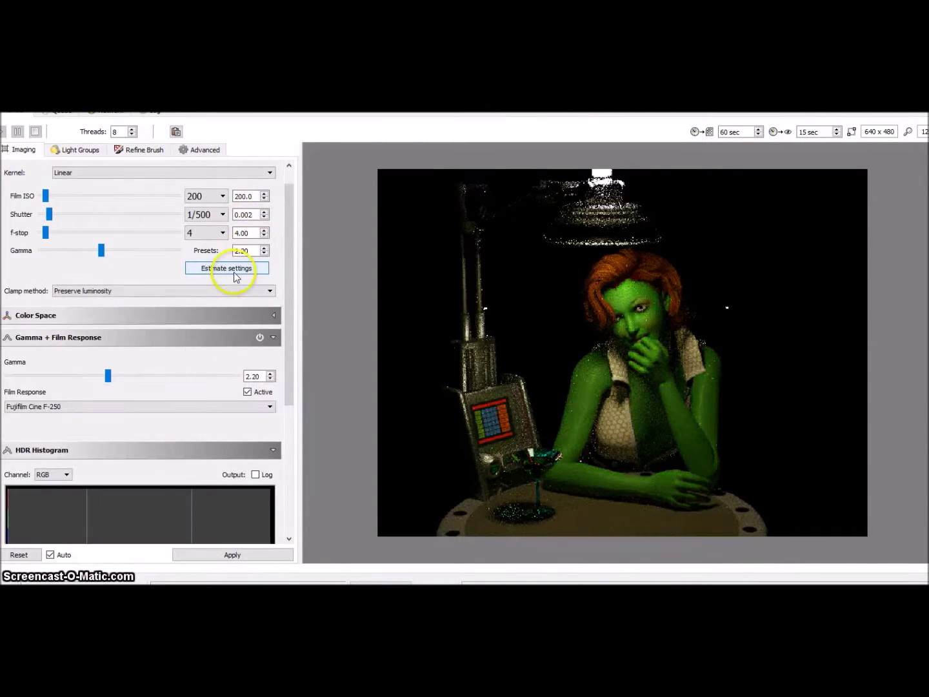
left_click(71, 152)
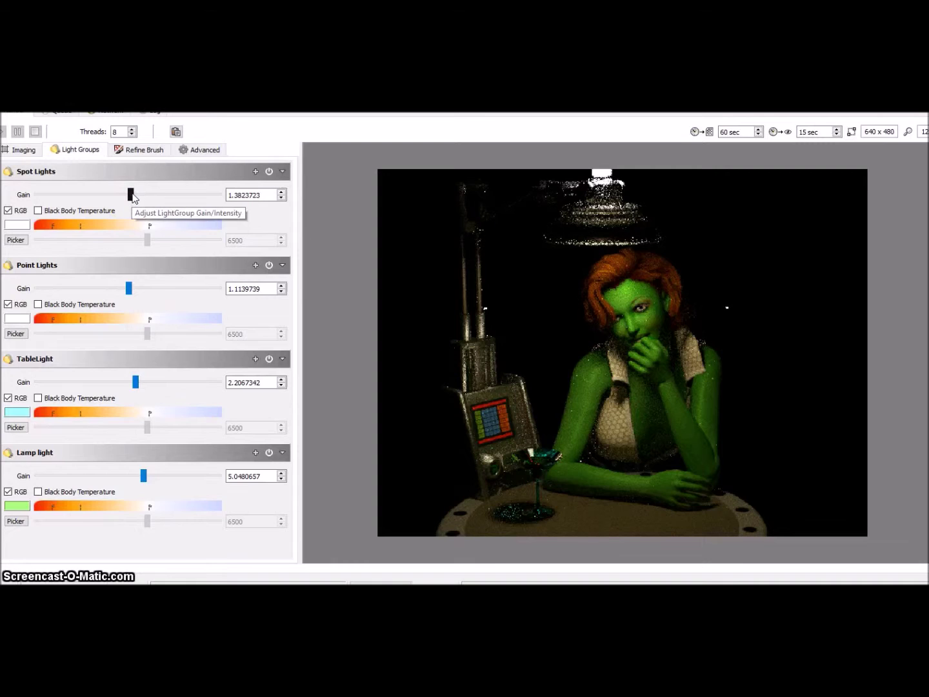
left_click(8, 305)
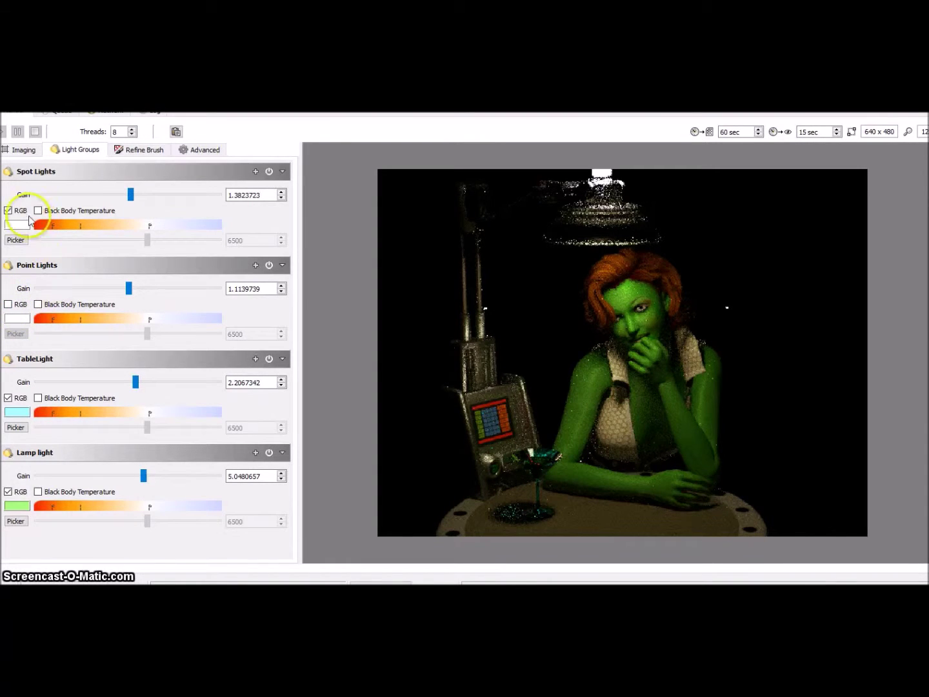
left_click(9, 211)
left_click(143, 196)
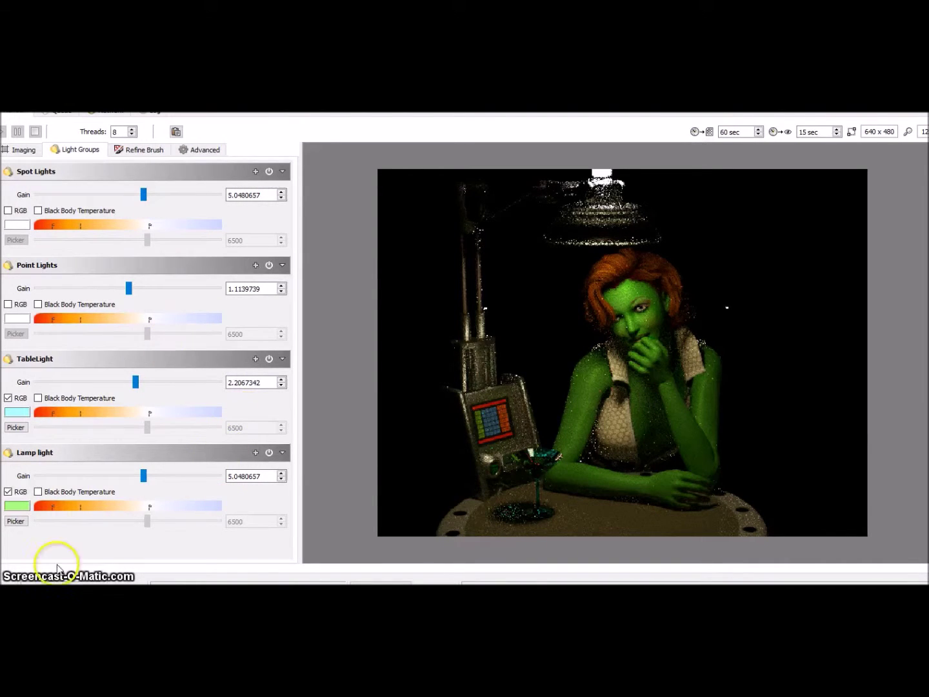
- Set the aperture to f/4 and the shutter speed to 1/500
left_click(20, 150)
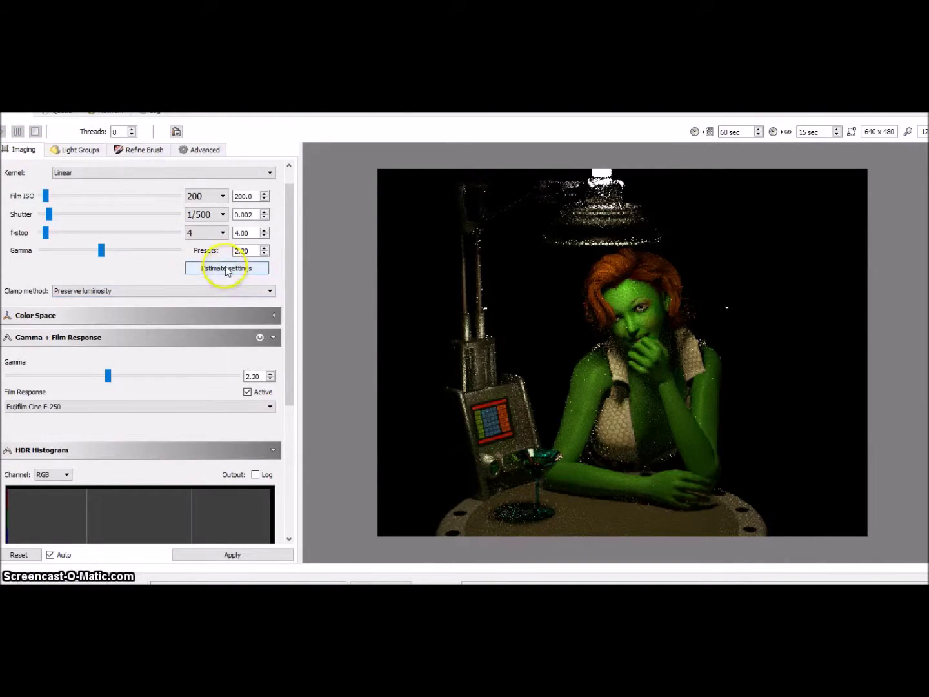
scroll(218, 235, "down", 1)
left_click(218, 233)
left_click(206, 367)
left_click(220, 216)
left_click(209, 393)
- Try Kodak Gold 200 and Portra 400VC, then settle on Fujifilm Cine F-250
left_click(274, 412)
scroll(207, 445, "down", 3)
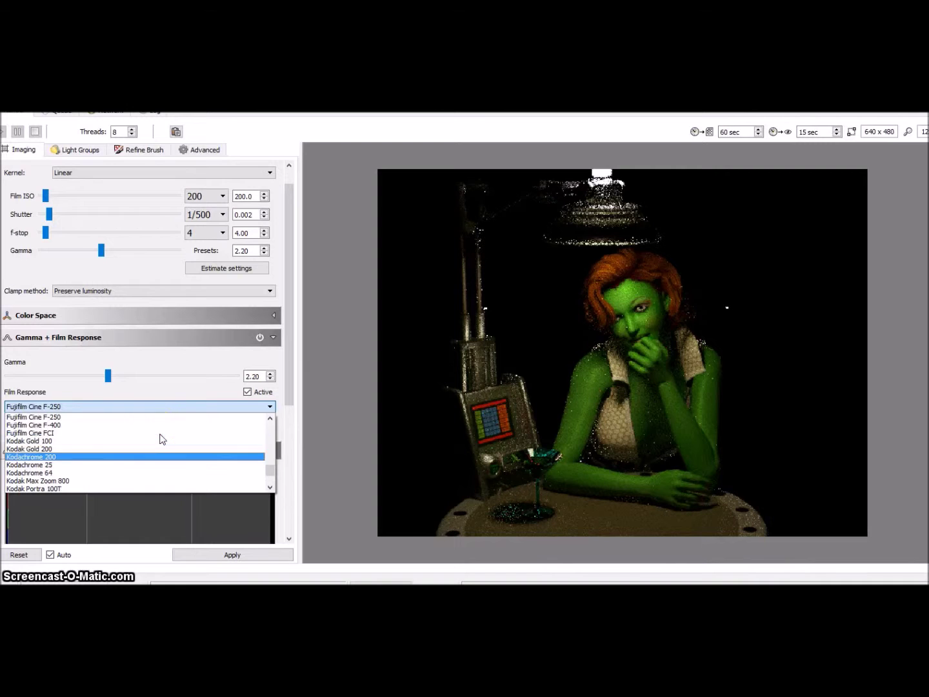
scroll(129, 444, "up", 2)
left_click(122, 432)
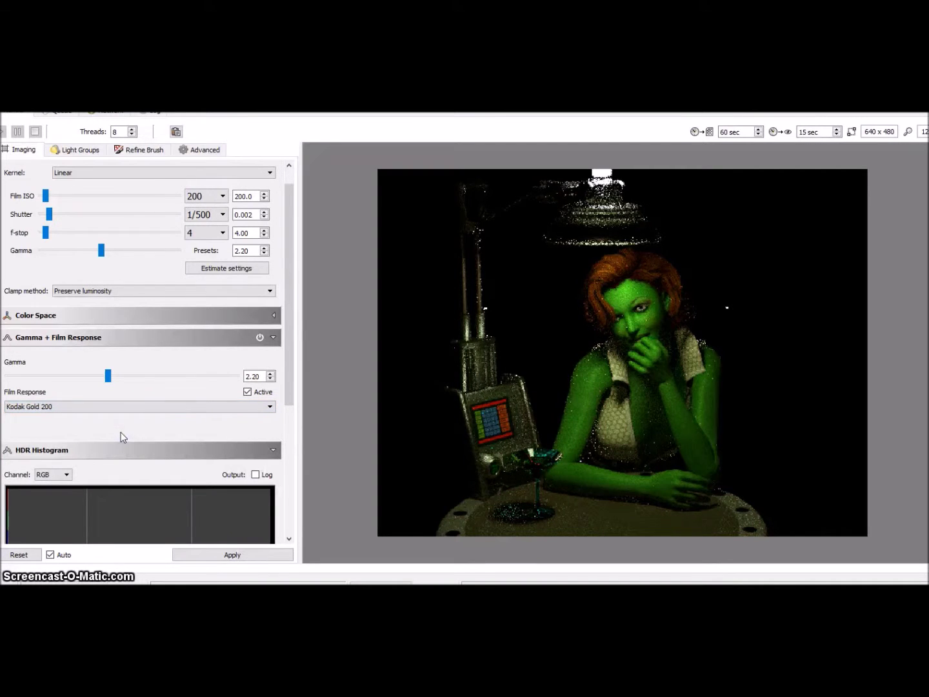
left_click(270, 408)
left_click(130, 470)
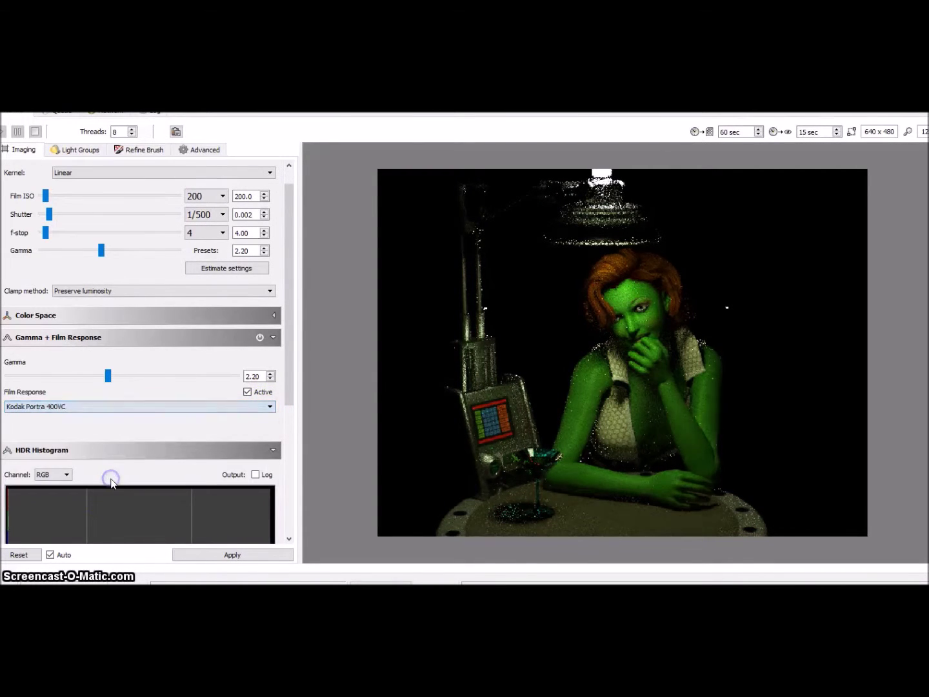
left_click(233, 407)
left_click(125, 448)
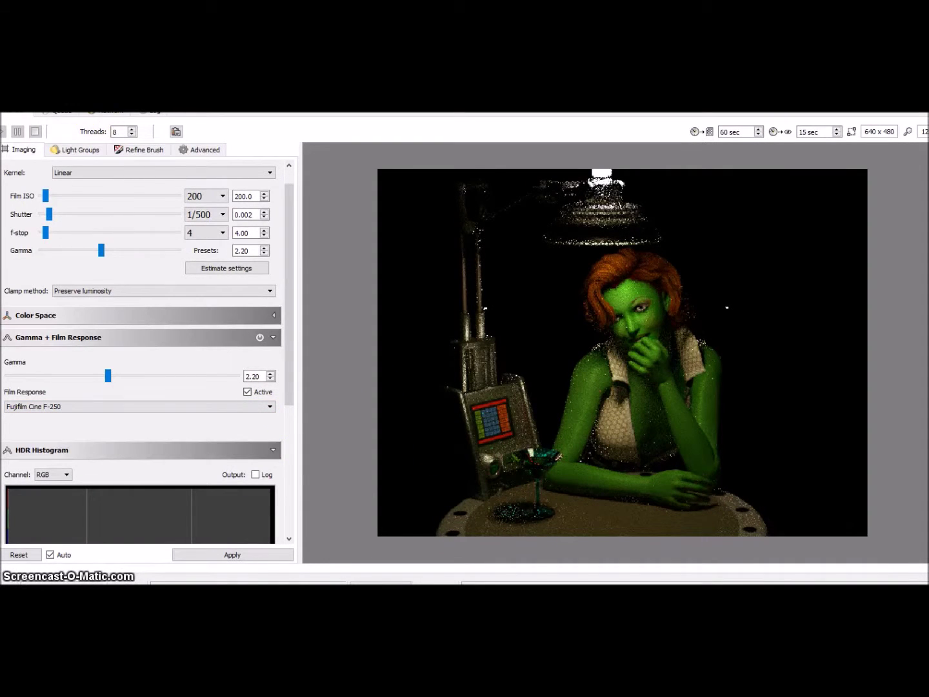
- Save the LuxRender tone changes and exit back to Poser
left_click(14, 107)
left_click(214, 425)
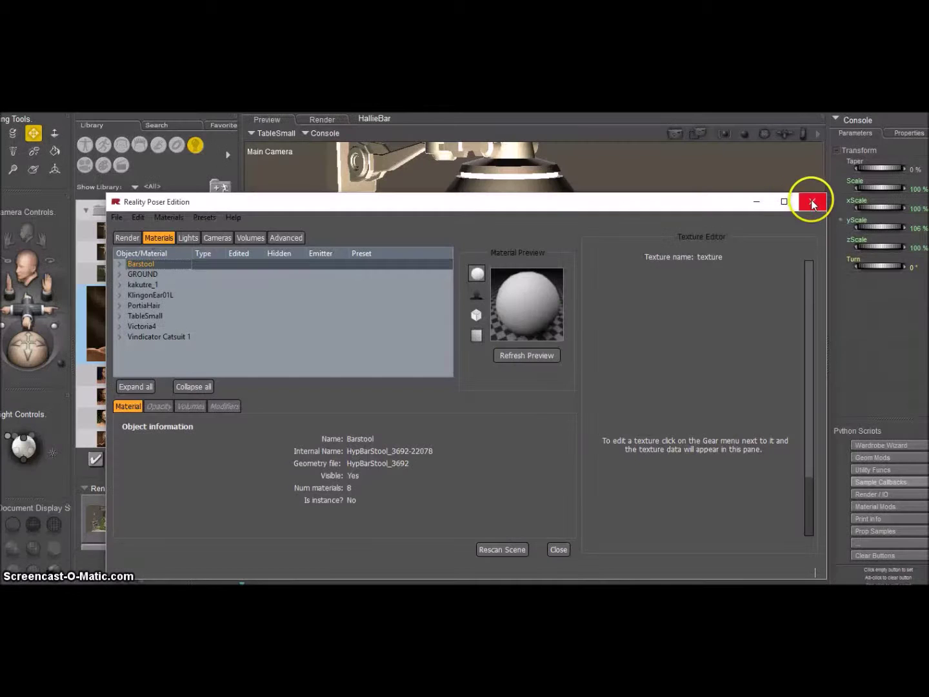
left_click(812, 200)
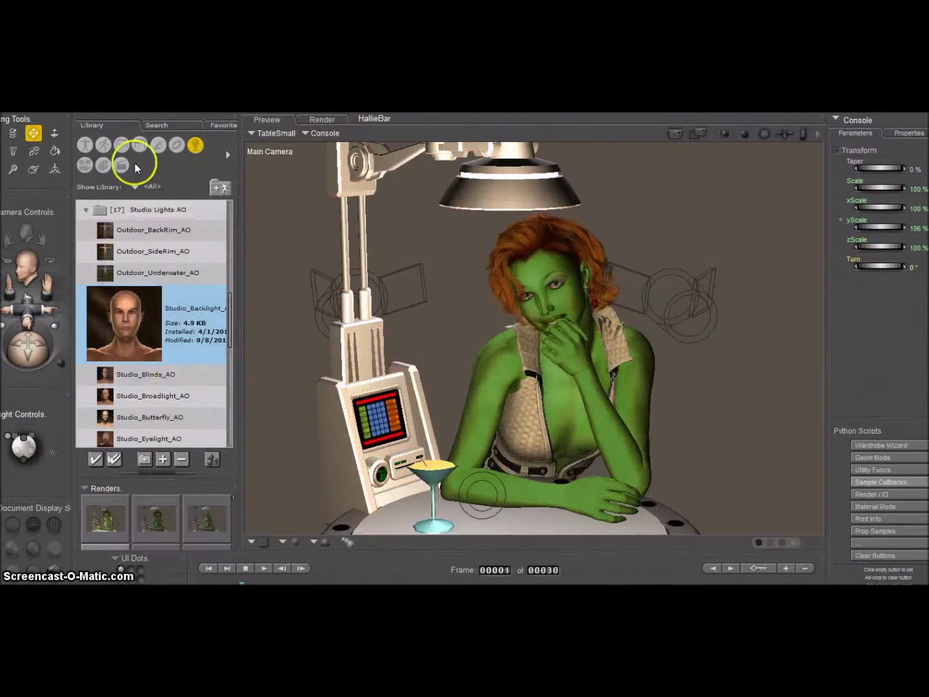
- Browse the props library and expand the Poser 10 props folder
left_click(178, 143)
scroll(153, 302, "up", 5)
scroll(151, 303, "up", 5)
scroll(151, 302, "up", 3)
left_click(80, 288)
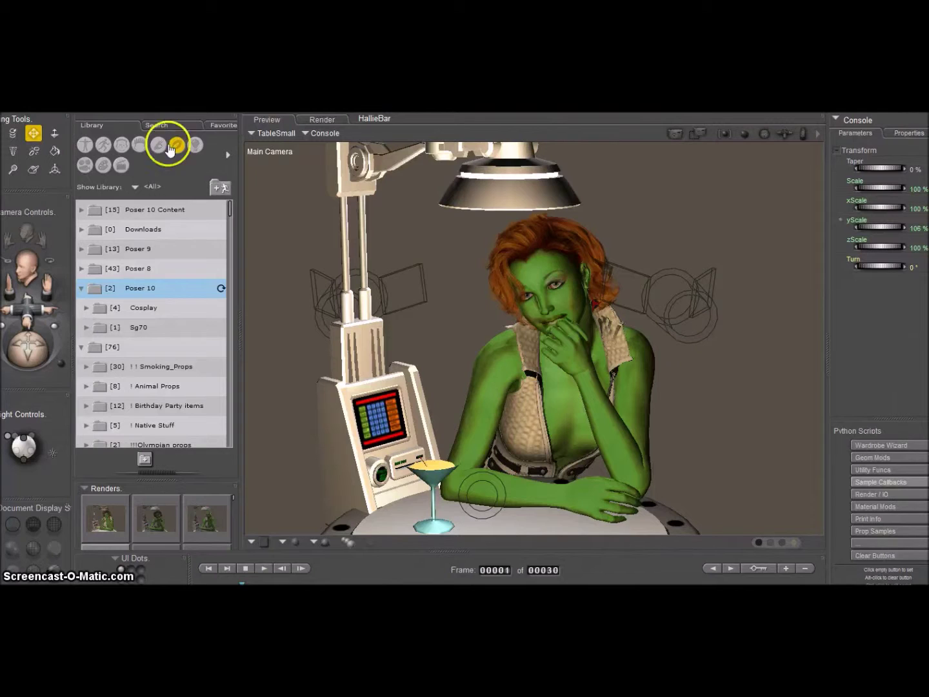
scroll(96, 315, "down", 1)
- Open the Reality props subfolder and locate the Reality lights folder
left_click(194, 144)
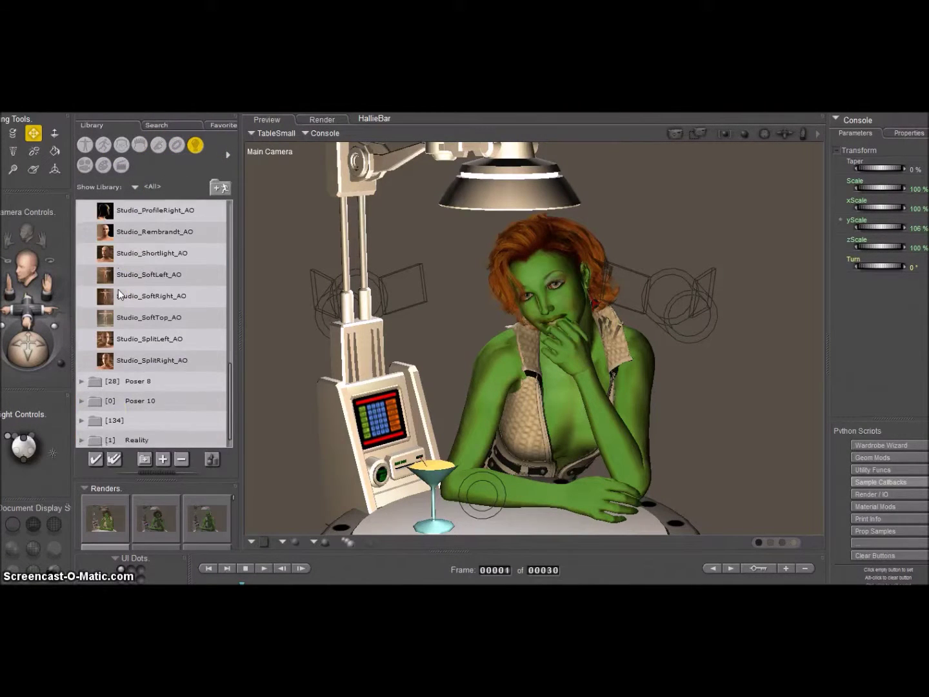
scroll(114, 349, "down", 1)
left_click(174, 151)
scroll(84, 323, "up", 1)
left_click(84, 345)
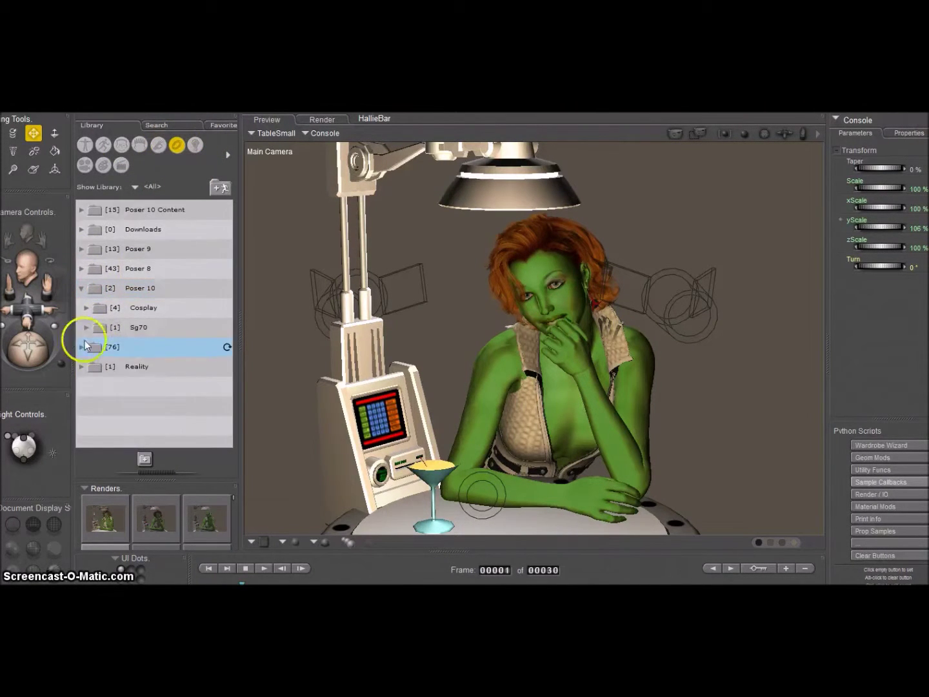
left_click(96, 386)
scroll(175, 334, "down", 1)
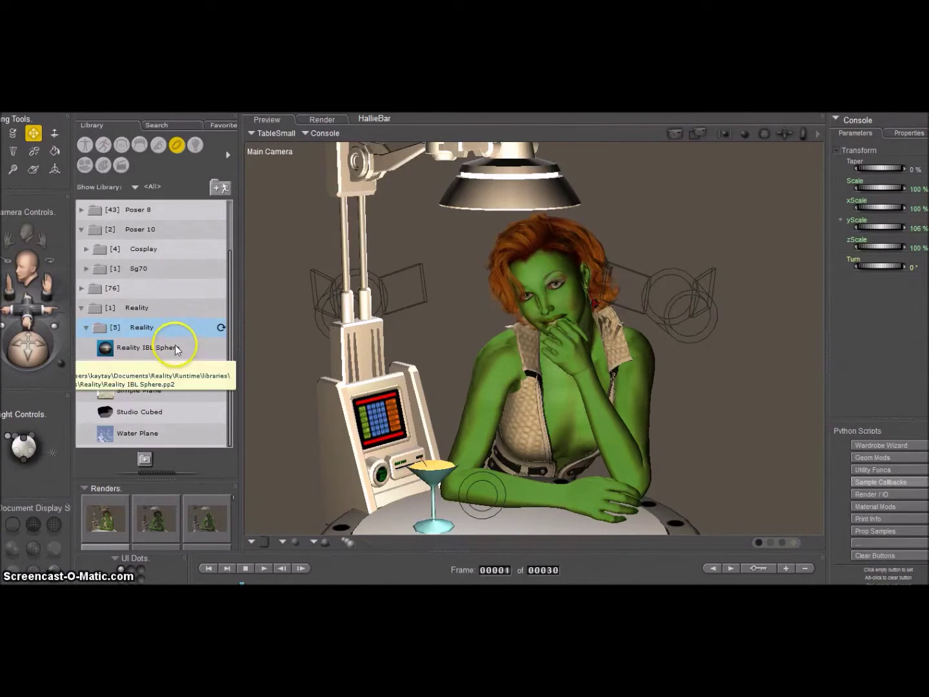
scroll(160, 383, "down", 1)
mouse_move(140, 412)
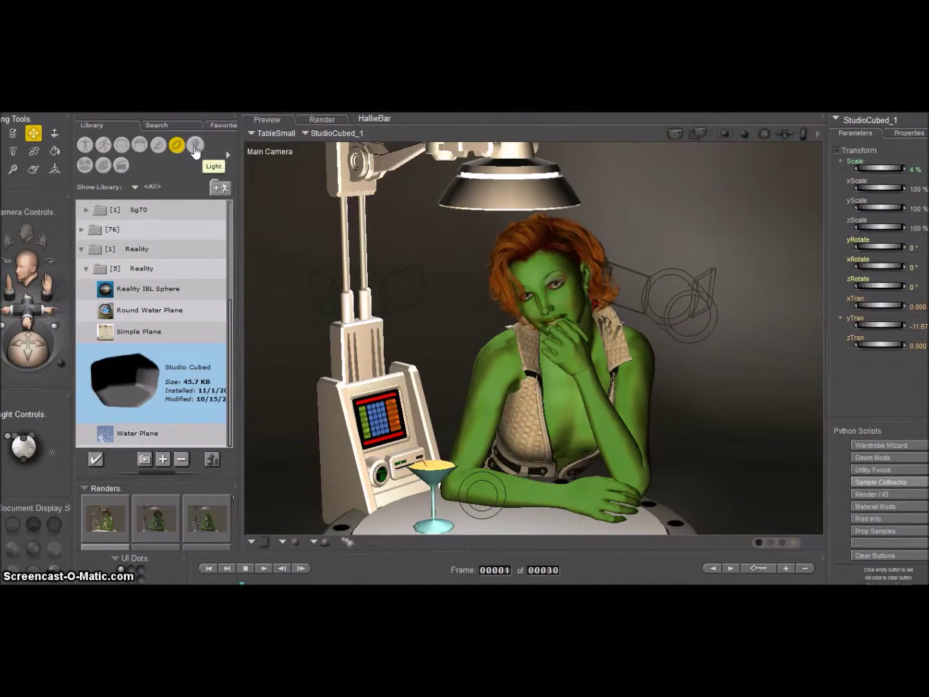
left_click(89, 439)
scroll(153, 387, "down", 3)
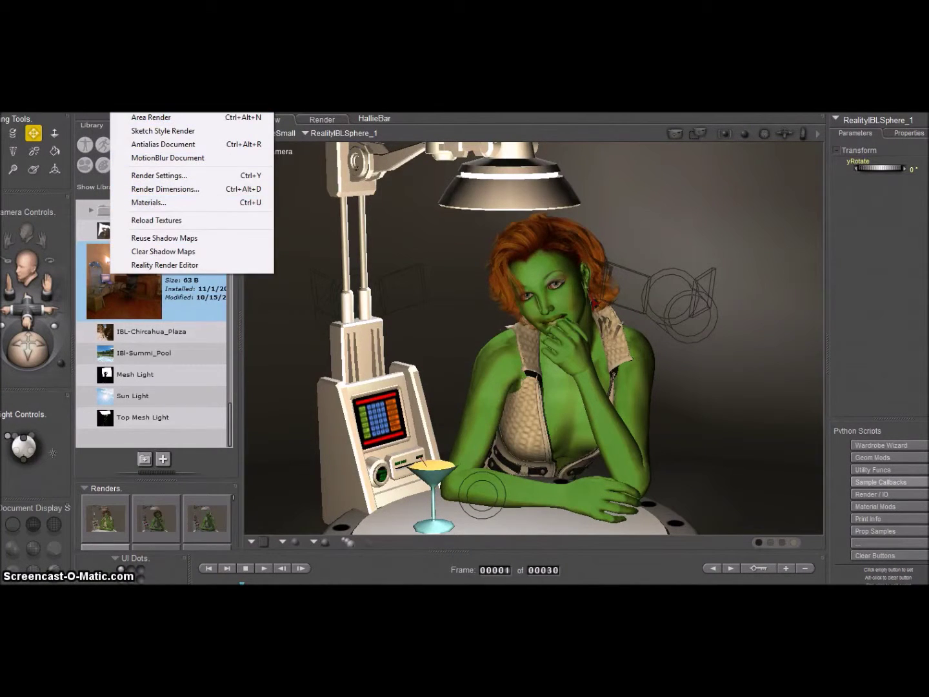
- In Reality, convert the TableSmall Glow material to glass
left_click(180, 264)
left_click(120, 295)
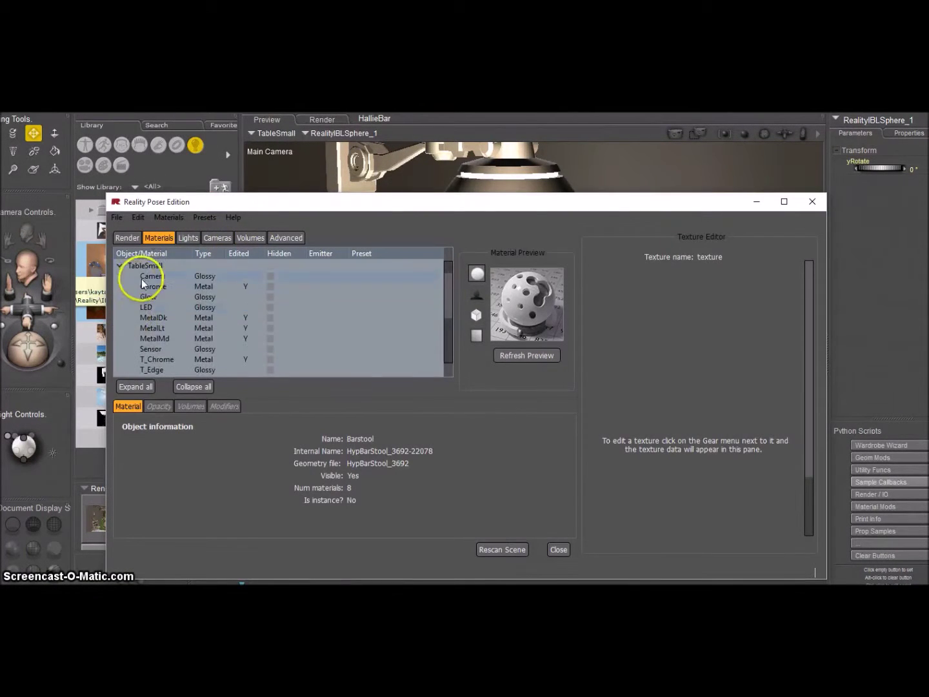
left_click(160, 297)
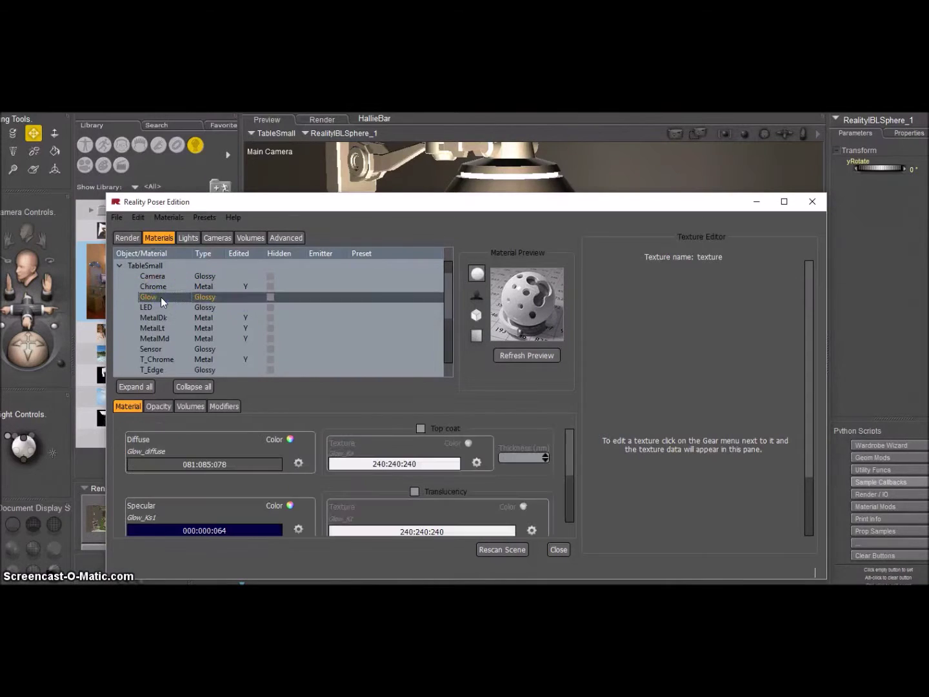
left_click(168, 218)
left_click(262, 247)
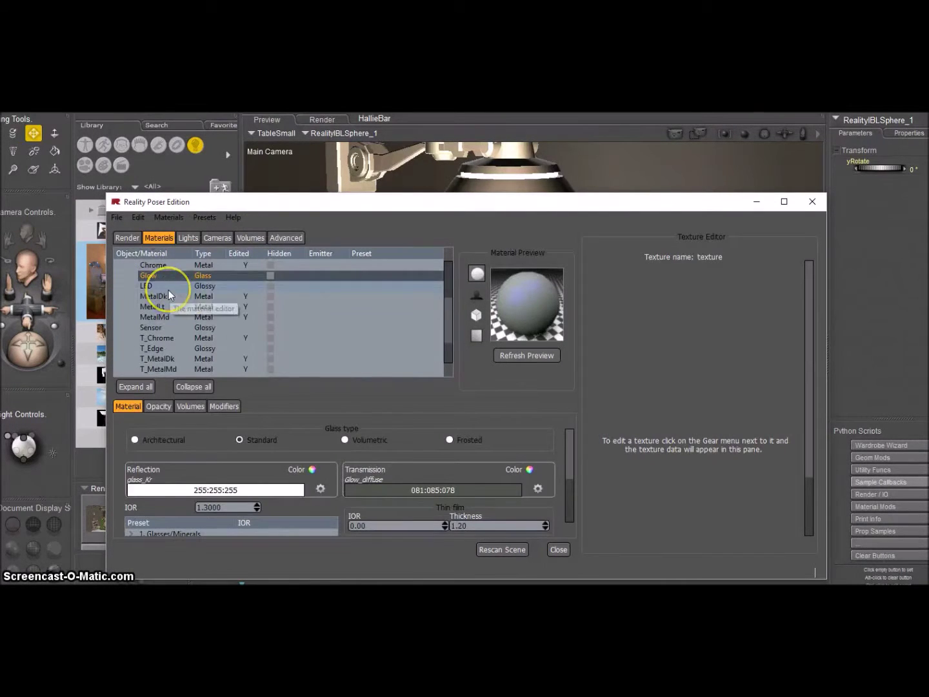
- Inspect the LED material and convert T_Edge to a custom metal
left_click(152, 286)
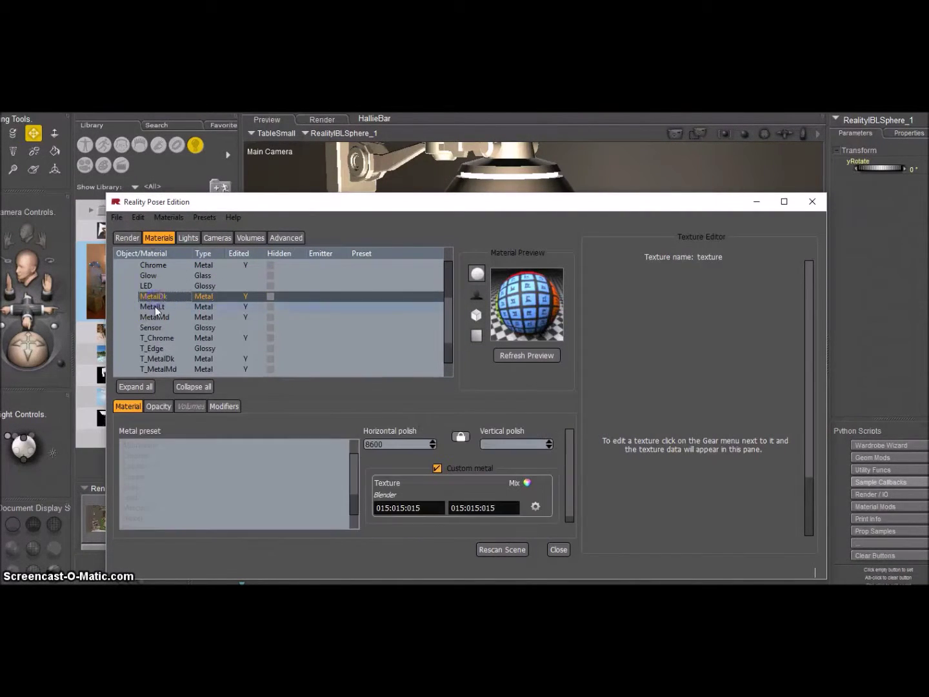
left_click_drag(154, 296, 154, 327)
scroll(328, 308, "down", 1)
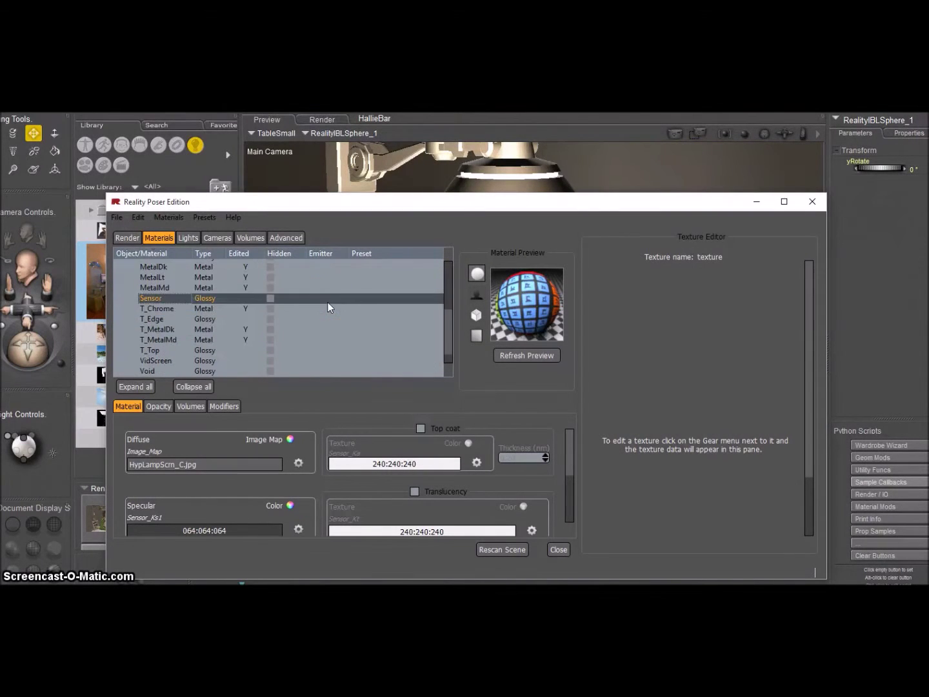
left_click(152, 319)
left_click(168, 218)
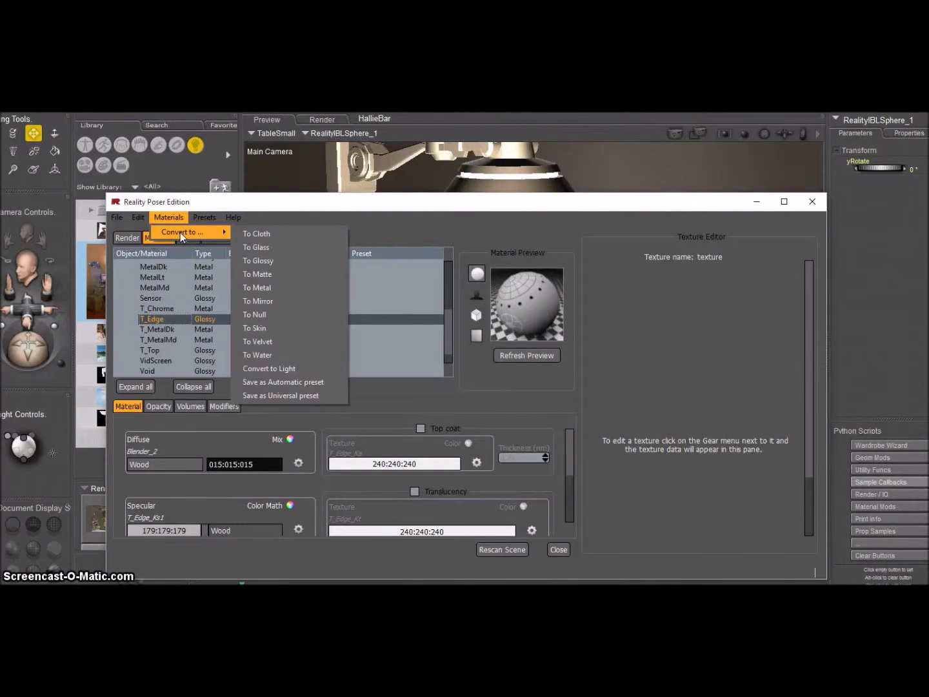
left_click(298, 288)
left_click(436, 467)
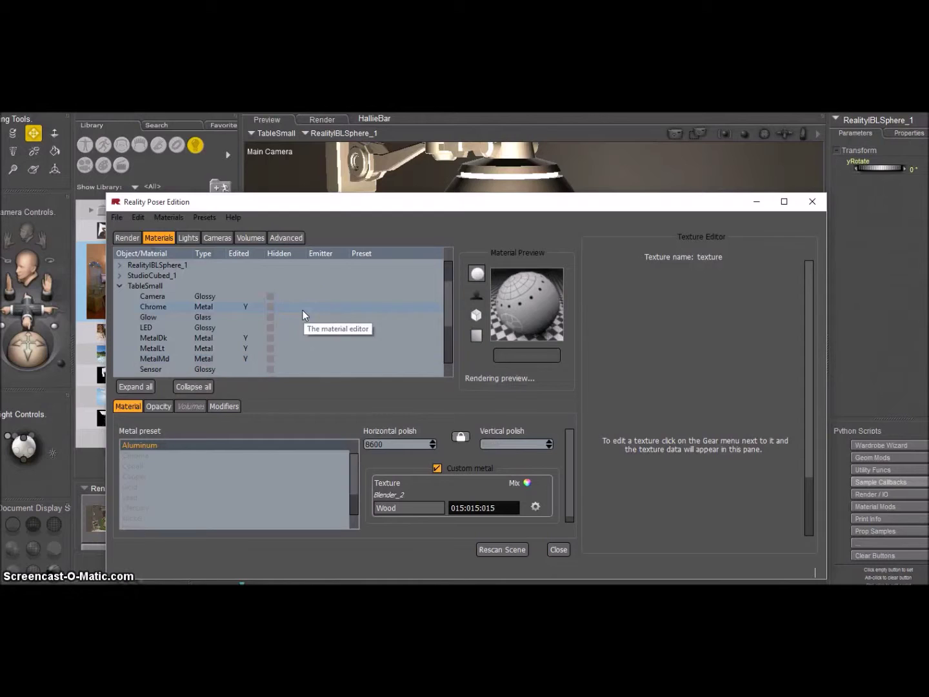
- Convert the T_Top material to metal
scroll(167, 344, "down", 1)
scroll(135, 311, "down", 2)
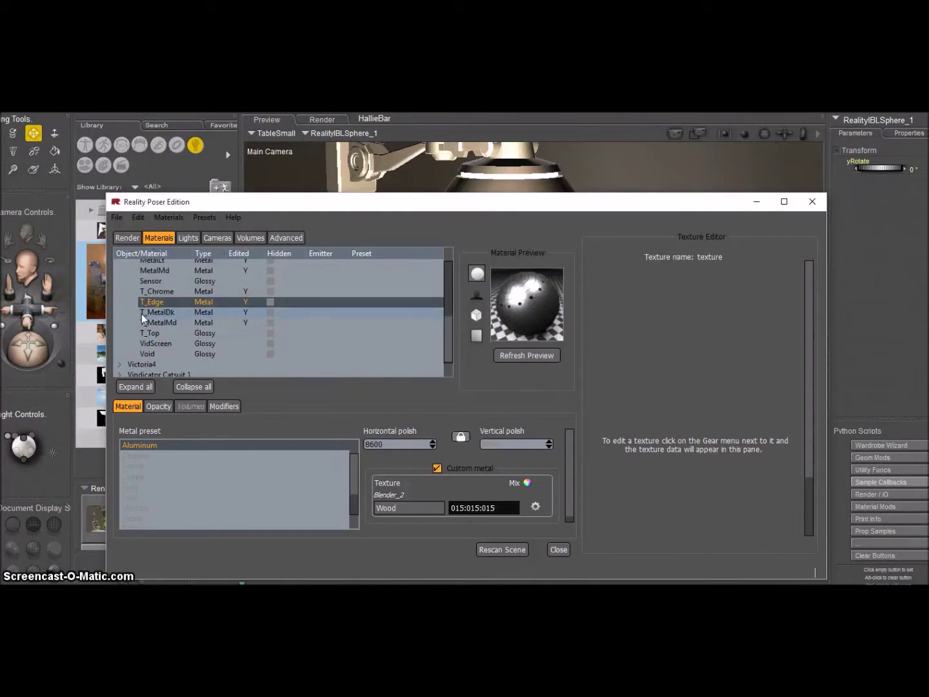
left_click(207, 333)
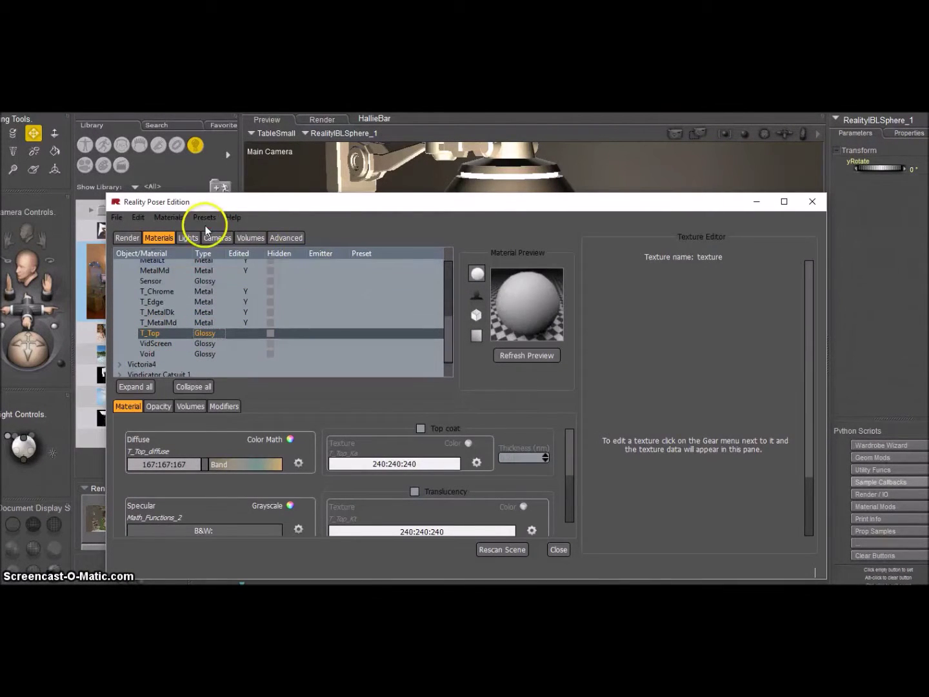
left_click(166, 218)
left_click(265, 288)
left_click(437, 467)
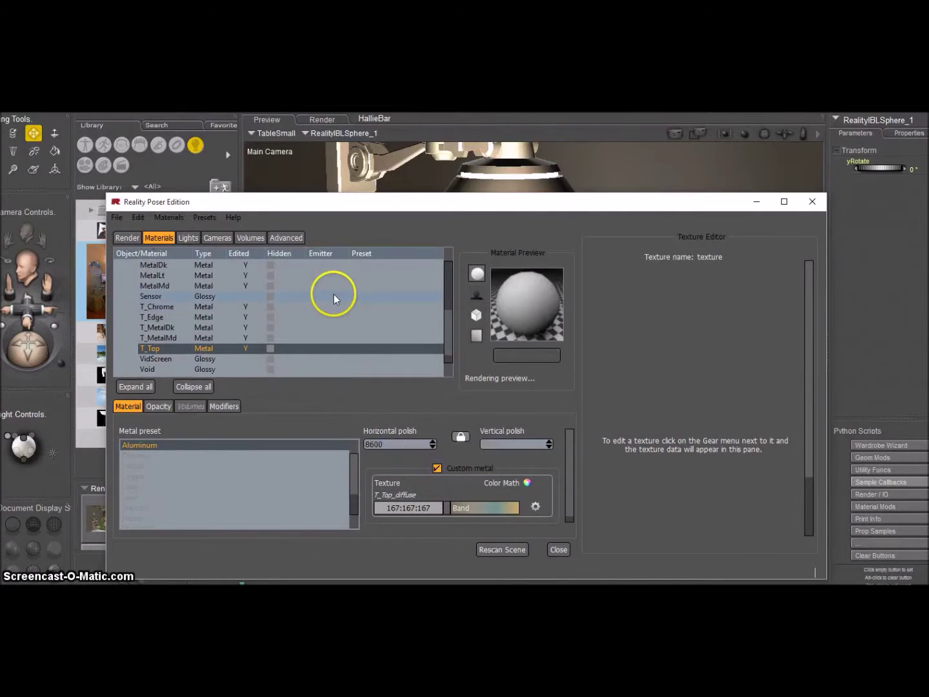
- Select the VidScreen material and review the IBL light settings
scroll(199, 345, "down", 1)
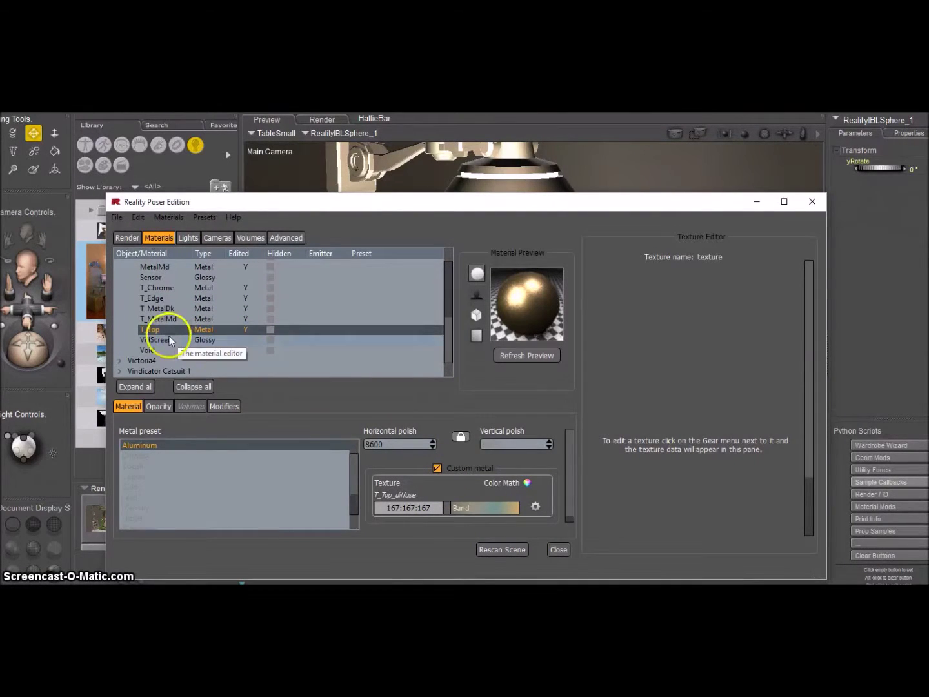
left_click(179, 339)
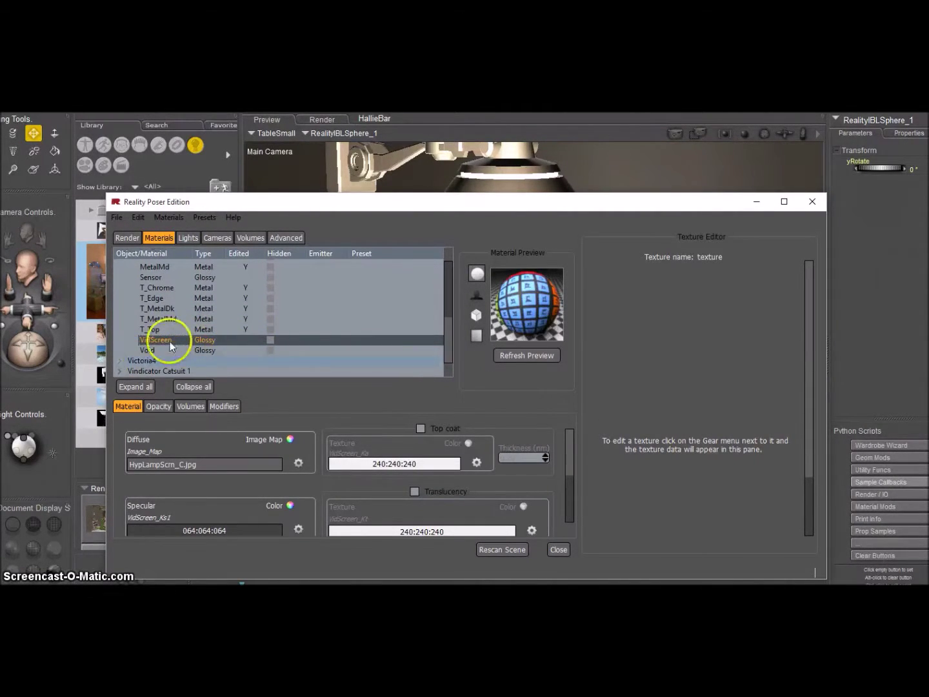
left_click(187, 237)
left_click(258, 307)
- Name the output image halliebar01 and render, confirming the scene overwrite
left_click(127, 238)
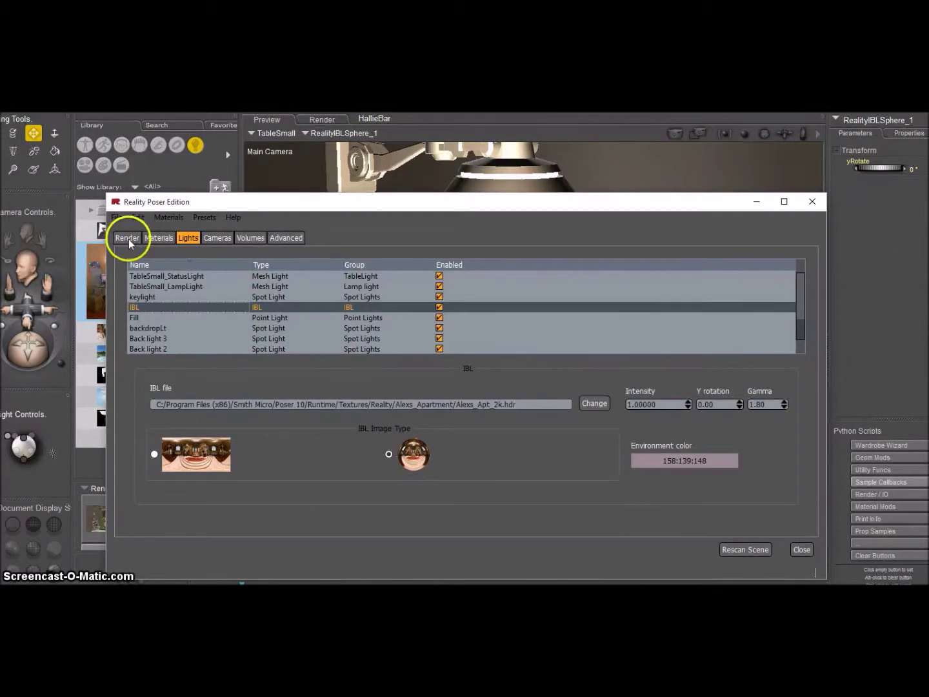
type("01")
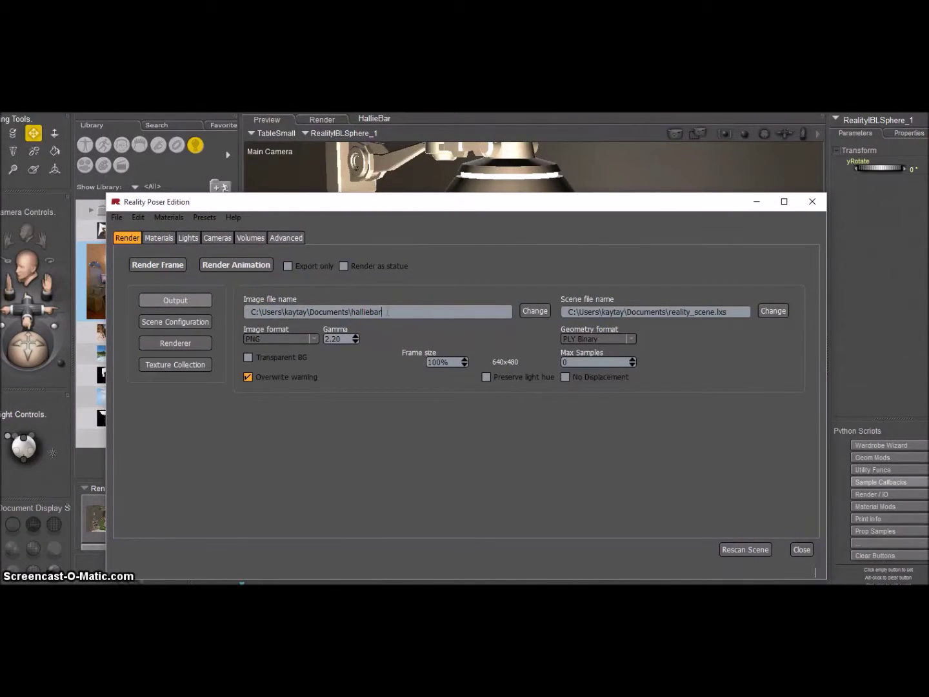
left_click(156, 264)
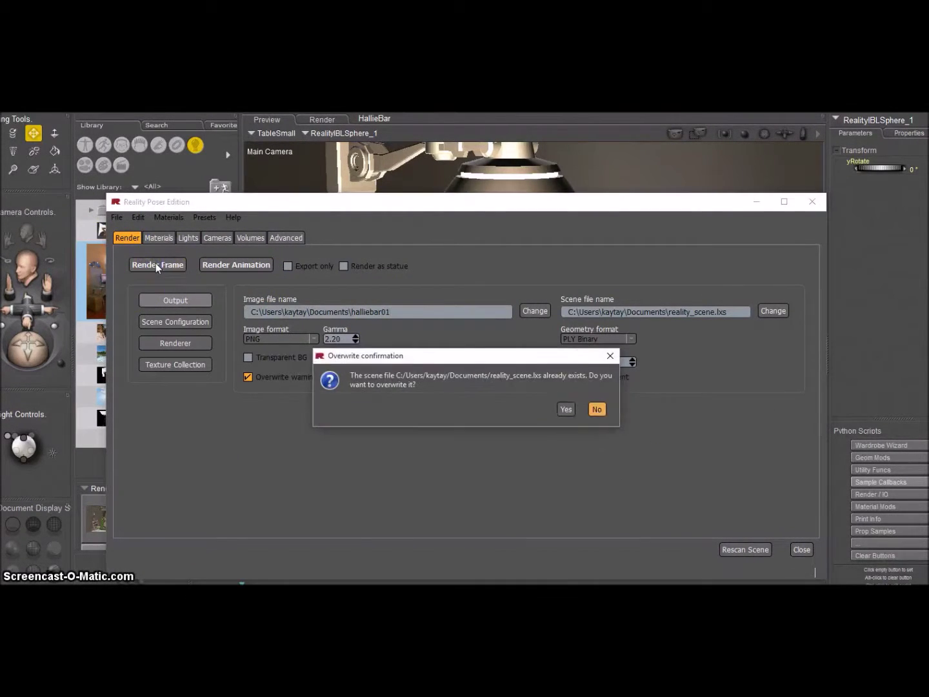
left_click(565, 410)
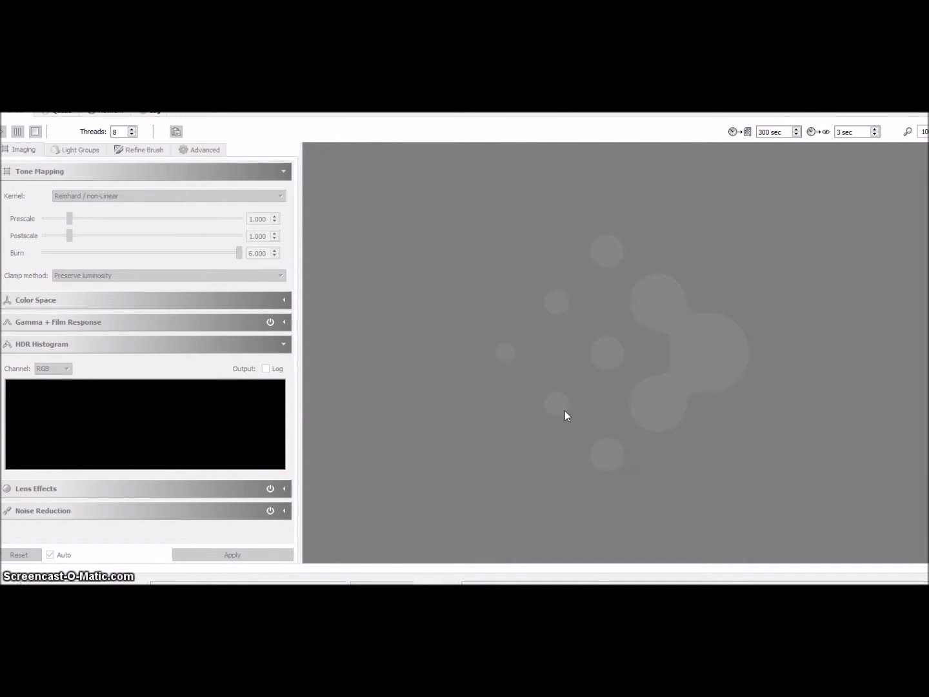
- Glance at the LuxRender log and return to the Imaging settings
left_click(398, 225)
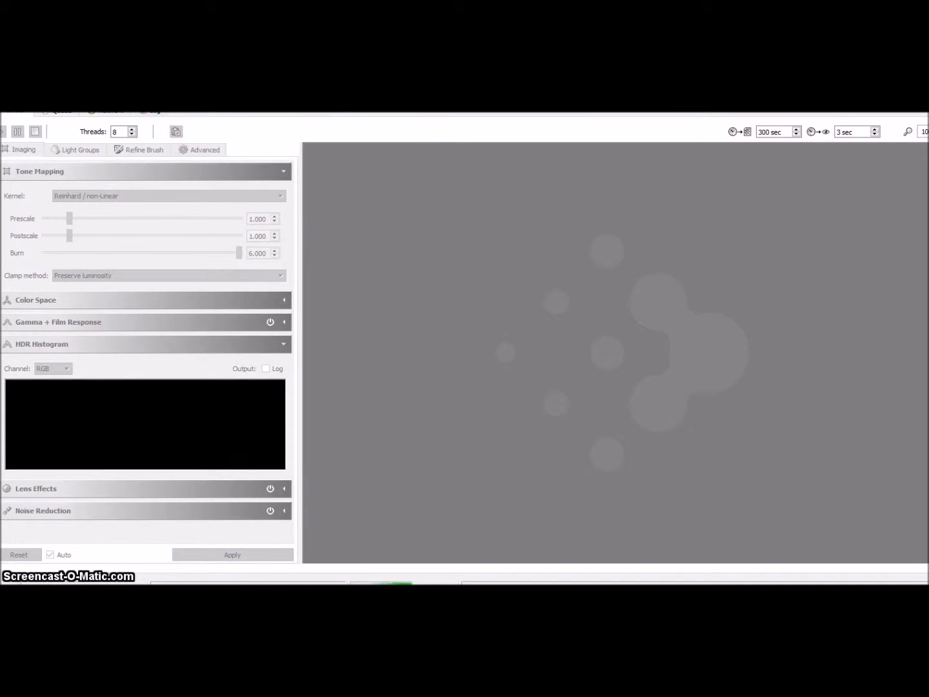
left_click(342, 249)
left_click(134, 317)
left_click(224, 229)
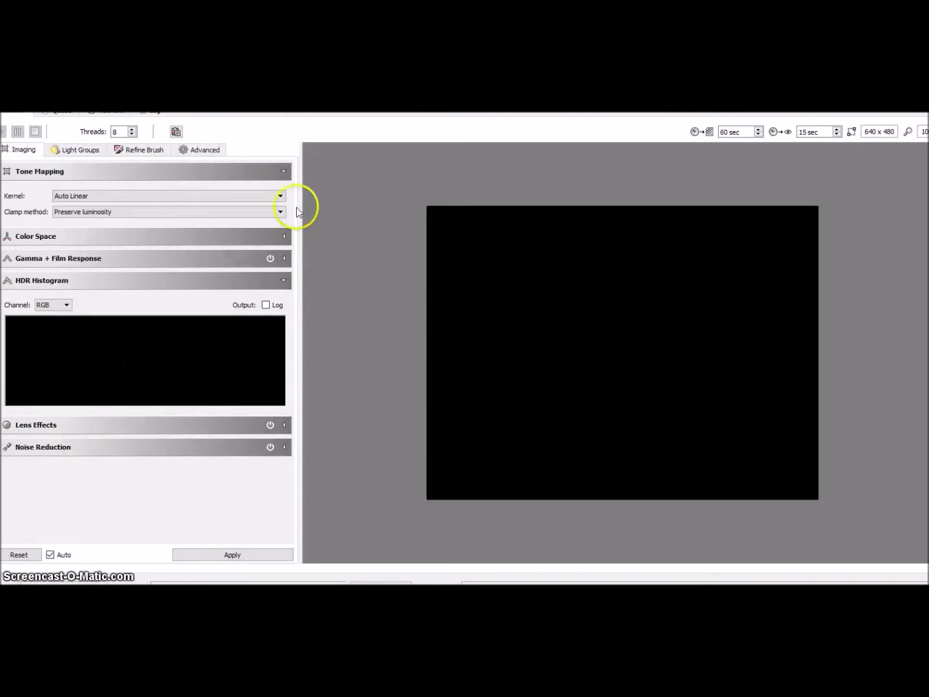
- Switch tone mapping to Linear, estimate exposure, and set f-stop 2
left_click(278, 195)
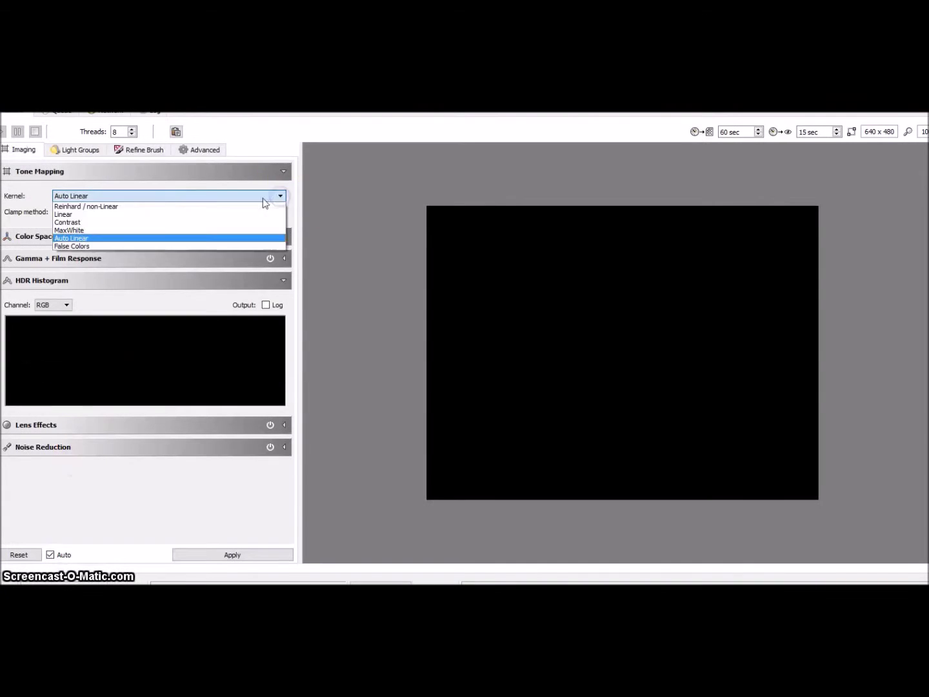
left_click(78, 220)
left_click(219, 293)
left_click(223, 257)
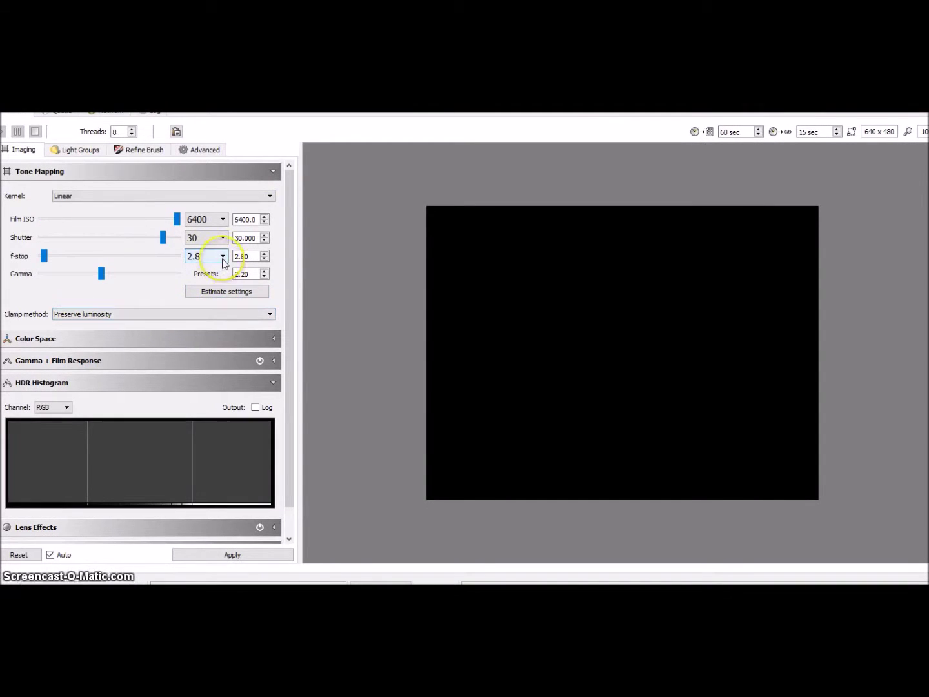
left_click(196, 414)
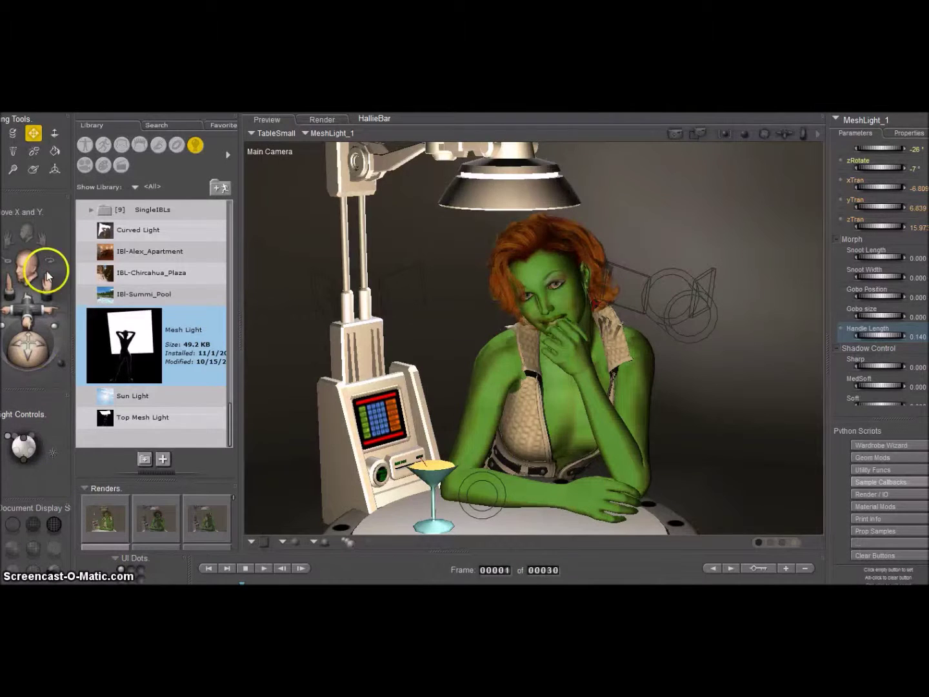
- In the Aux Camera, rotate the mesh light and lengthen its snoot to 1.020
left_click(15, 233)
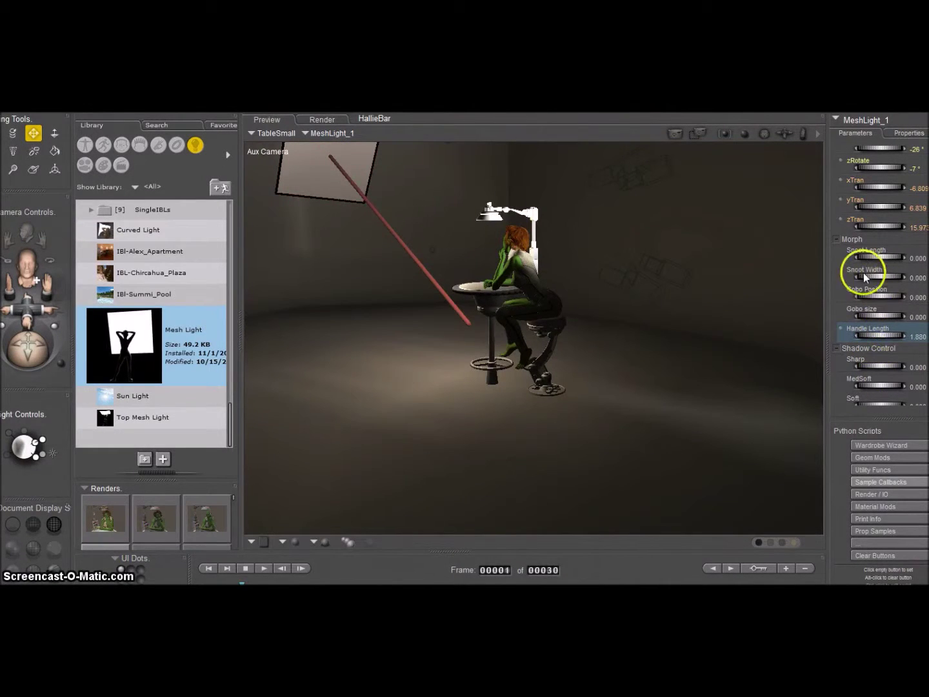
scroll(866, 277, "up", 3)
mouse_move(868, 248)
left_mouse_down()
mouse_move(888, 270)
mouse_move(882, 247)
left_mouse_up()
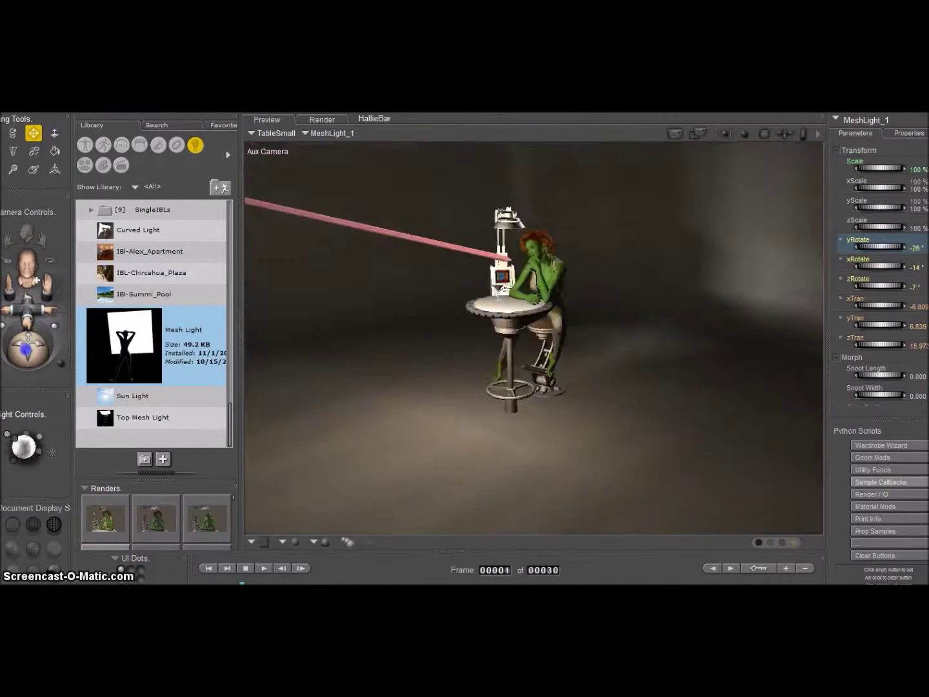
mouse_move(29, 316)
left_mouse_down()
mouse_move(26, 349)
mouse_move(39, 335)
left_mouse_up()
left_click_drag(877, 375, 886, 376)
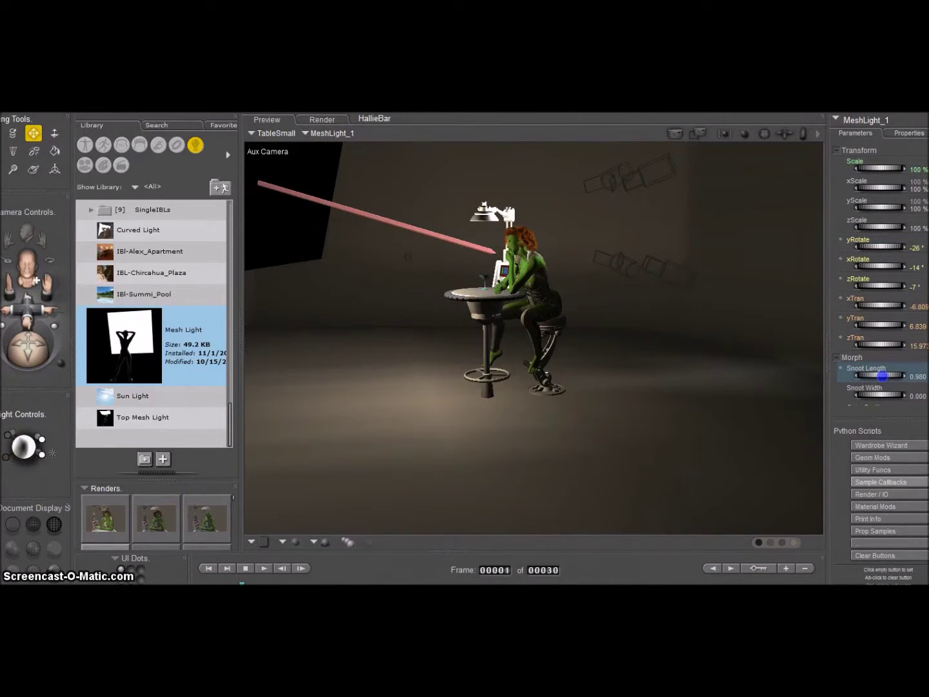
left_click_drag(23, 348, 25, 351)
- Return to the Main Camera and re-render through Reality, confirming the overwrite
left_click(26, 213)
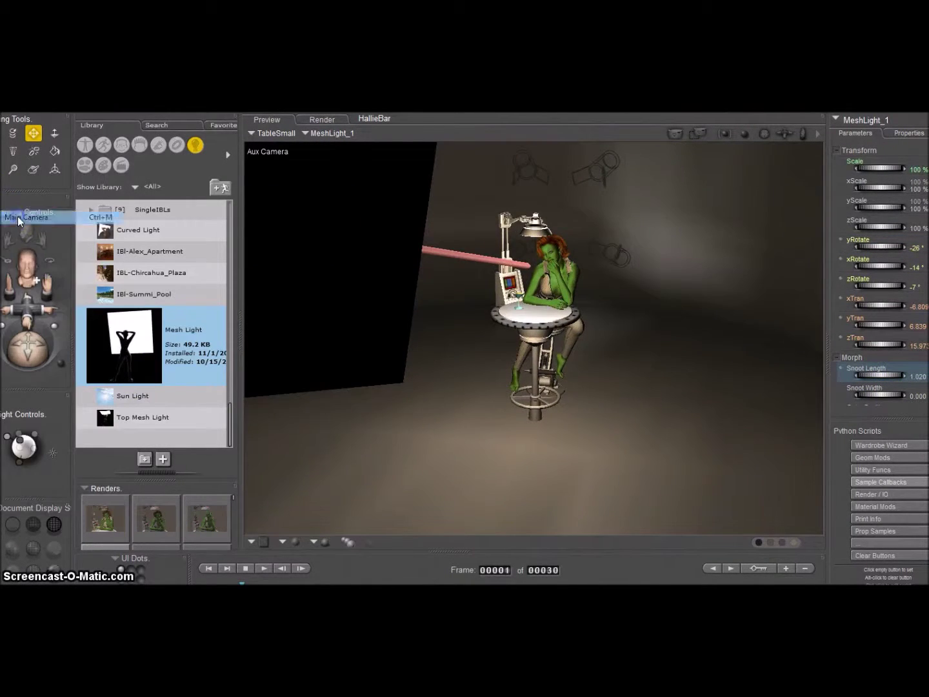
left_click(129, 107)
left_click(163, 264)
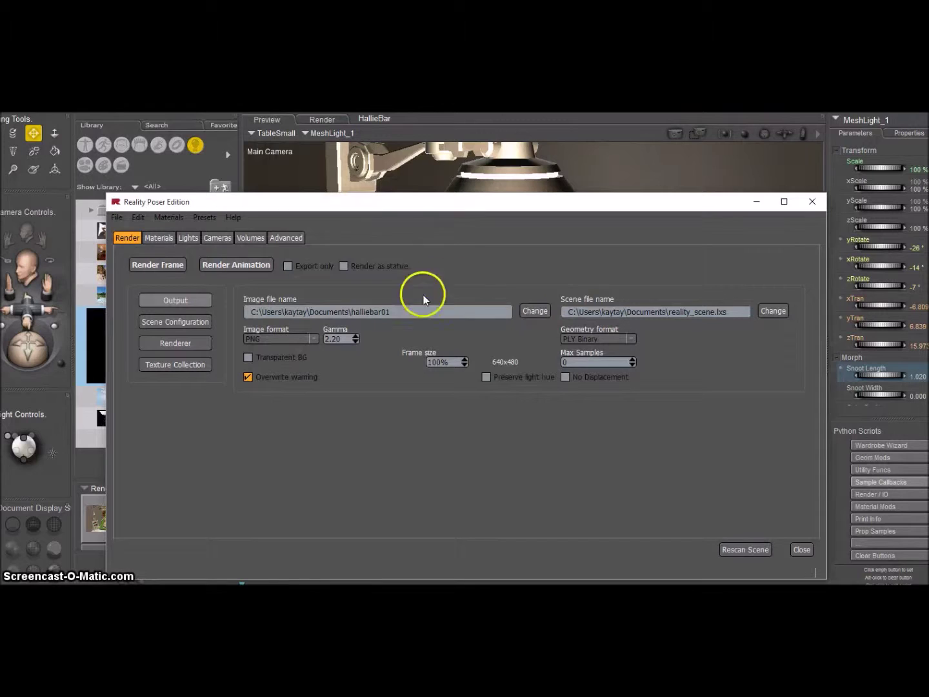
left_click(158, 265)
left_click(567, 409)
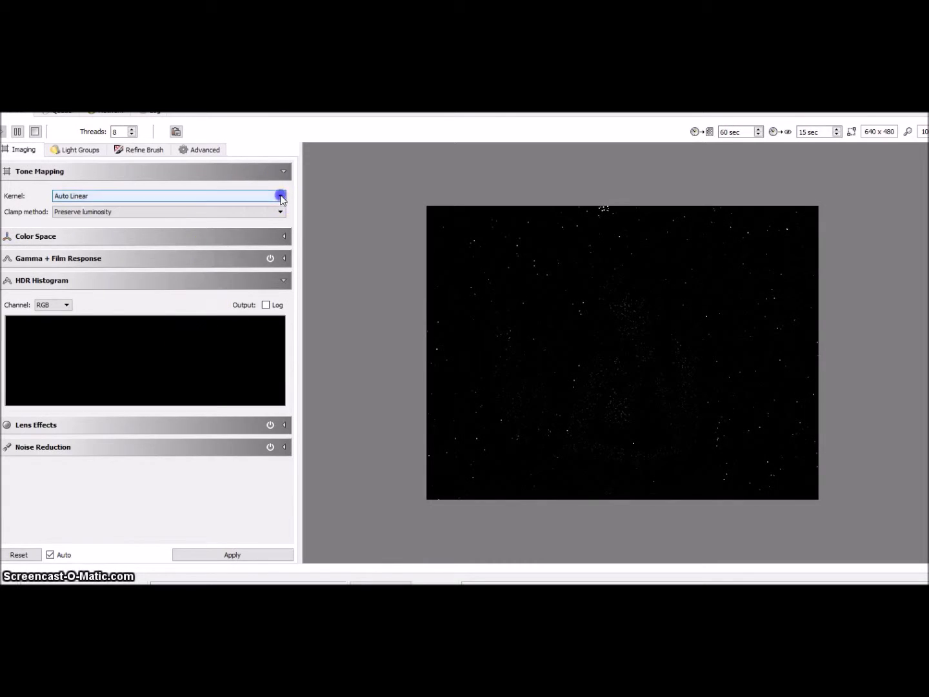
- Switch tone mapping to Linear and auto-estimate the exposure settings
left_click(277, 196)
left_click(182, 219)
left_click(226, 295)
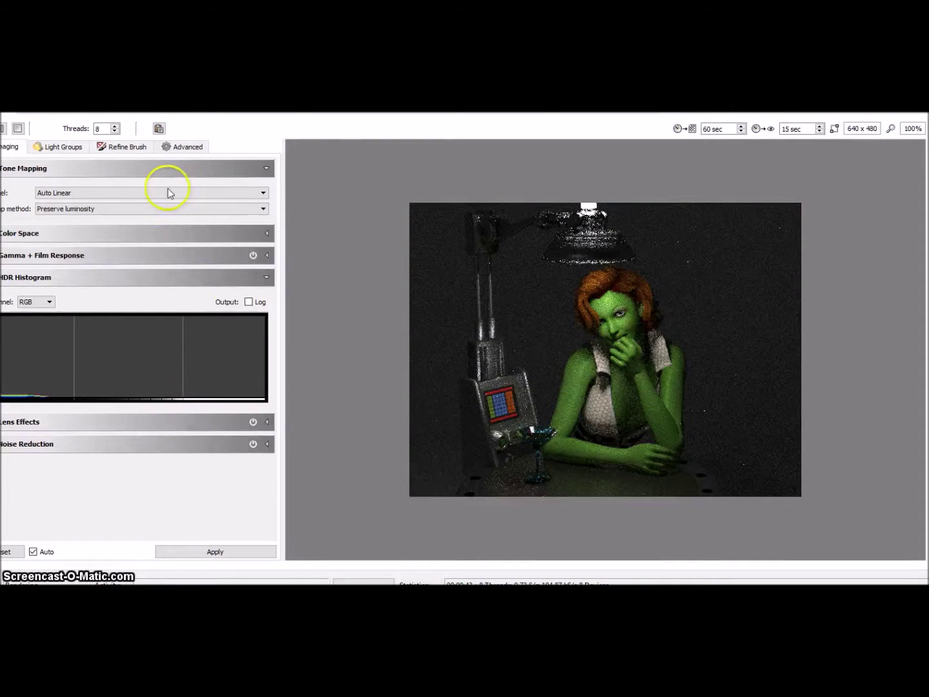
- Tint the TableLight group blue and the Lamp light pale yellow in Light Groups
left_click(59, 147)
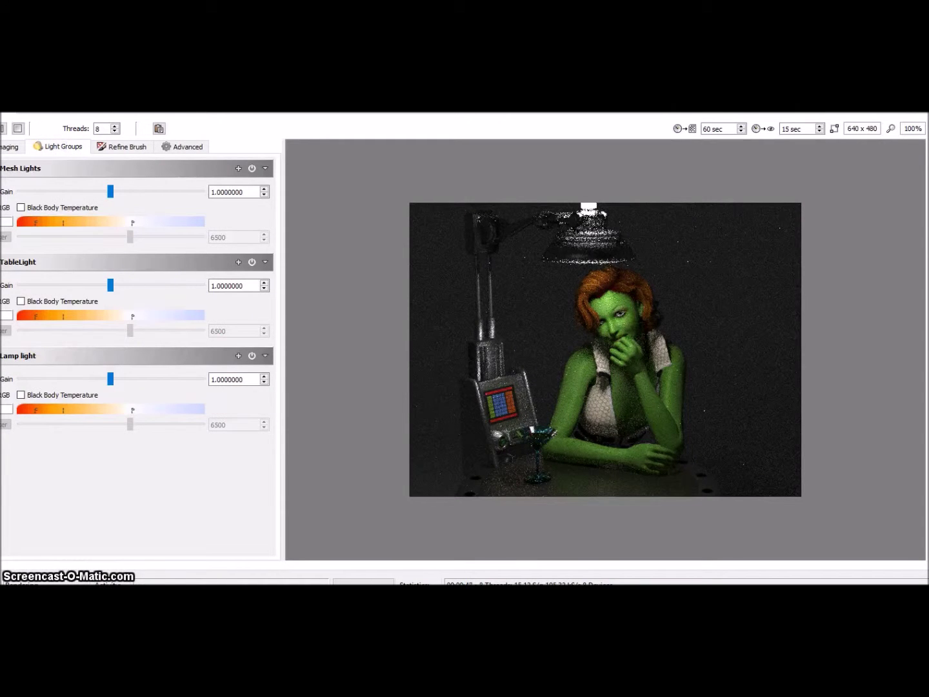
left_click(6, 317)
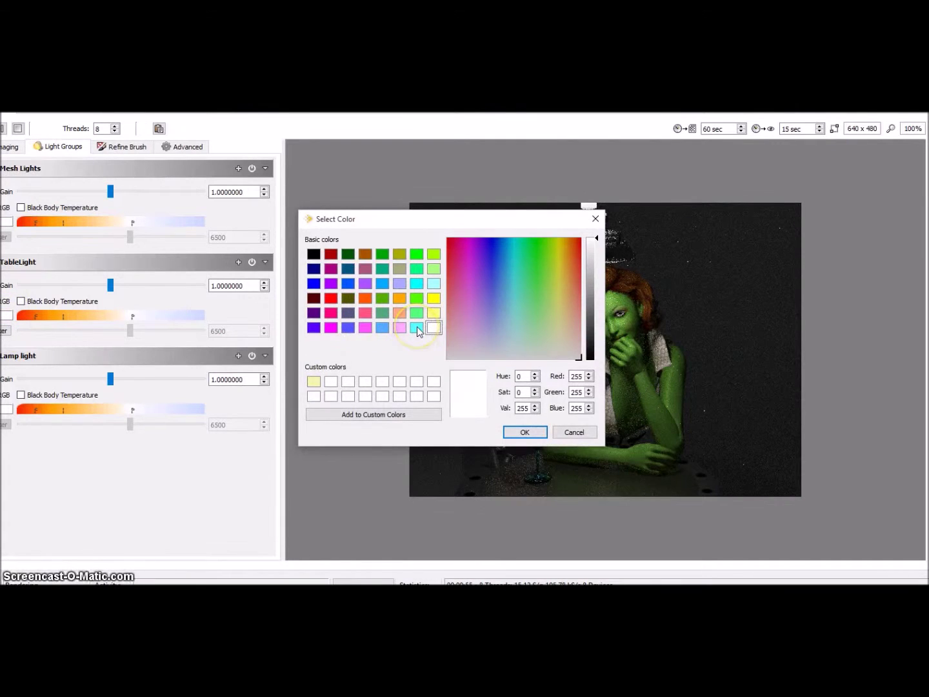
left_click(382, 328)
left_click(520, 434)
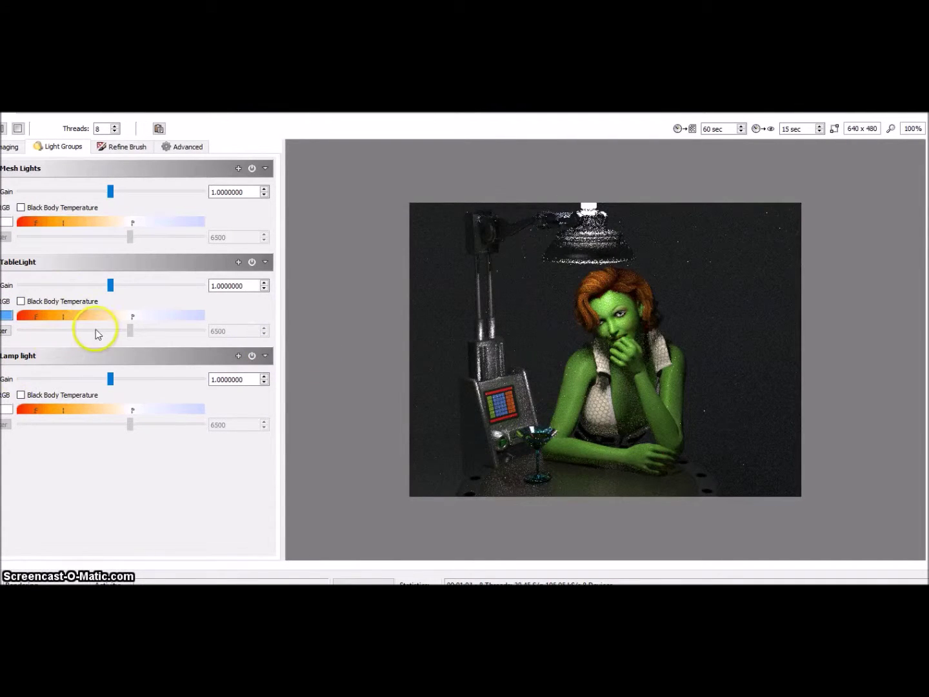
left_click(7, 408)
left_click(433, 313)
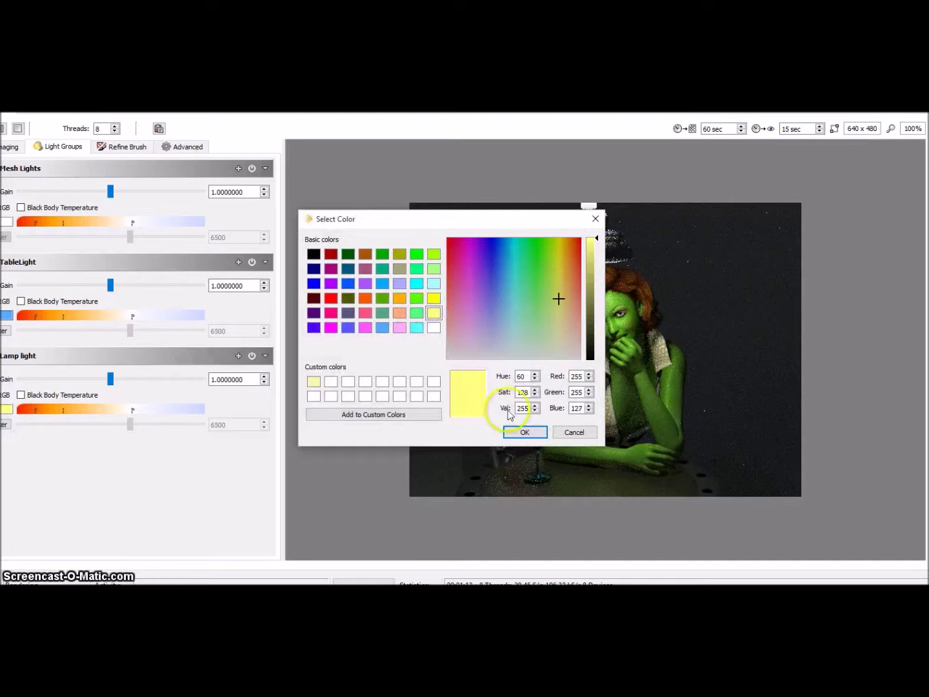
left_click(524, 432)
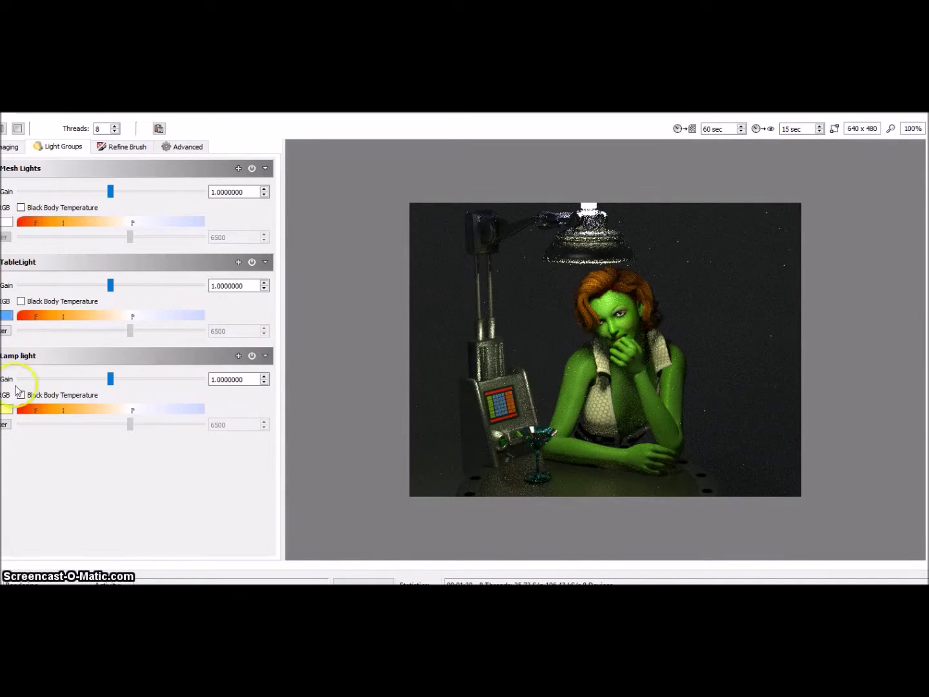
- Set Gamma + Film Response to Kodak Gold 200 after trying Film Cine F-250 and a slide film
left_click(10, 148)
left_click(265, 253)
left_click(253, 324)
scroll(147, 372, "down", 5)
scroll(97, 379, "down", 3)
left_click(67, 382)
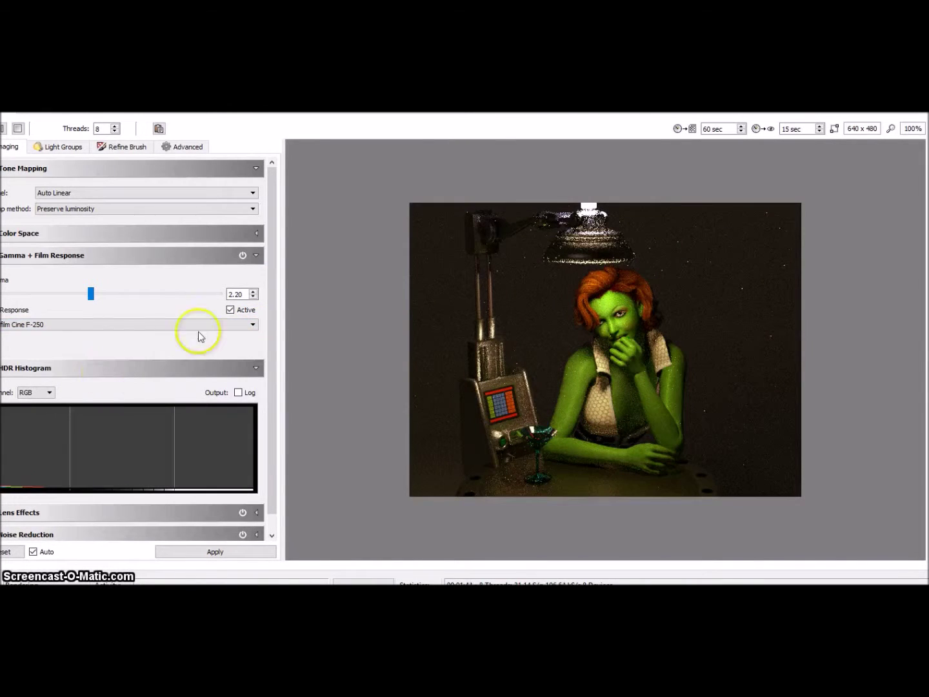
left_click(200, 325)
scroll(97, 375, "down", 3)
left_click(94, 377)
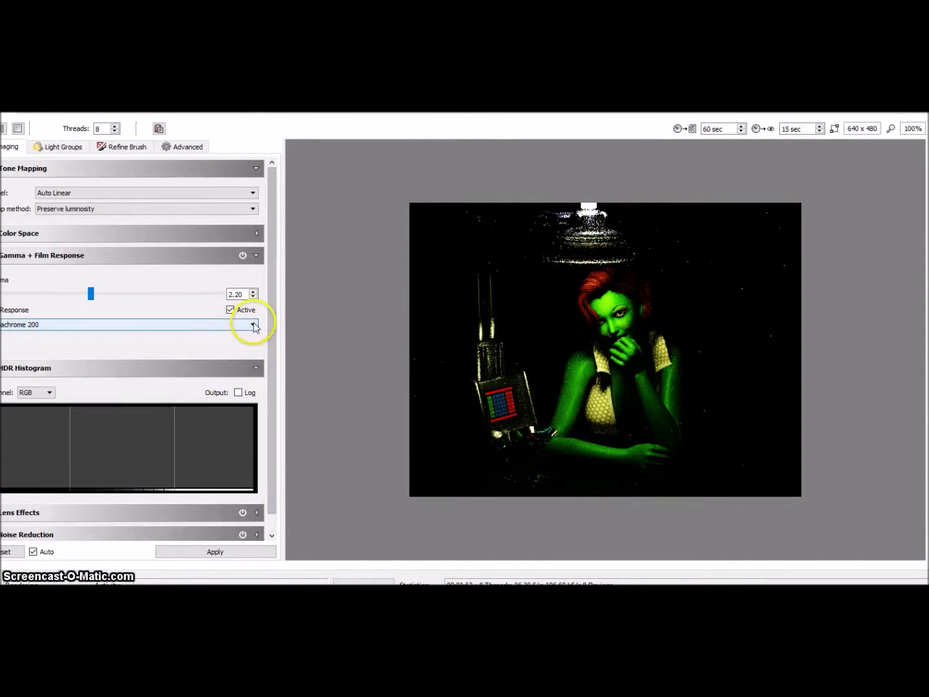
left_click(253, 324)
left_click(107, 371)
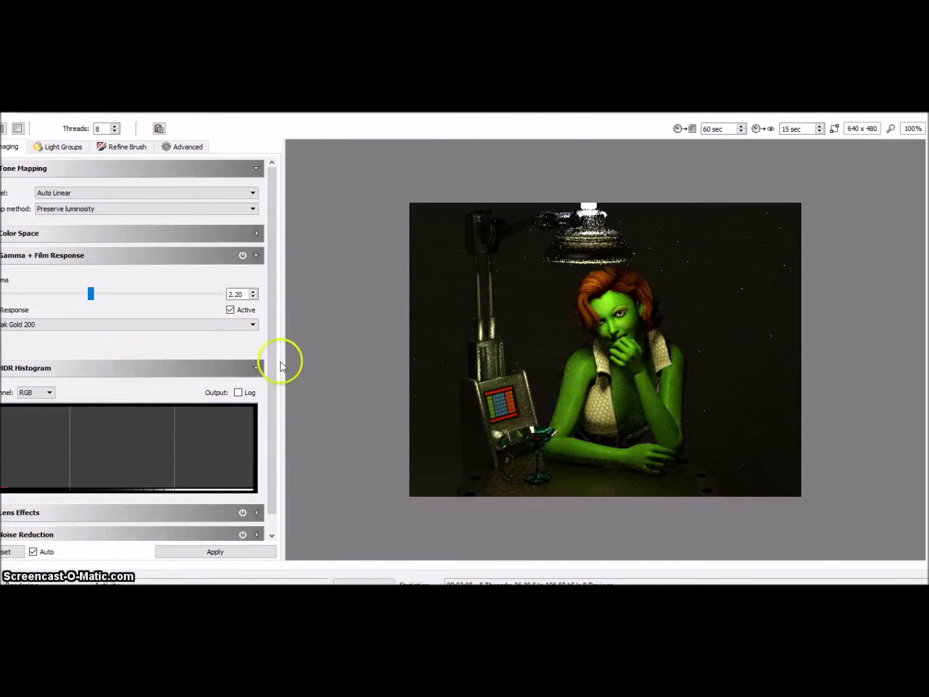
scroll(323, 366, "up", 1)
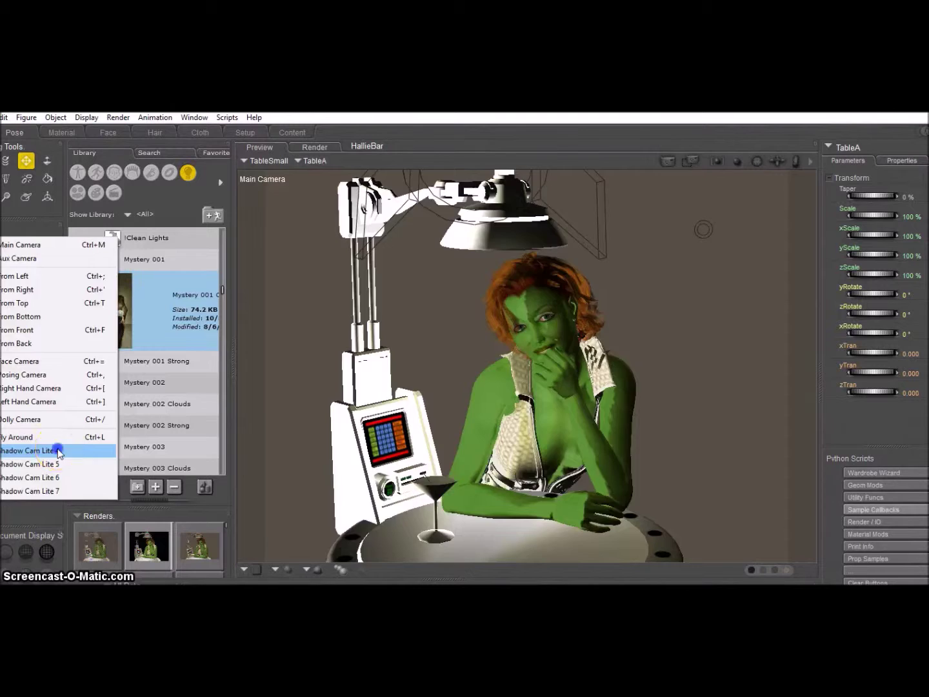
- From Shadow Cam Lite 4, aim MagicSource straight down (xRotate -90) and shift it over the table
left_click(56, 449)
left_click(862, 146)
left_click(775, 210)
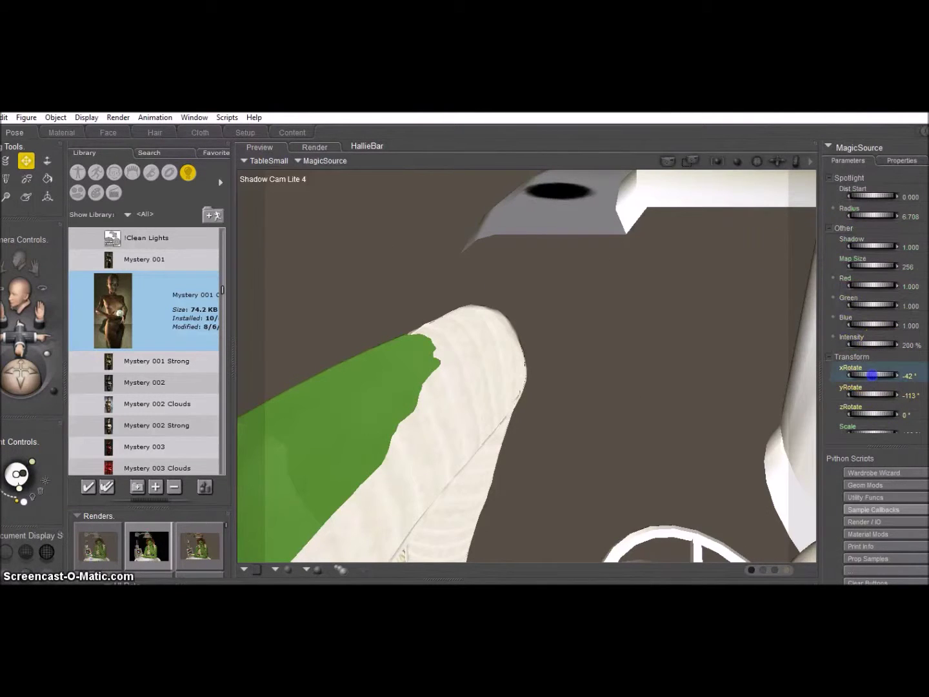
left_click_drag(873, 379, 884, 385)
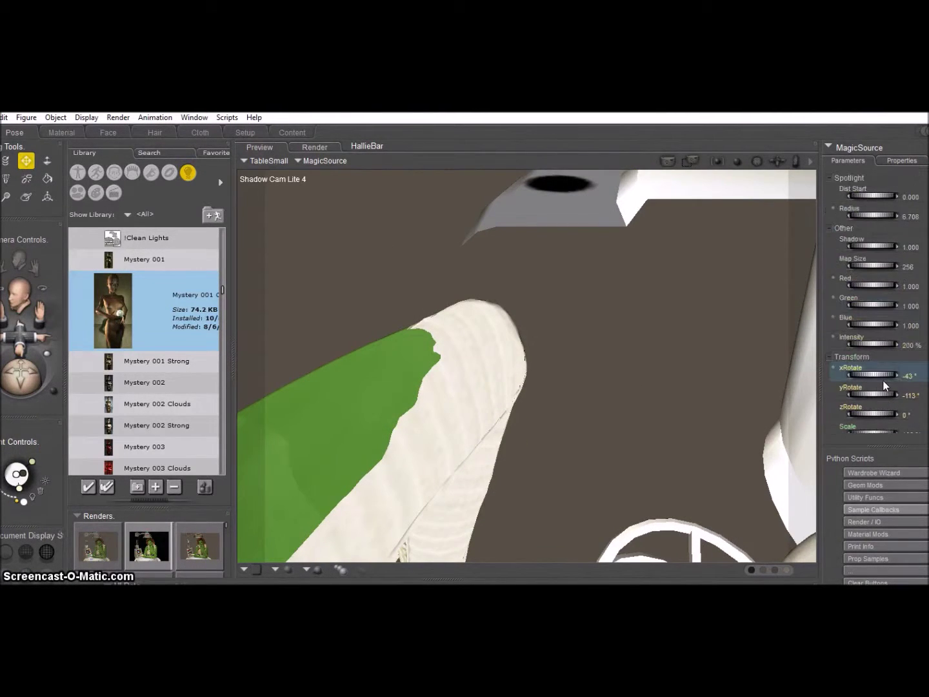
scroll(884, 381, "down", 3)
scroll(880, 375, "down", 2)
mouse_move(880, 306)
left_mouse_down()
mouse_move(858, 288)
mouse_move(880, 327)
mouse_move(869, 288)
left_mouse_up()
left_click_drag(871, 207, 853, 213)
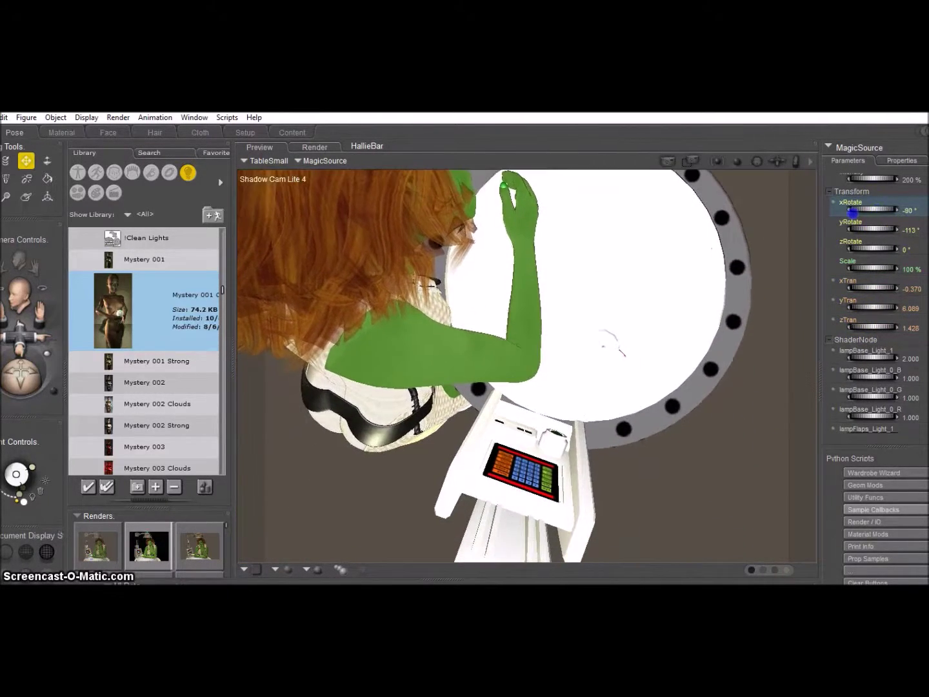
mouse_move(871, 326)
left_mouse_down()
mouse_move(881, 327)
mouse_move(883, 292)
mouse_move(880, 326)
left_mouse_up()
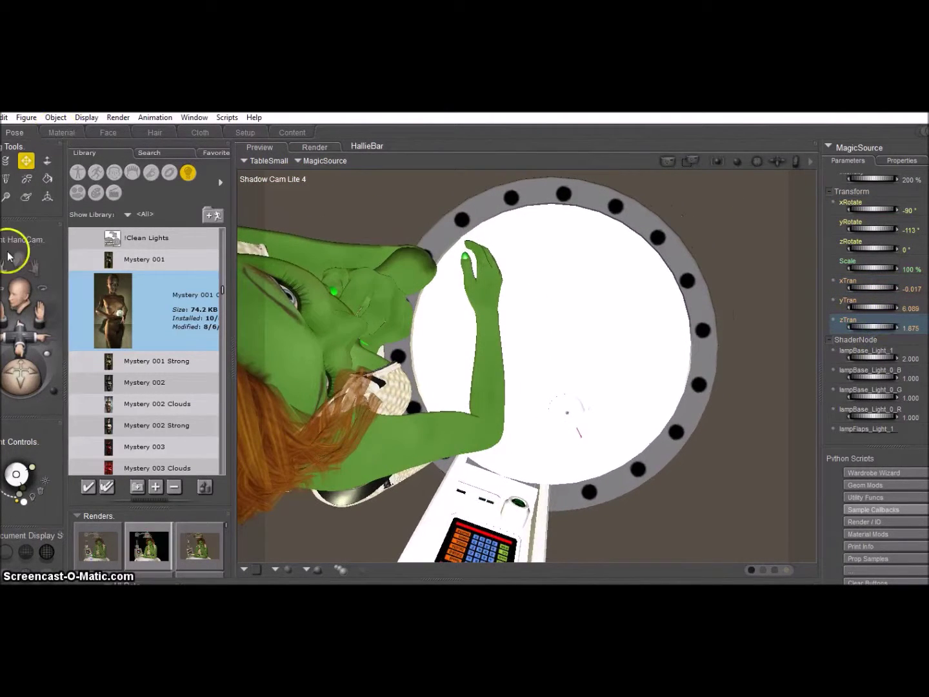
- Run a FireFly test render from the main camera and return to the Preview
left_click(9, 277)
left_click(118, 117)
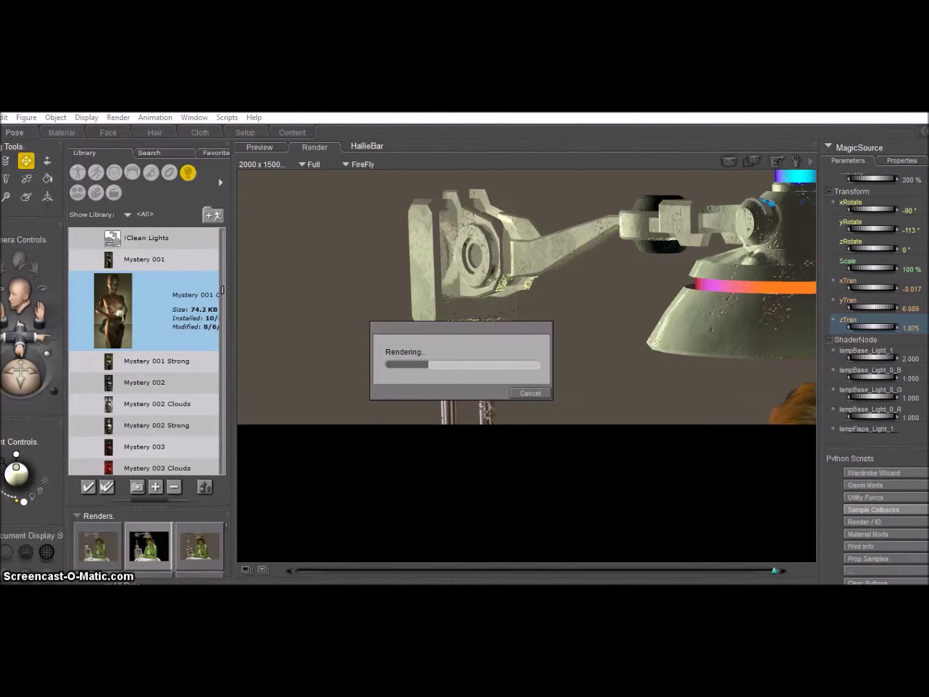
mouse_move(513, 423)
left_mouse_down()
mouse_move(601, 358)
mouse_move(562, 419)
left_mouse_up()
left_click(259, 147)
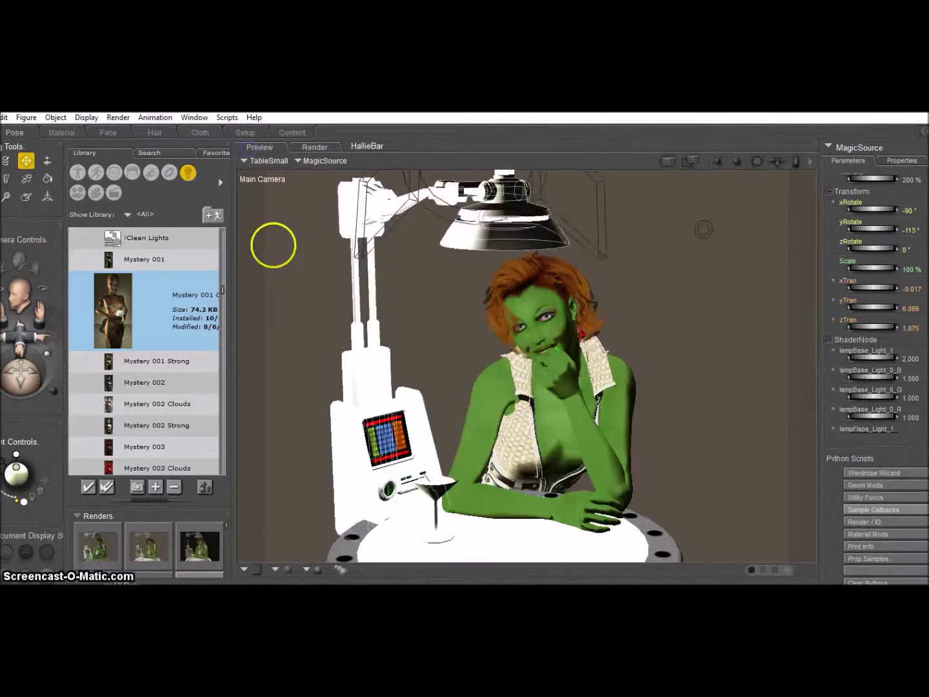
- Raise the kakutre_1 glass material's Transparency to 1.5 in the Material room
left_click(67, 132)
left_click(88, 352)
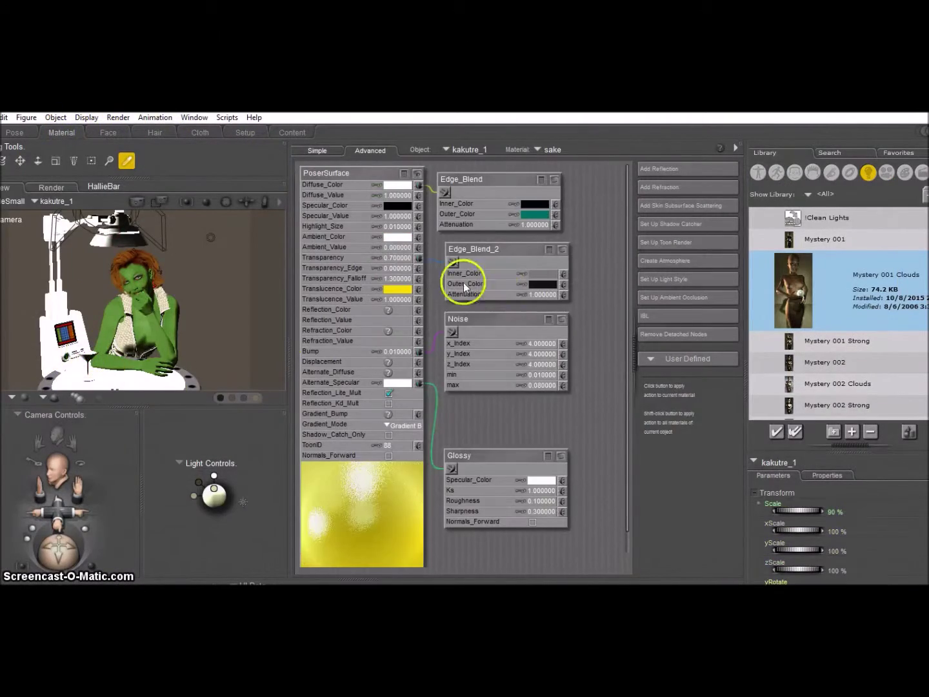
left_click(389, 261)
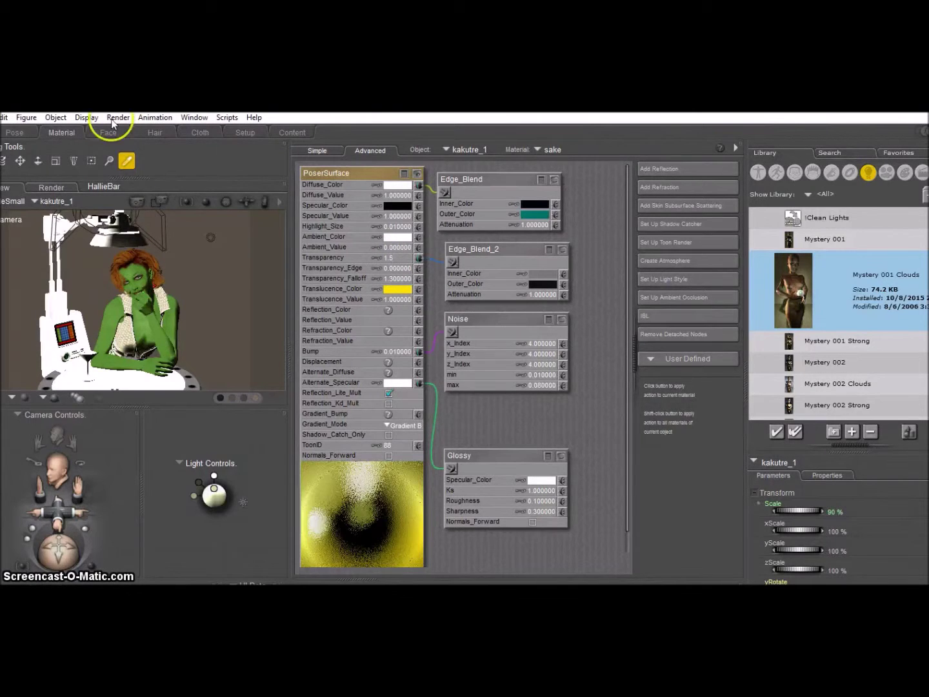
- Via Shadow Cam Lite 4, set MagicSource yRotate to 0 and adjust its yTran
left_click(15, 132)
left_click(9, 246)
left_click(29, 449)
left_click(852, 147)
left_click(832, 261)
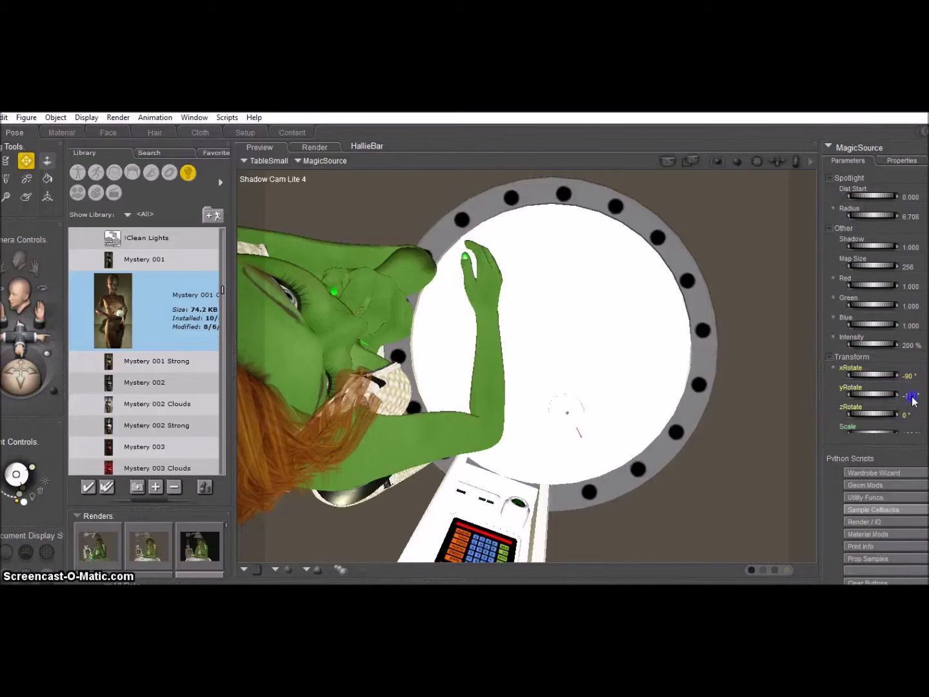
type("0")
key("Return")
scroll(878, 375, "down", 3)
mouse_move(871, 399)
left_mouse_down()
mouse_move(871, 367)
mouse_move(876, 399)
left_mouse_up()
- Switch to the Shadow Cam Lite 6 view and select the BackFillLight
left_click(15, 246)
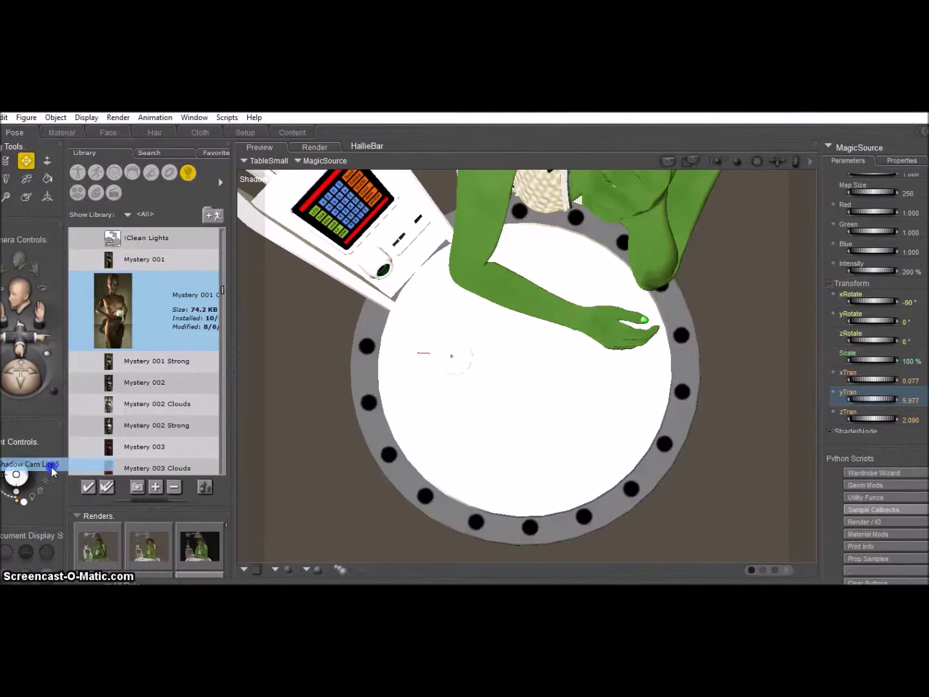
left_click(26, 464)
left_click(15, 245)
left_click(25, 465)
left_click(850, 149)
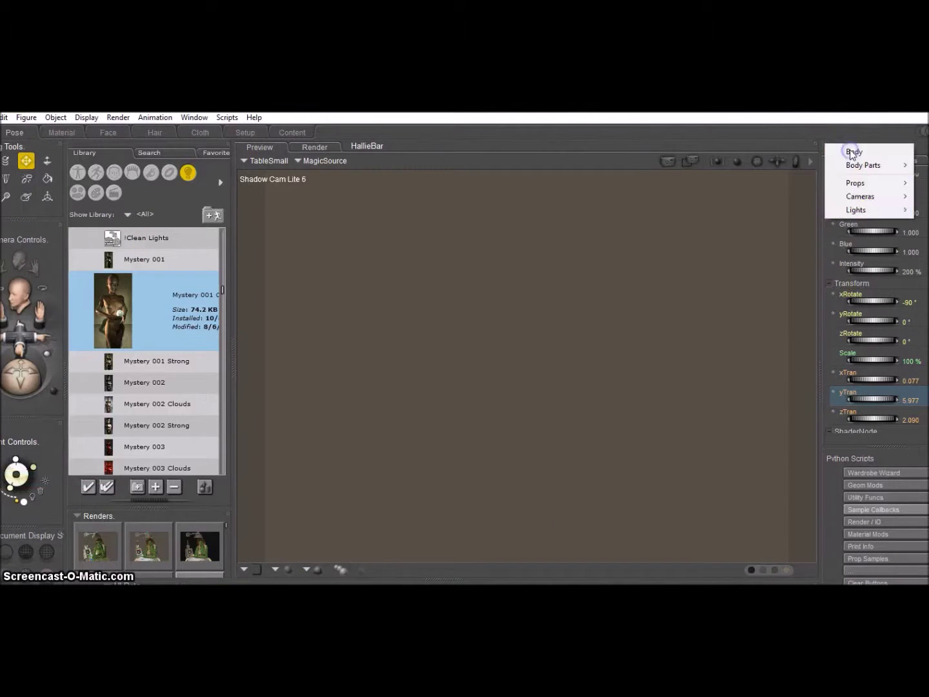
left_click(784, 236)
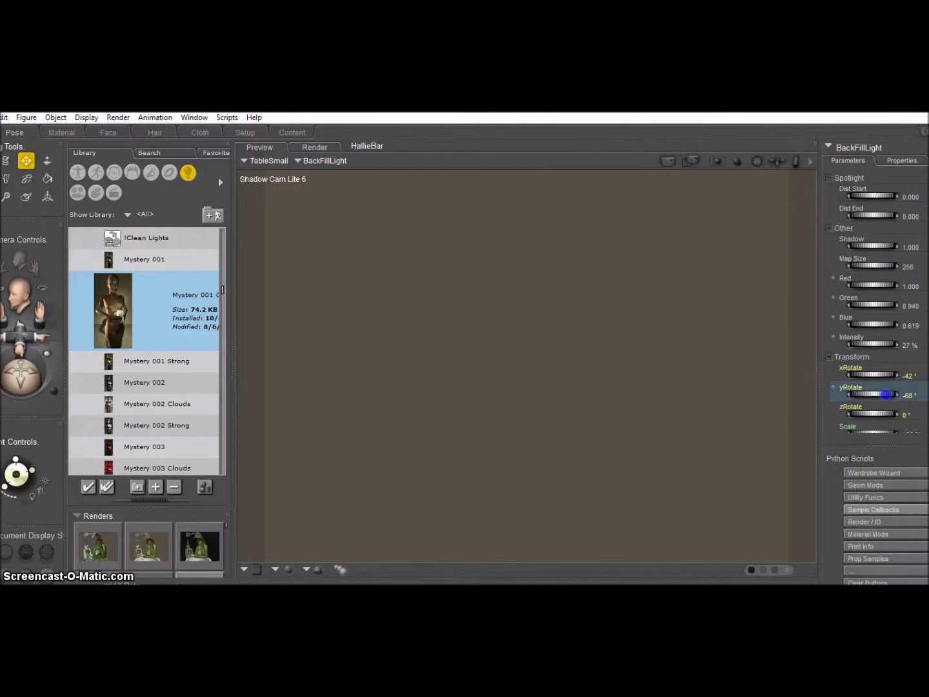
- Via Shadow Cam Lite 7, shift the CloudLight sideways to xTran 0.241
left_click(17, 240)
left_click(26, 464)
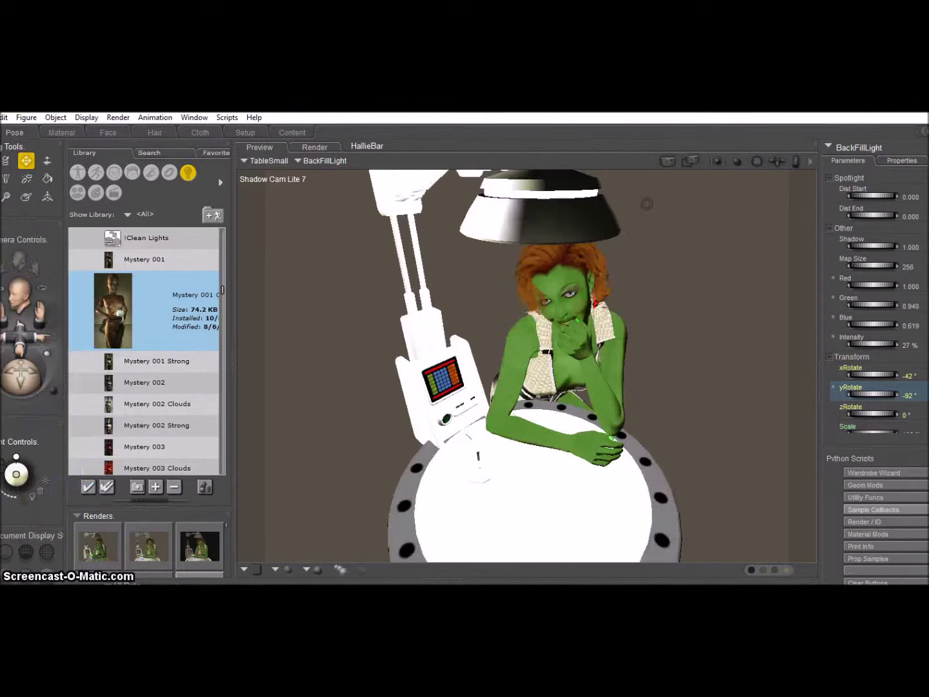
left_click(856, 151)
left_click(787, 250)
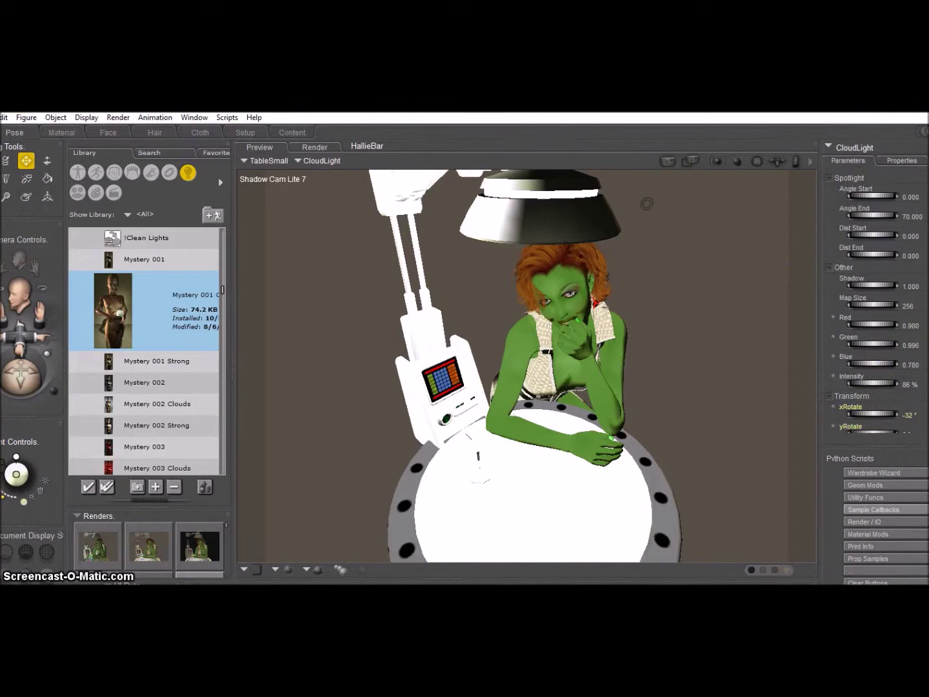
scroll(906, 343, "down", 5)
left_click_drag(871, 319, 871, 243)
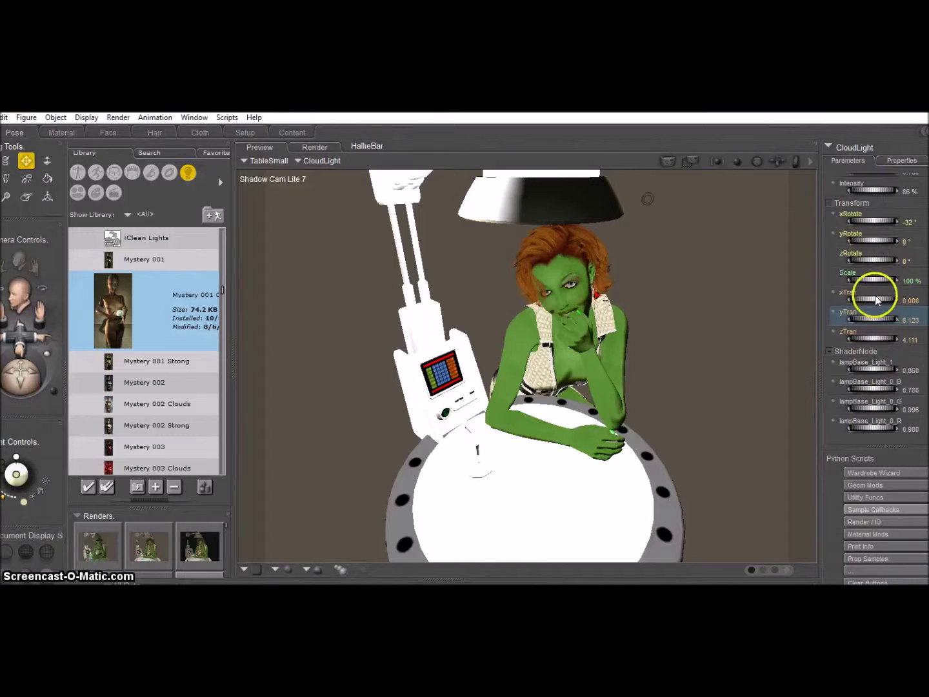
left_click_drag(881, 300, 903, 300)
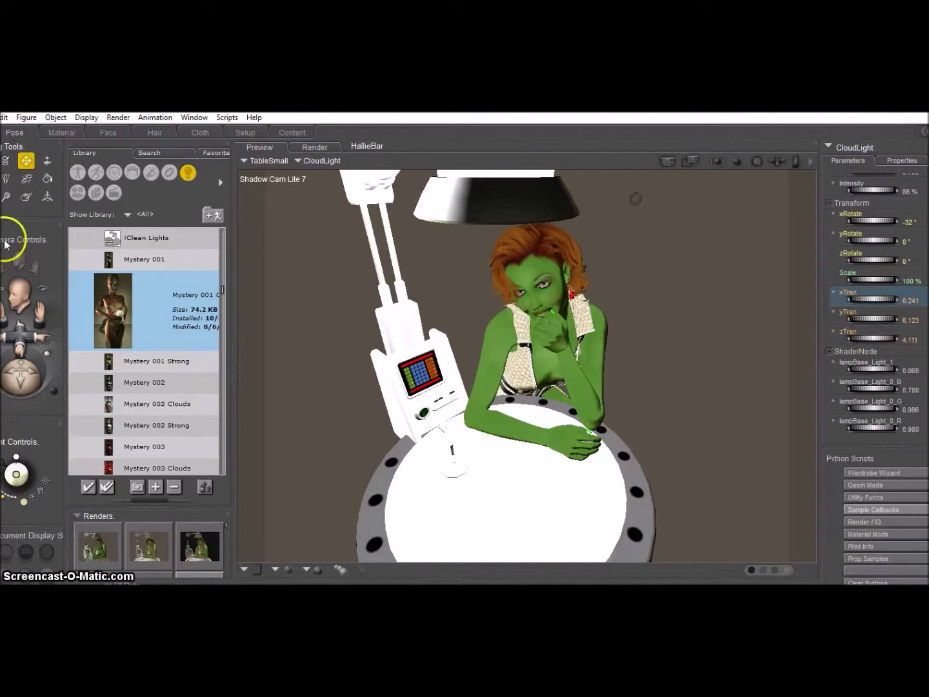
- Re-render the close-up from the main camera in FireFly
left_click(4, 241)
left_click(118, 116)
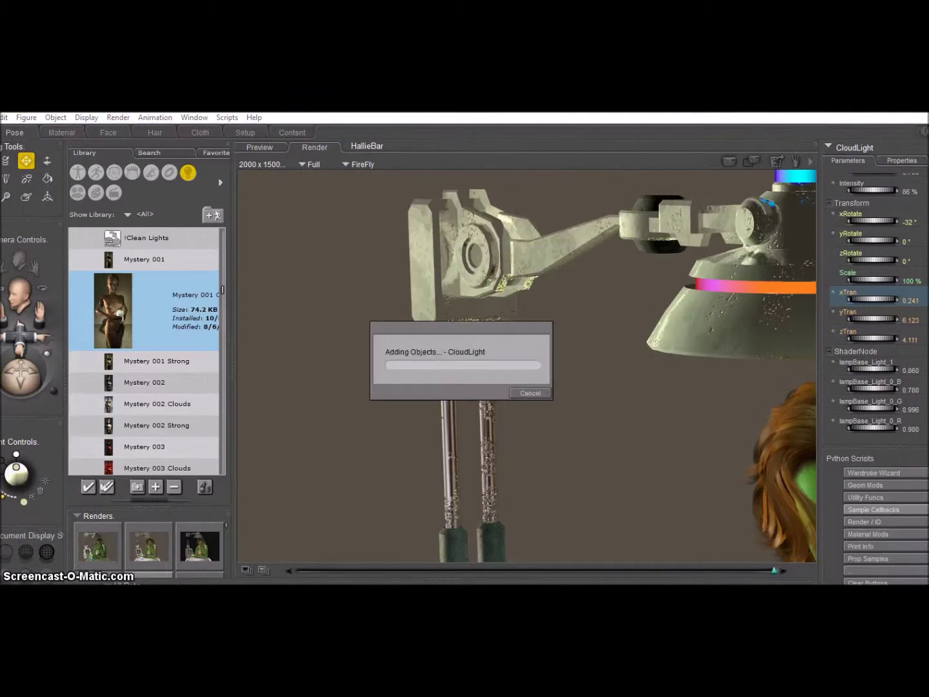
mouse_move(478, 430)
left_mouse_down()
mouse_move(517, 294)
mouse_move(433, 348)
mouse_move(540, 464)
mouse_move(713, 473)
left_mouse_up()
- Export the render as an image into !orions, naming it from HallieBar01 with a 'b' suffix
left_click(2, 117)
left_click(161, 255)
left_click(438, 202)
left_click_drag(438, 202, 437, 231)
left_click(182, 219)
left_click(95, 354)
type("b")
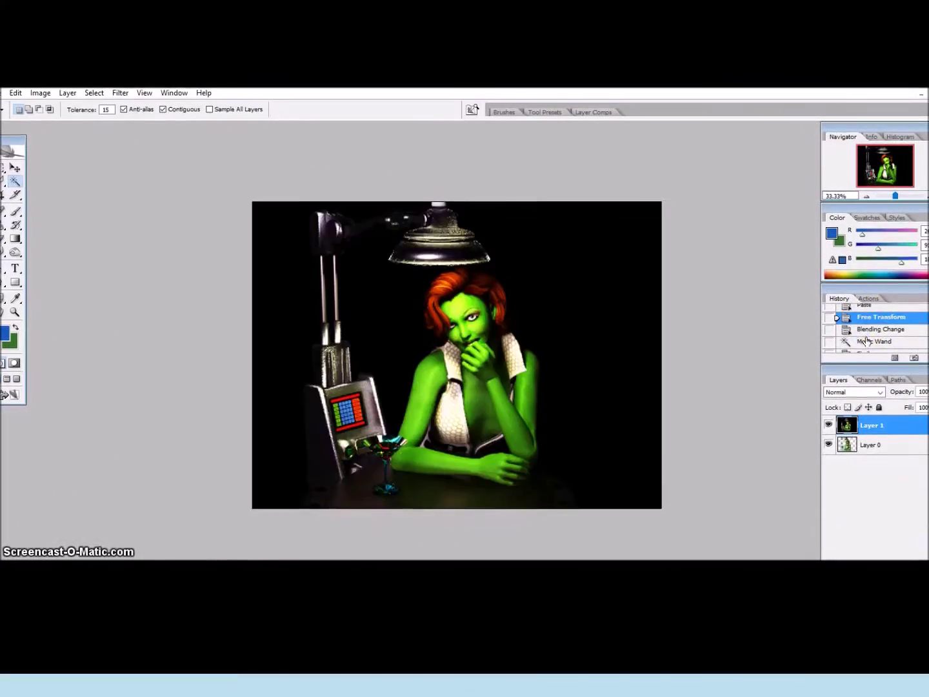
- Revert history to Clear, try positioning the first bar background, then undo the move
left_click(863, 370)
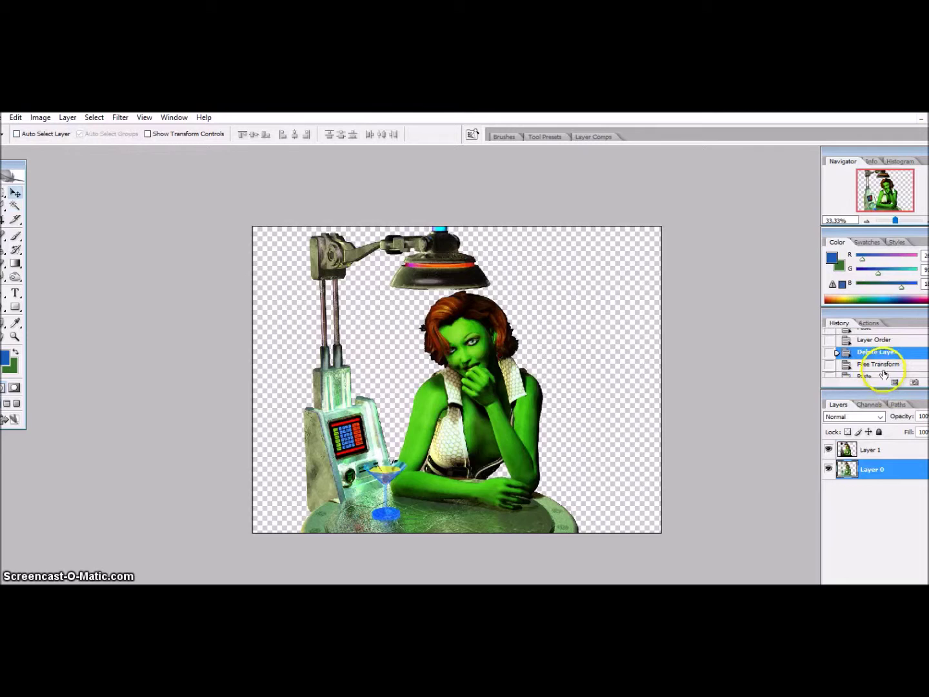
left_click(882, 365)
left_click_drag(328, 295, 324, 277)
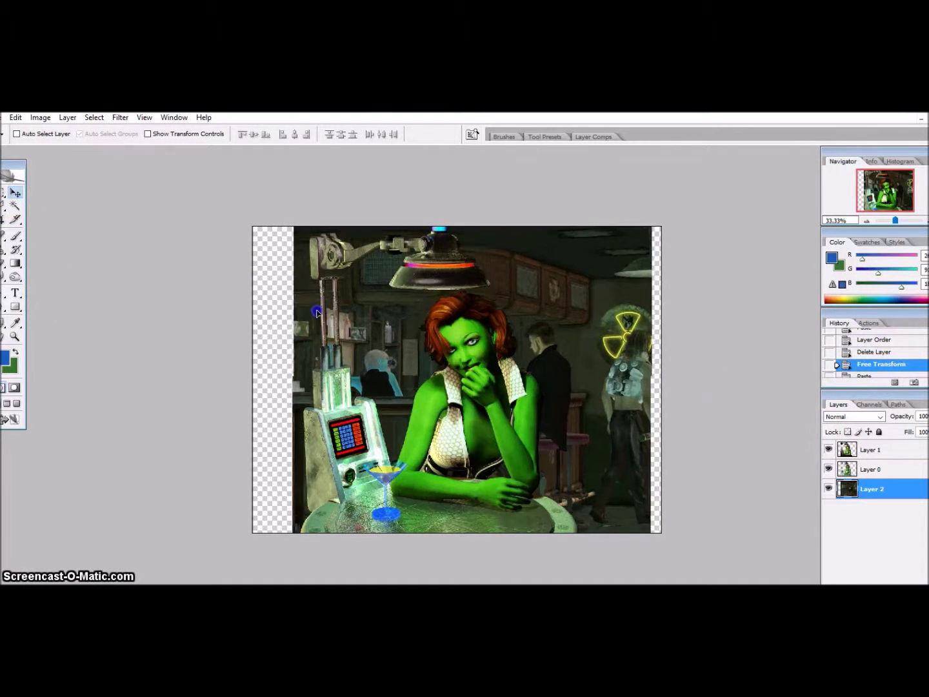
left_click(871, 359)
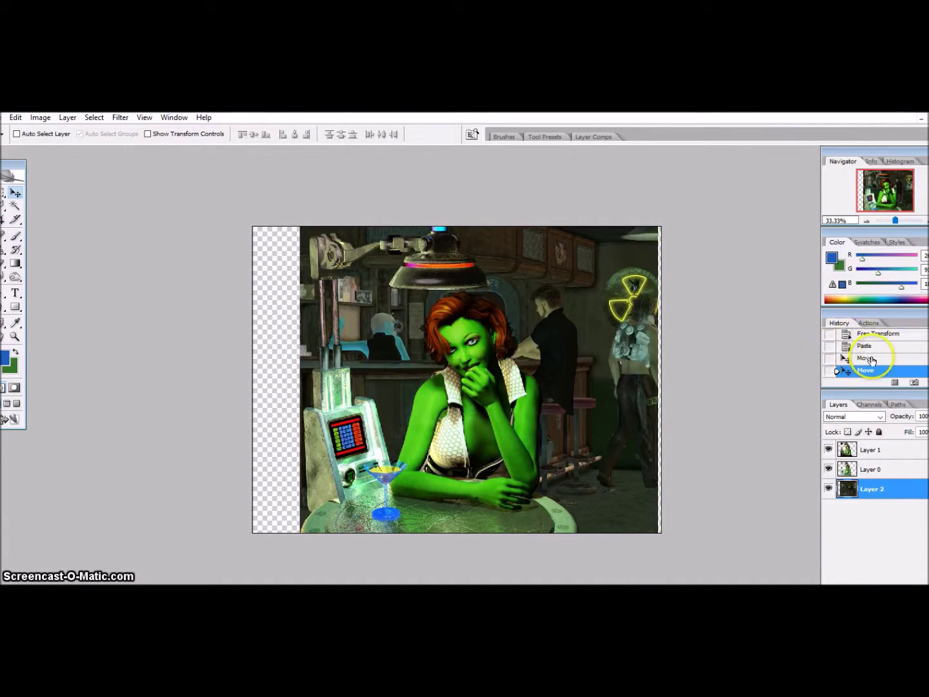
- Paste a different bar image as Layer 3, hide Layer 2, and move it up-right
left_click(15, 119)
left_click(26, 217)
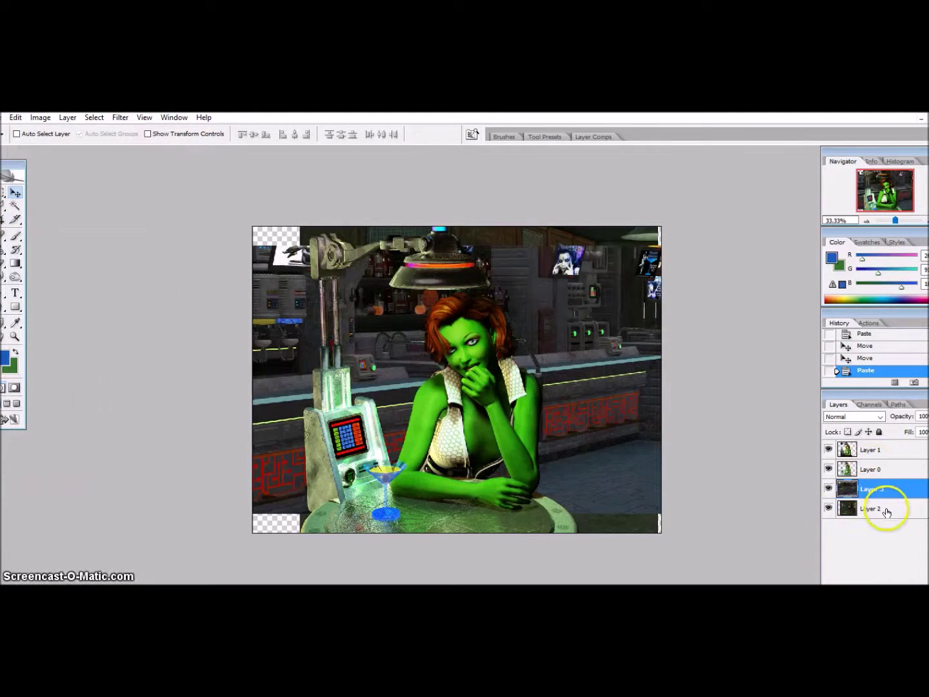
left_click(829, 507)
left_click_drag(557, 372, 570, 353)
- Free Transform the bar image to about 118% and push it right to fill the frame
left_click(14, 118)
left_click(206, 340)
left_click_drag(275, 489, 200, 552)
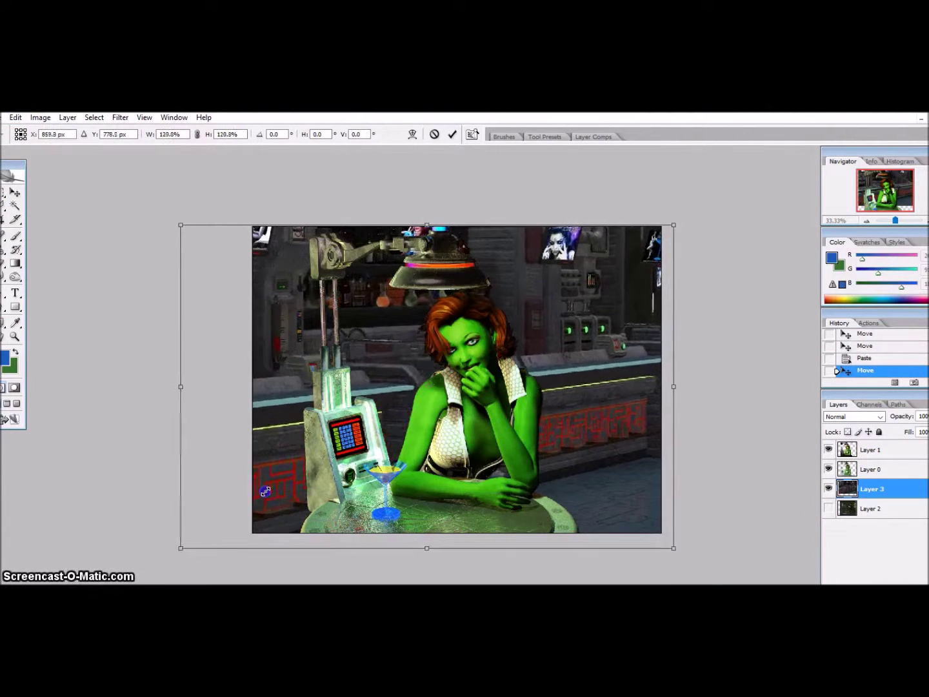
mouse_move(404, 349)
left_mouse_down()
mouse_move(411, 332)
mouse_move(454, 332)
left_mouse_up()
left_click_drag(382, 340, 440, 338)
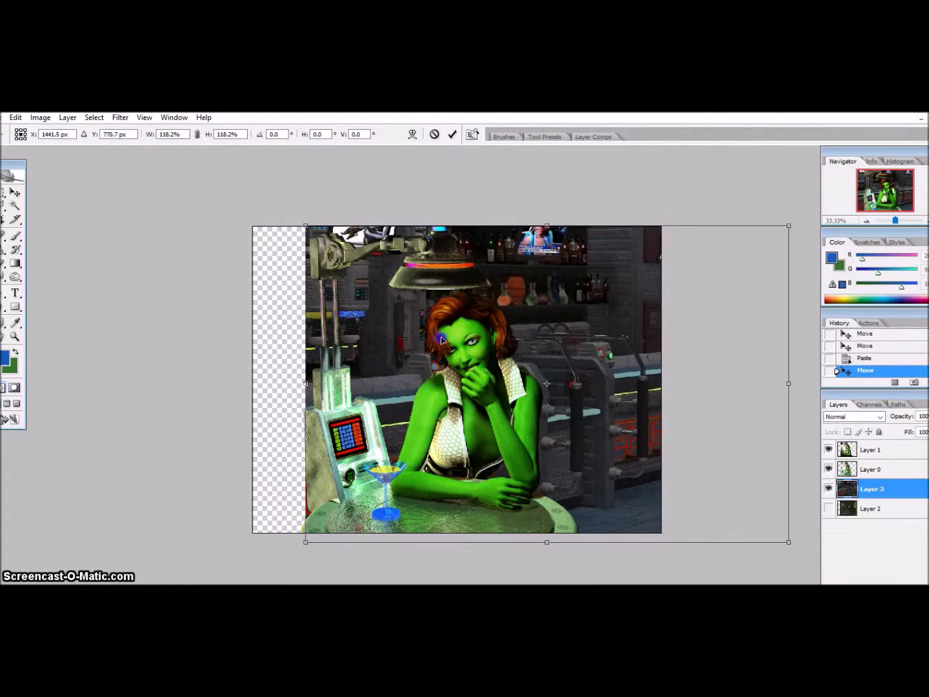
key("Return")
left_click(40, 117)
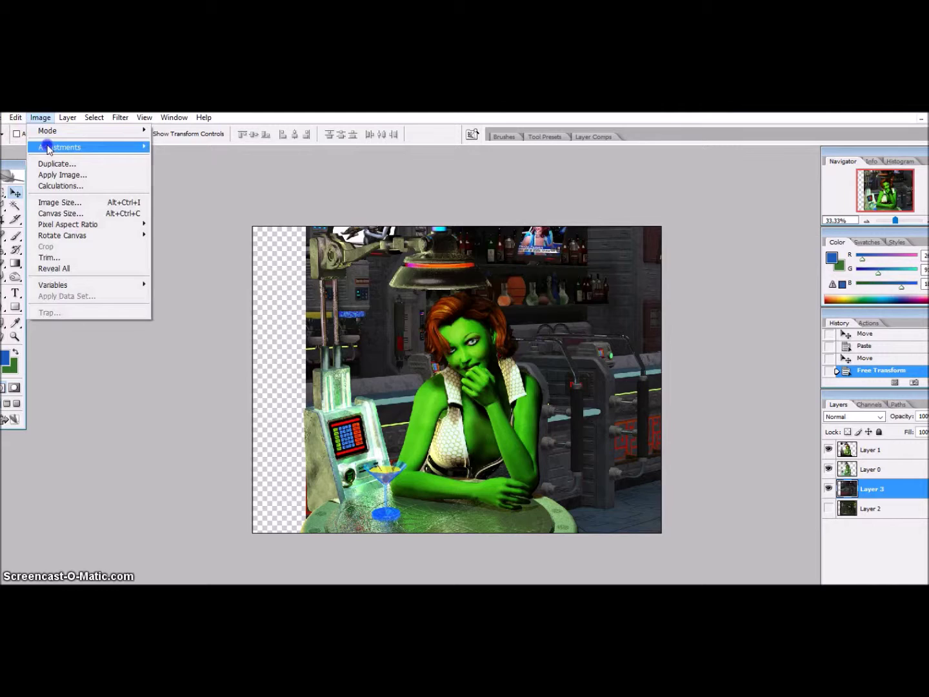
- Widen the canvas and paste the golden-spiral guide over the woman
left_click(58, 213)
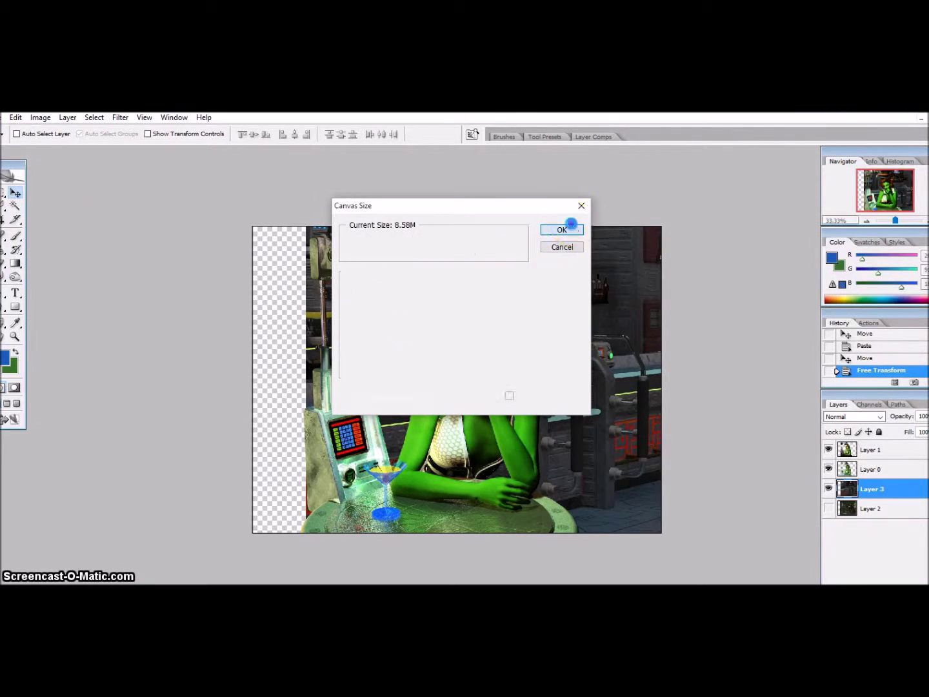
left_click(562, 230)
key("ctrl+v")
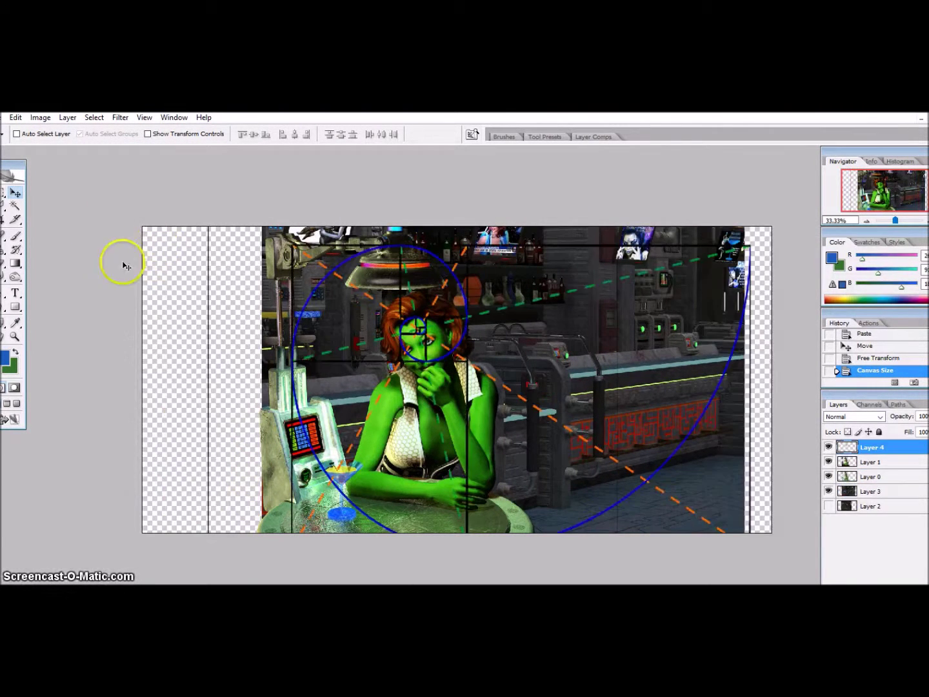
mouse_move(351, 346)
left_mouse_down()
mouse_move(354, 359)
mouse_move(351, 341)
left_mouse_up()
- Scale the spiral guide to 89% around her face, apply it, then hide Layer 4
left_click(15, 117)
left_click(199, 349)
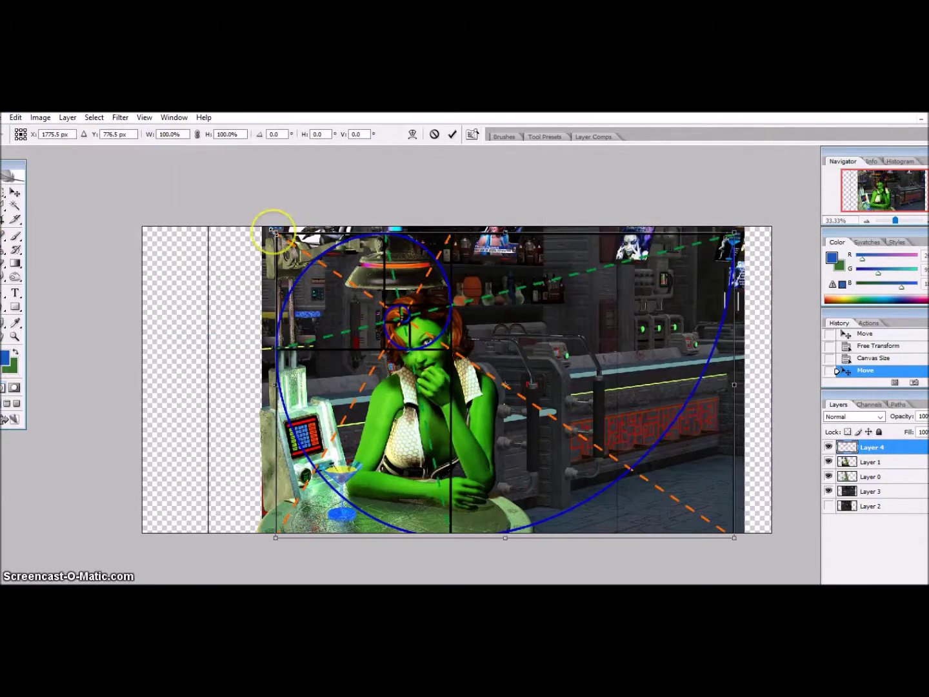
left_click_drag(270, 229, 307, 251)
left_click_drag(739, 311, 733, 253)
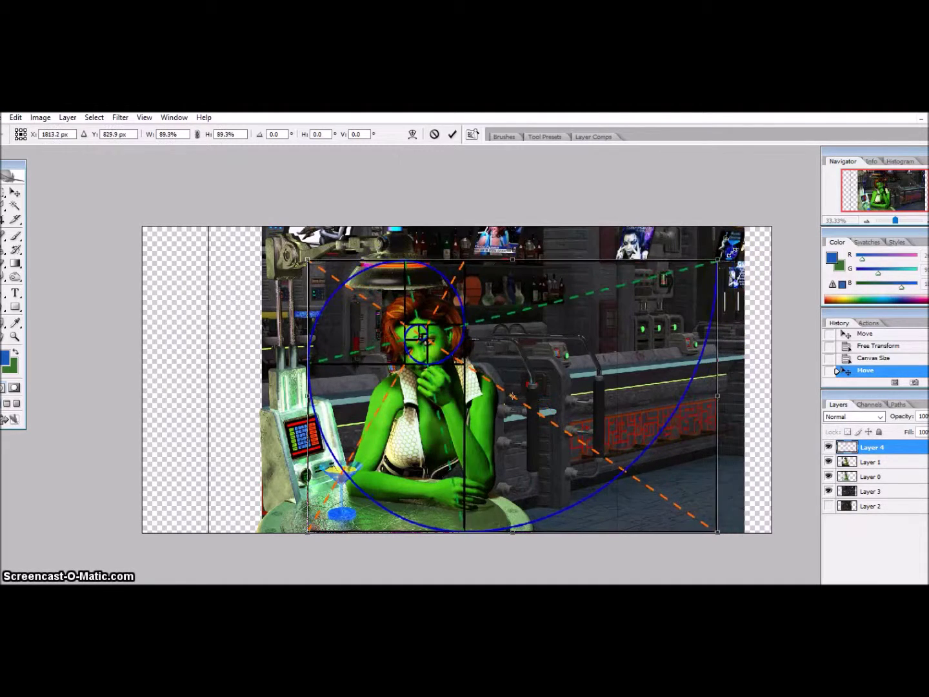
left_click_drag(581, 361, 562, 362)
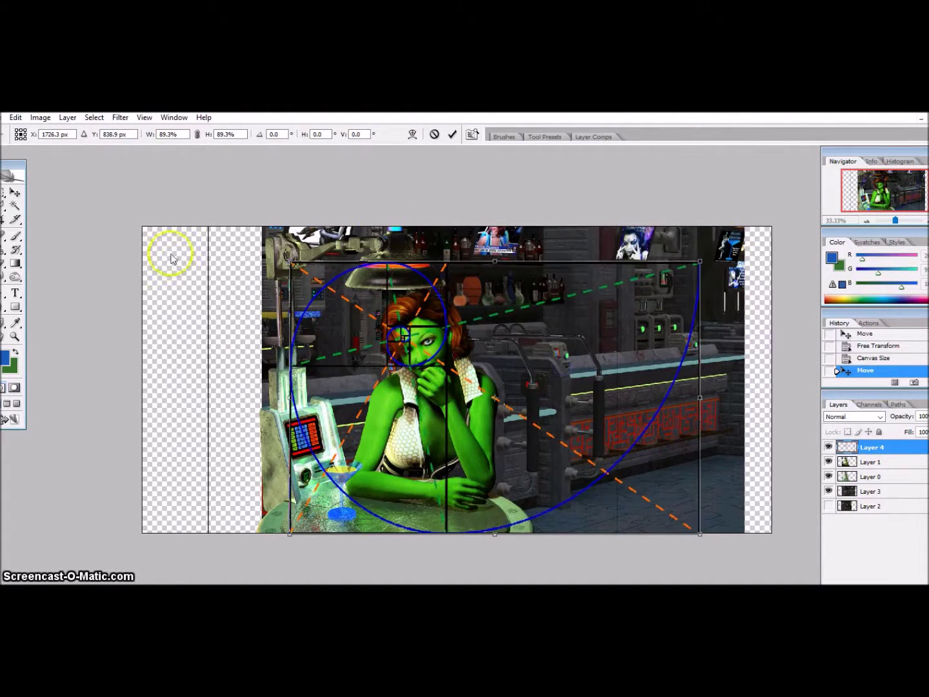
key("m")
left_click(436, 303)
left_click(828, 447)
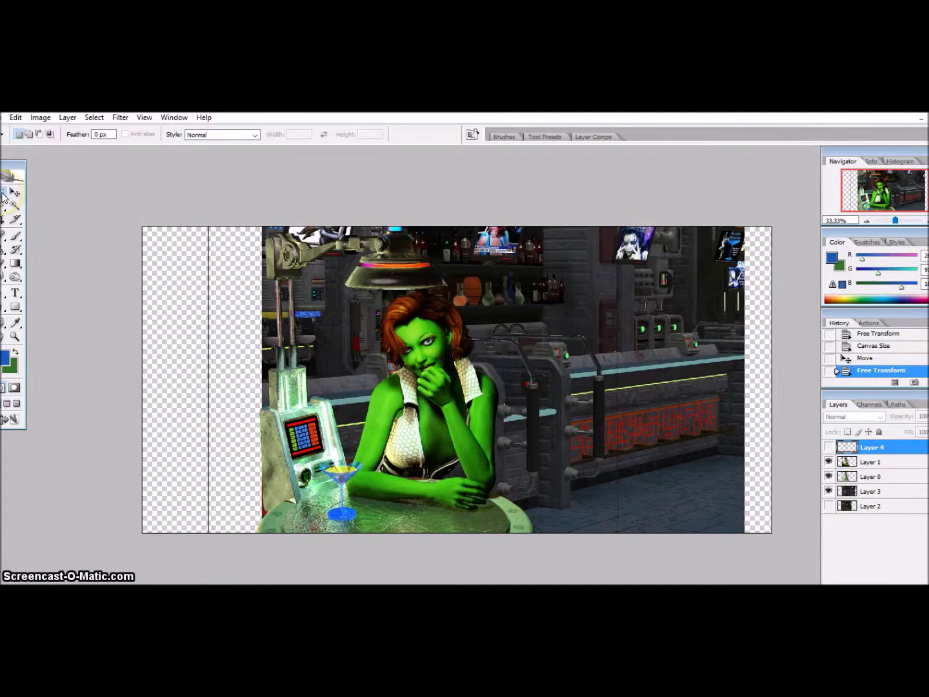
- Open the HallieBar01e render from the alien ladies > !orions folder
left_click(5, 117)
left_click(20, 143)
left_click(340, 186)
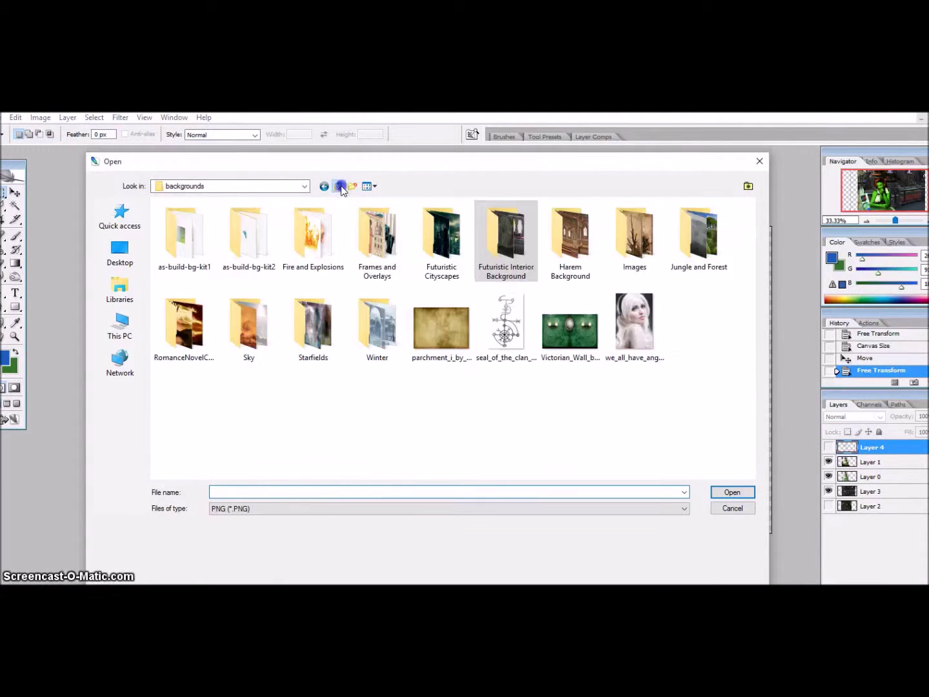
left_click(342, 189)
double_click(439, 233)
double_click(317, 333)
scroll(334, 358, "down", 5)
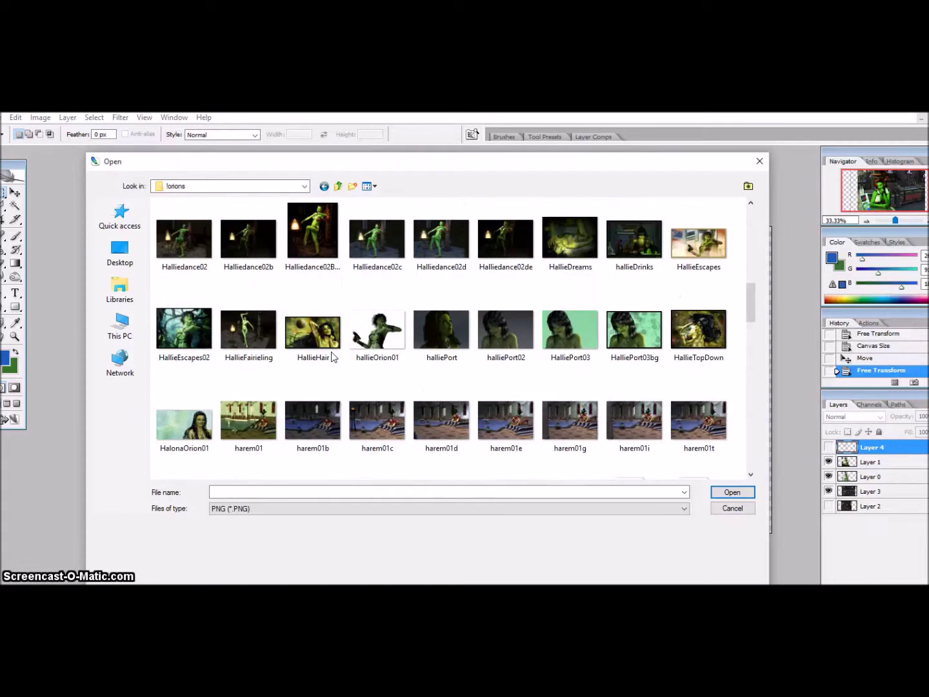
scroll(333, 358, "up", 2)
left_click(510, 298)
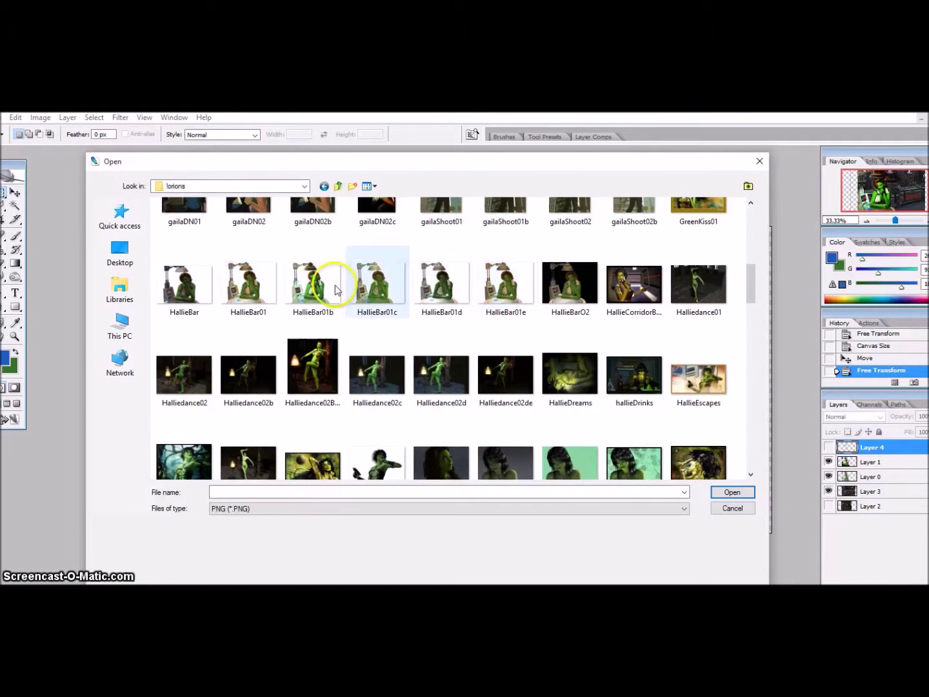
double_click(509, 290)
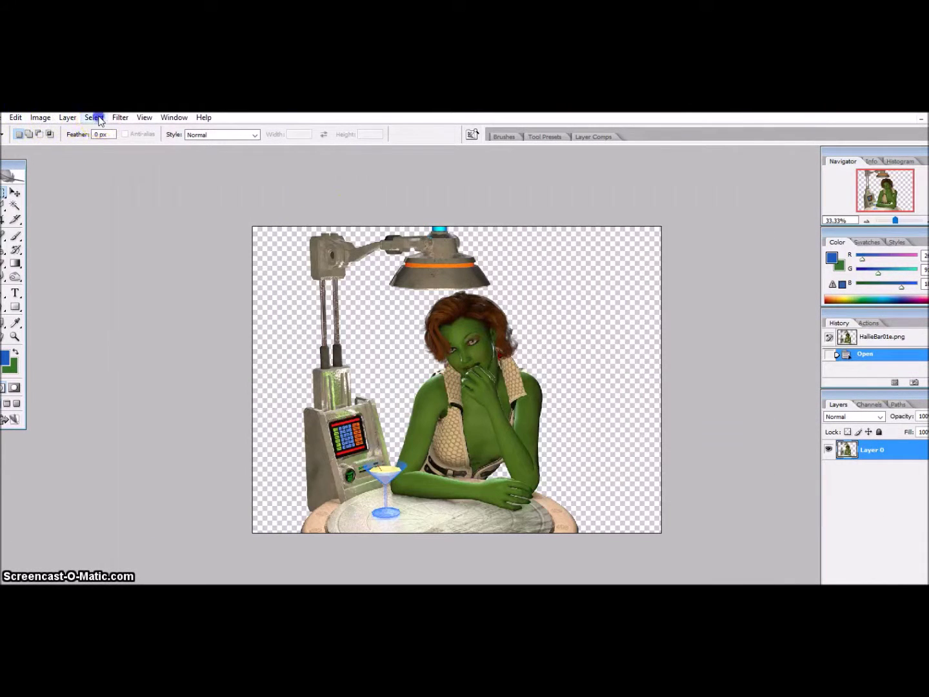
- Copy the whole render and paste it into the bar composite over the original figure
left_click(94, 118)
left_click(16, 118)
left_click(15, 119)
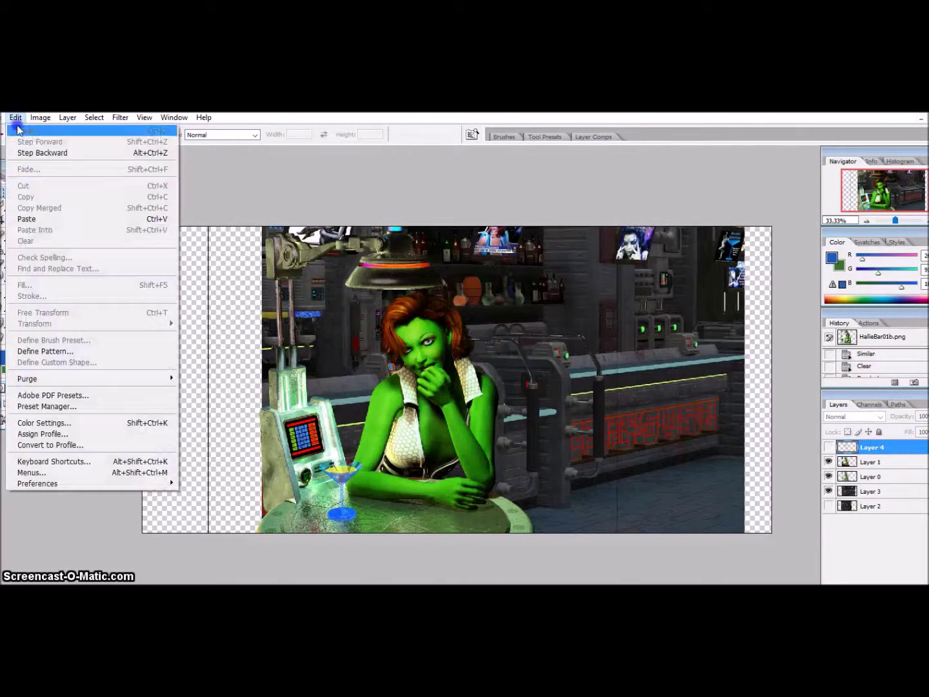
left_click(29, 219)
key("v")
left_click_drag(358, 395, 290, 390)
- Set the pasted layer to Multiply and nudge it into exact alignment on the woman's face
left_click(853, 416)
left_click(845, 176)
key("z")
left_click_drag(207, 288, 685, 467)
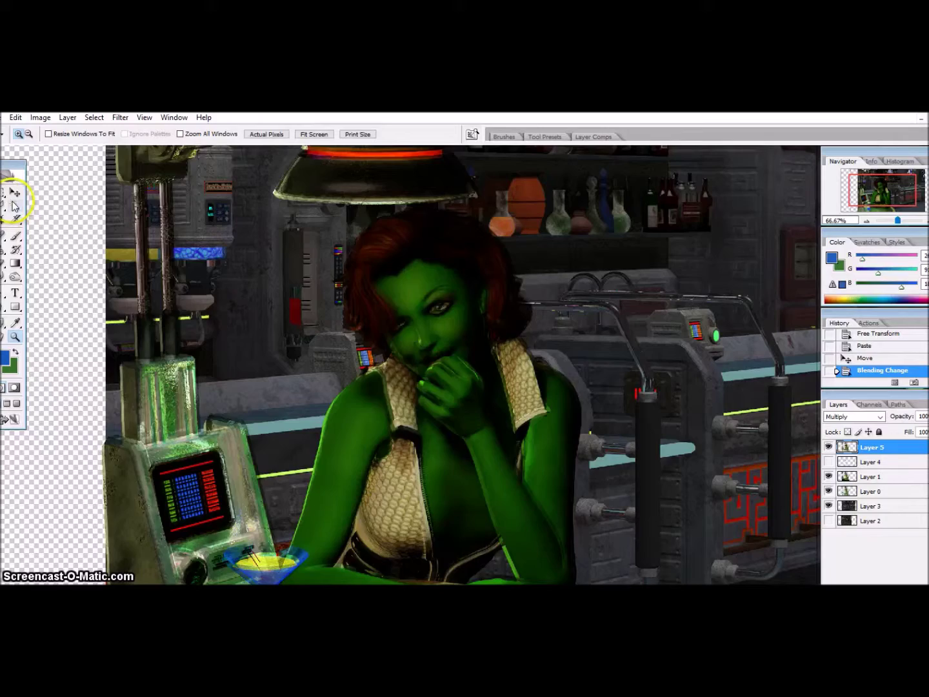
left_click(15, 193)
left_click_drag(425, 384, 416, 387)
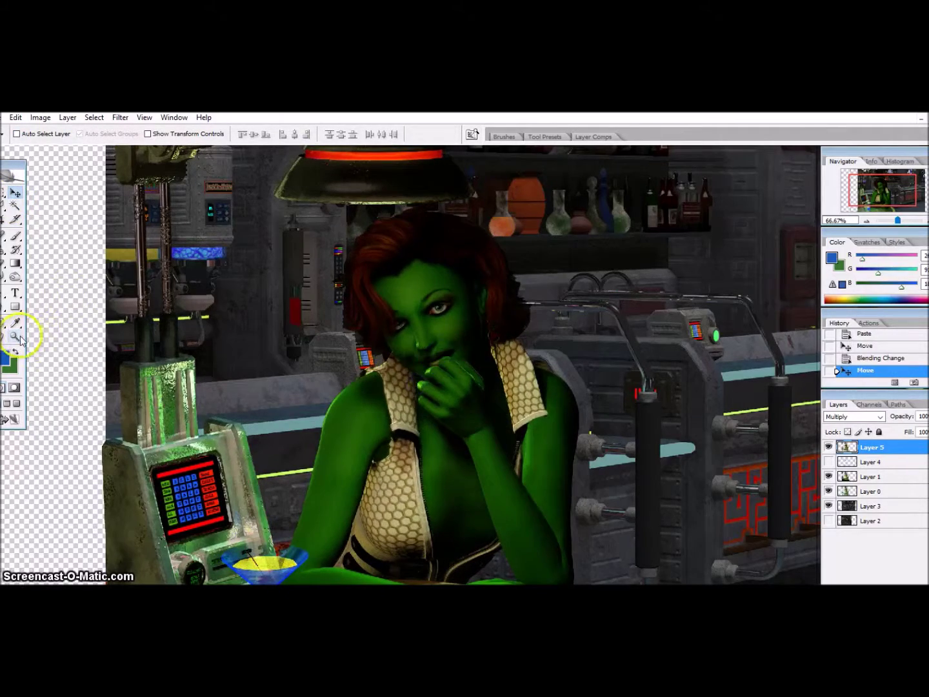
left_click(20, 338)
left_click(591, 326)
left_click(556, 387)
left_click(145, 118)
left_click(168, 218)
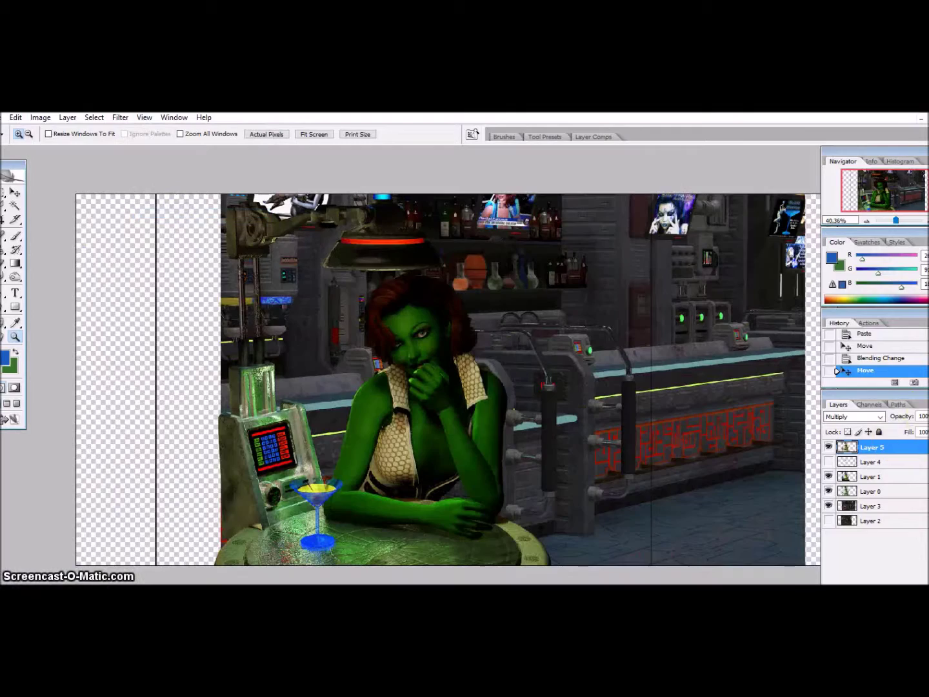
- Try Soft Light and Luminosity, settle on Overlay, then hide Layer 5 and show Layer 4
left_click(853, 416)
left_click(856, 284)
left_click(853, 417)
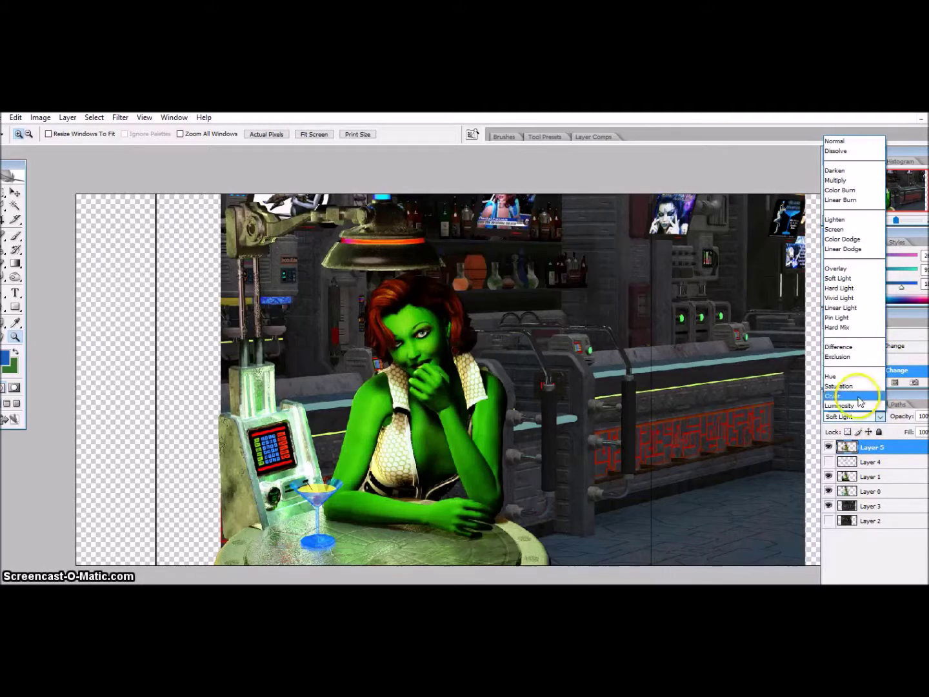
left_click(864, 415)
left_click(839, 268)
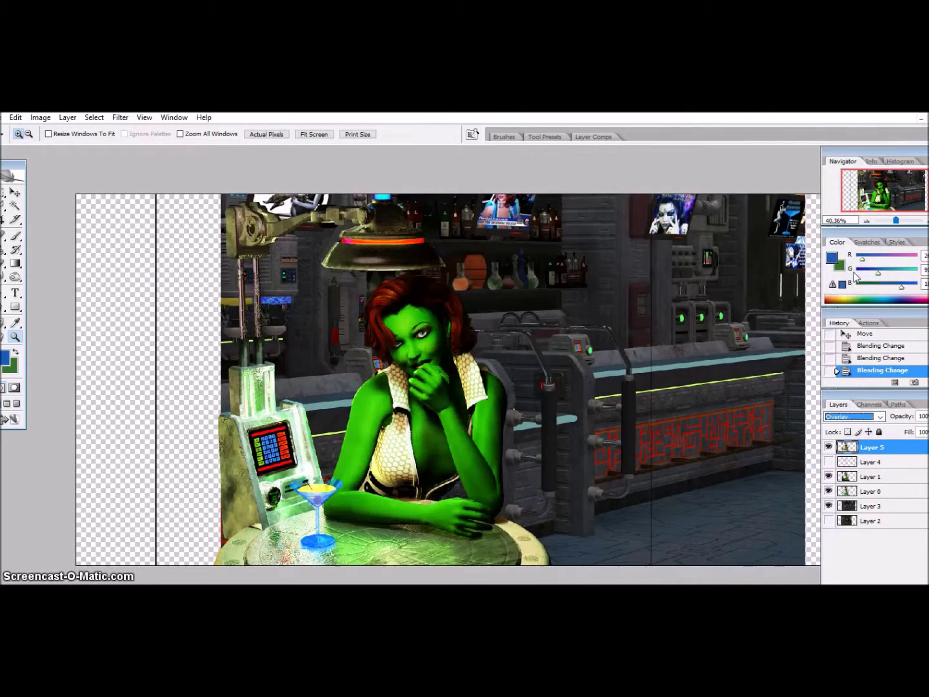
left_click(829, 448)
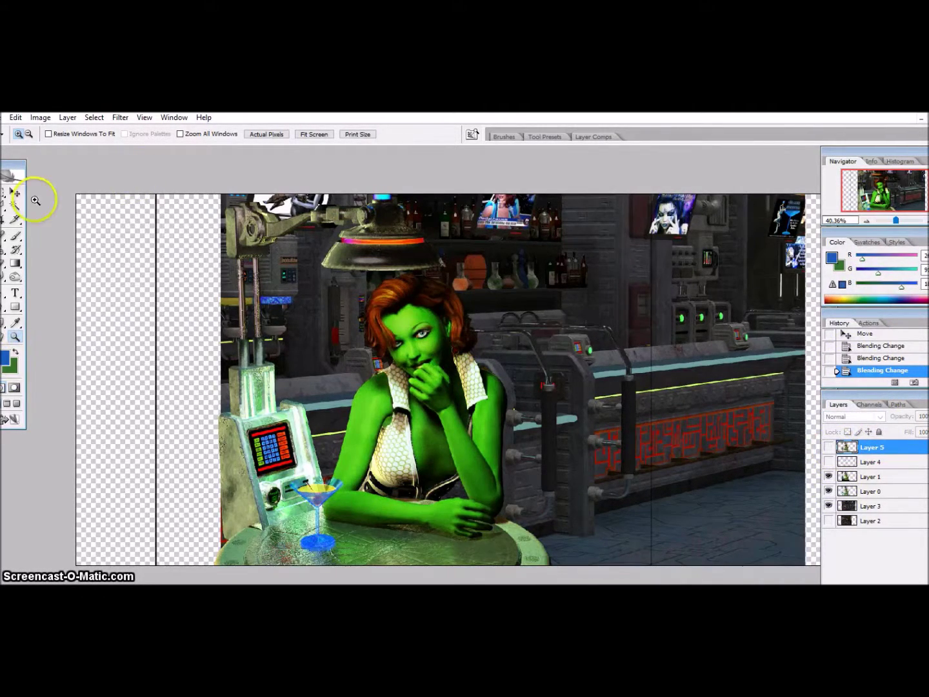
left_click(828, 461)
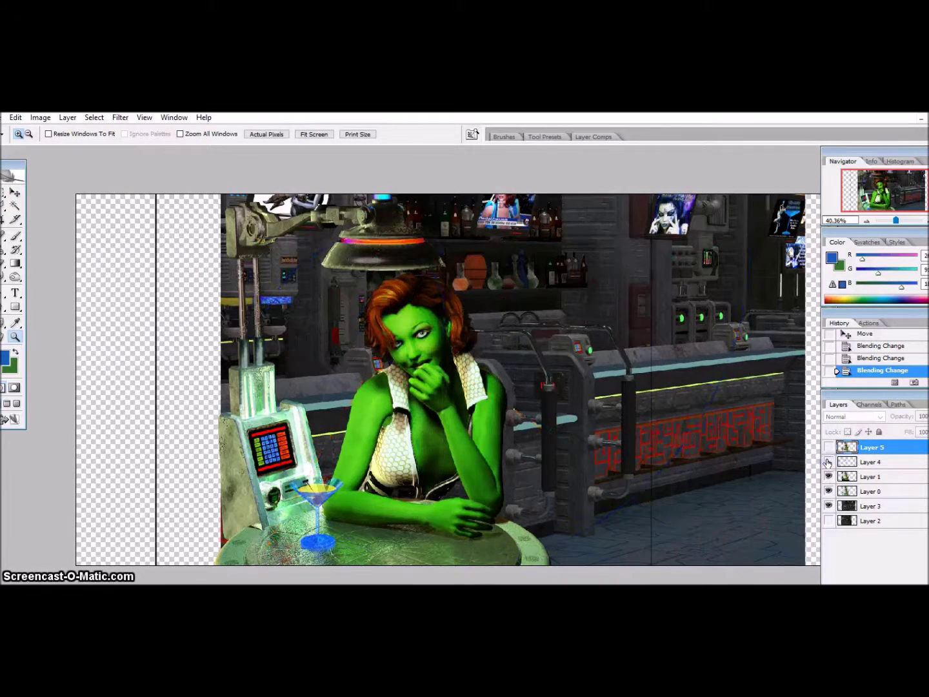
left_click(4, 194)
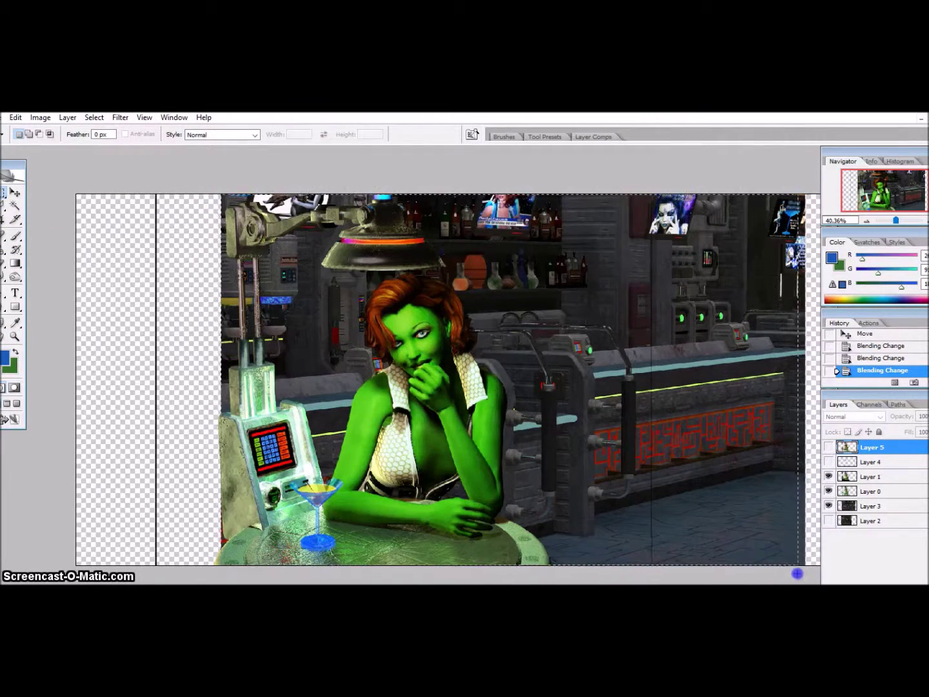
- Trim the transparent canvas margins and check the composition with the golden-spiral guide
left_click(40, 116)
left_click(46, 231)
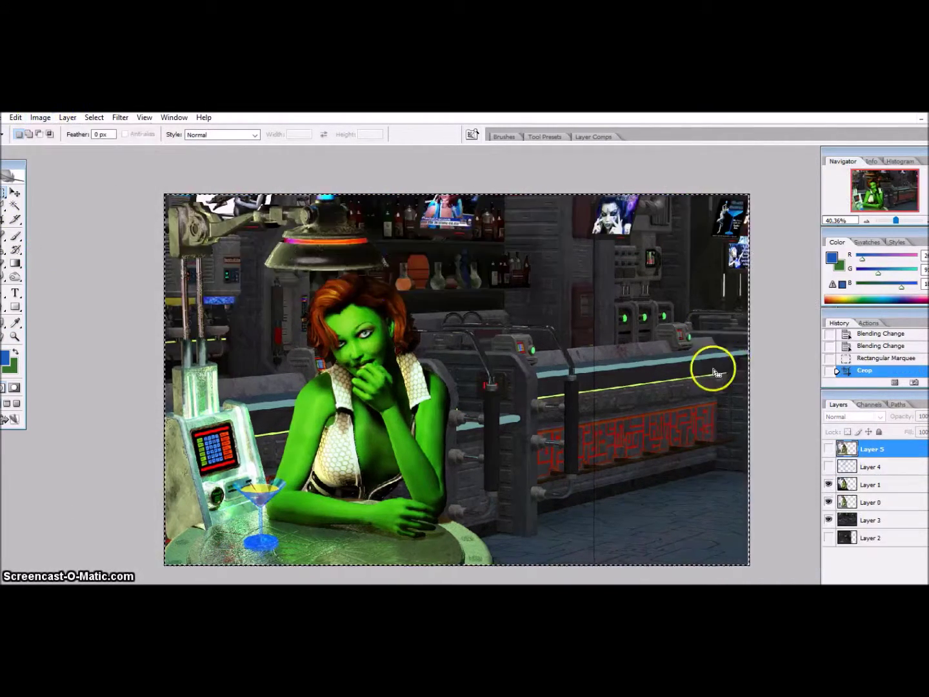
left_click(829, 467)
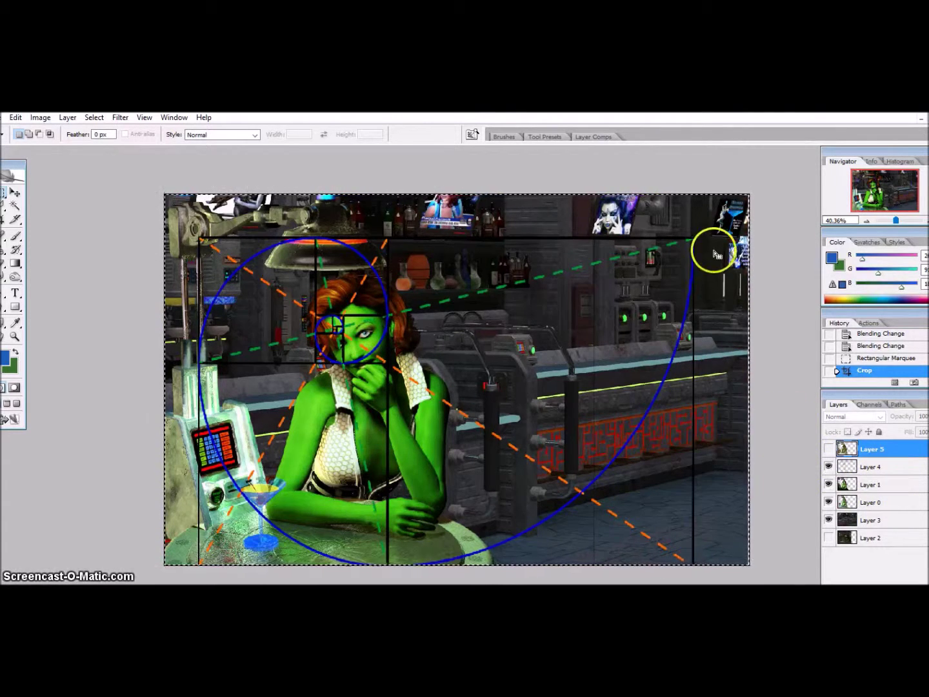
left_click(198, 241)
left_click(456, 303)
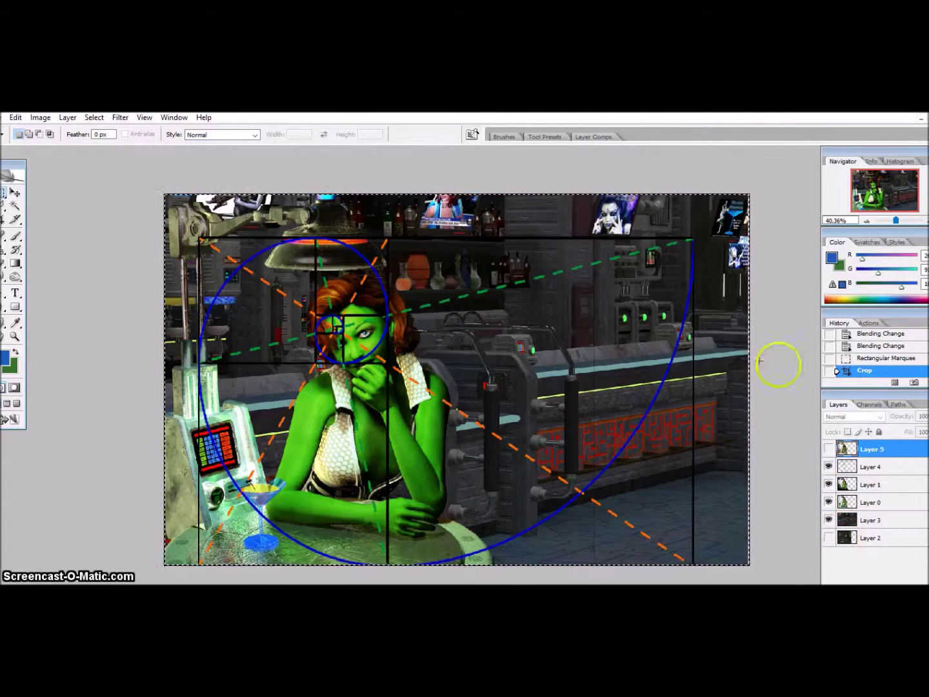
left_click(828, 467)
left_click(193, 233)
left_click(454, 303)
- Crop tighter around the woman on Layer 1 and hide the spiral guide
left_click(877, 484)
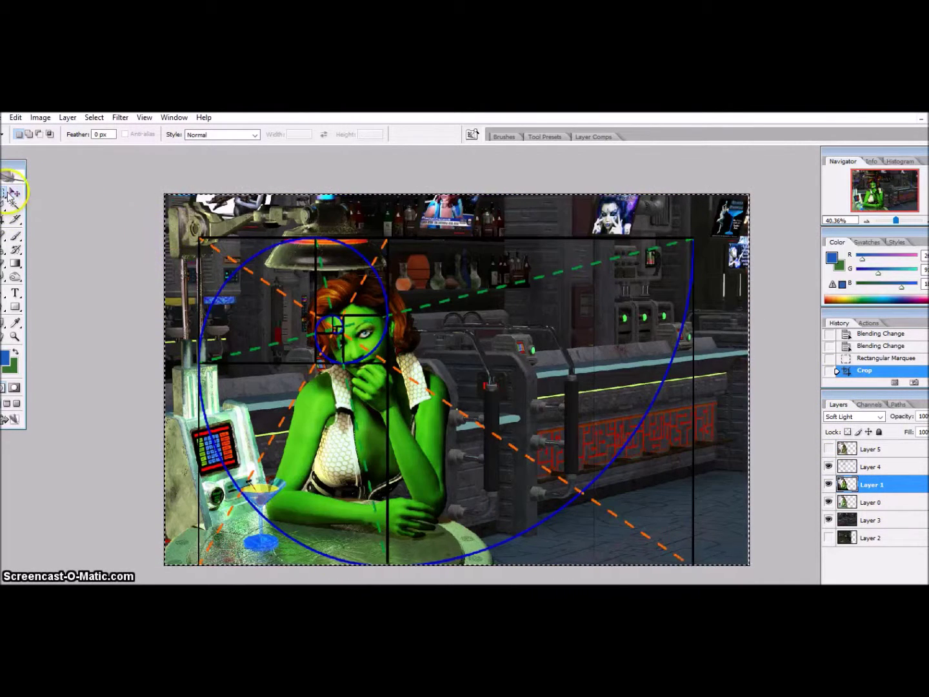
left_click_drag(724, 580, 722, 580)
left_click(40, 117)
left_click(75, 244)
left_click(828, 467)
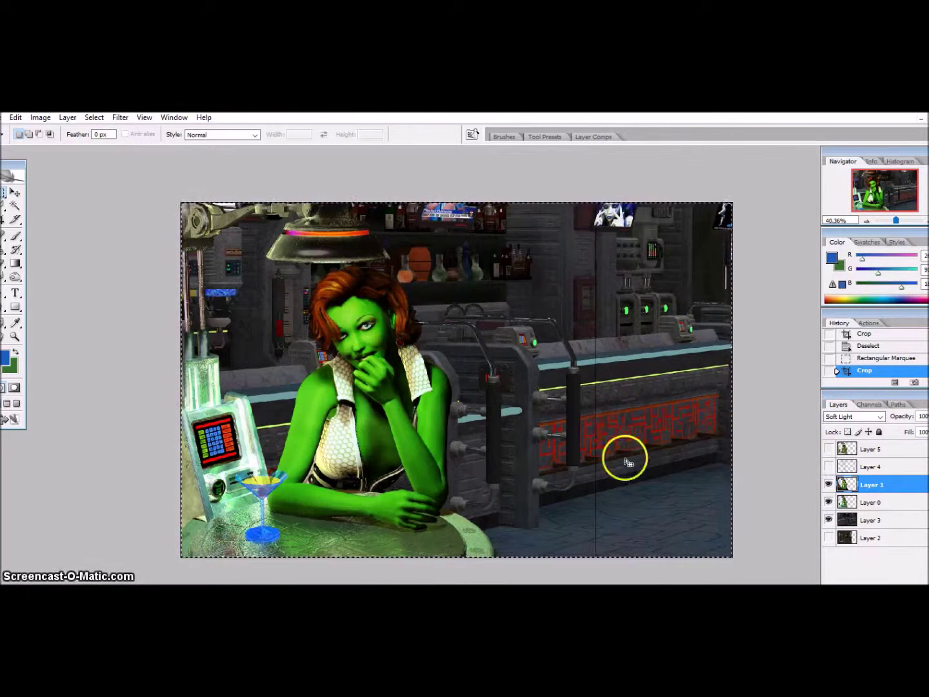
- Darken Layer 3's edges with a -100 Lens Correction vignette, then deselect
left_click(845, 524)
left_click(121, 117)
left_click(312, 273)
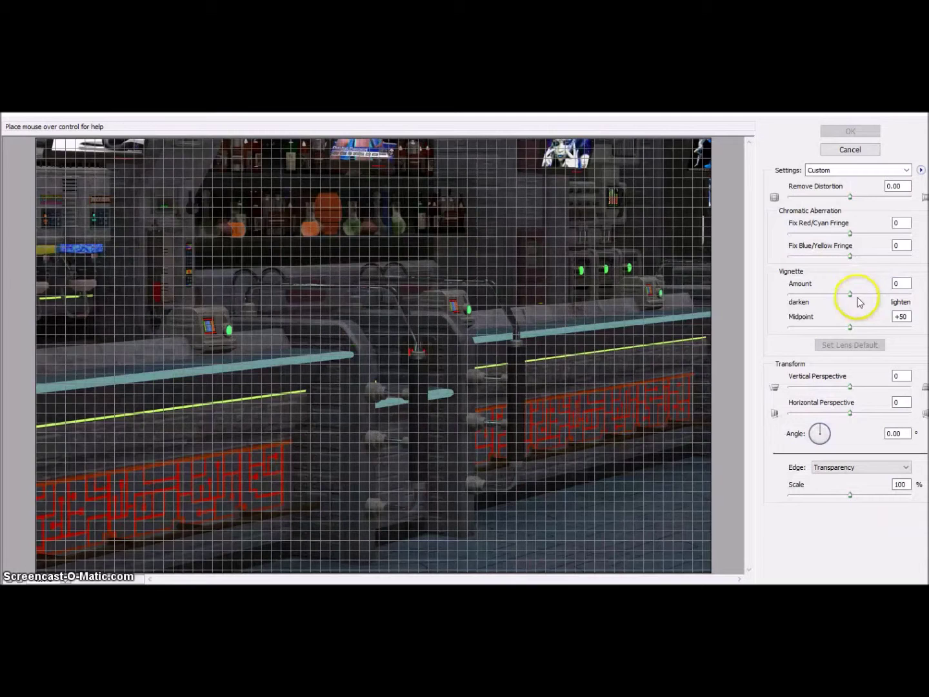
left_click_drag(850, 293, 759, 301)
left_click(851, 132)
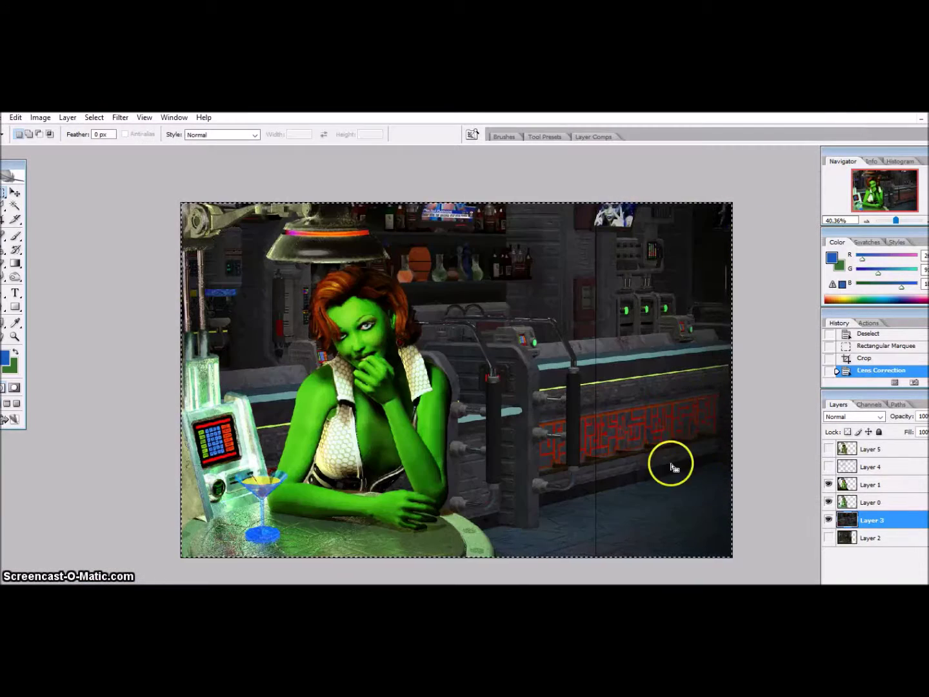
left_click(596, 204)
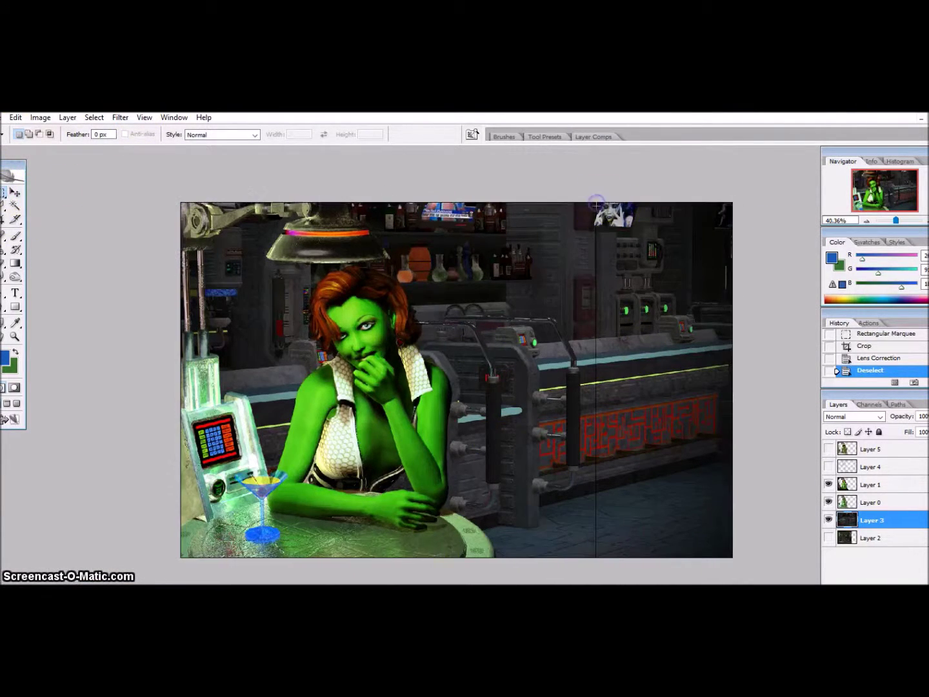
- Recrop the image to a narrower frame around the woman
left_click(40, 118)
left_click(45, 246)
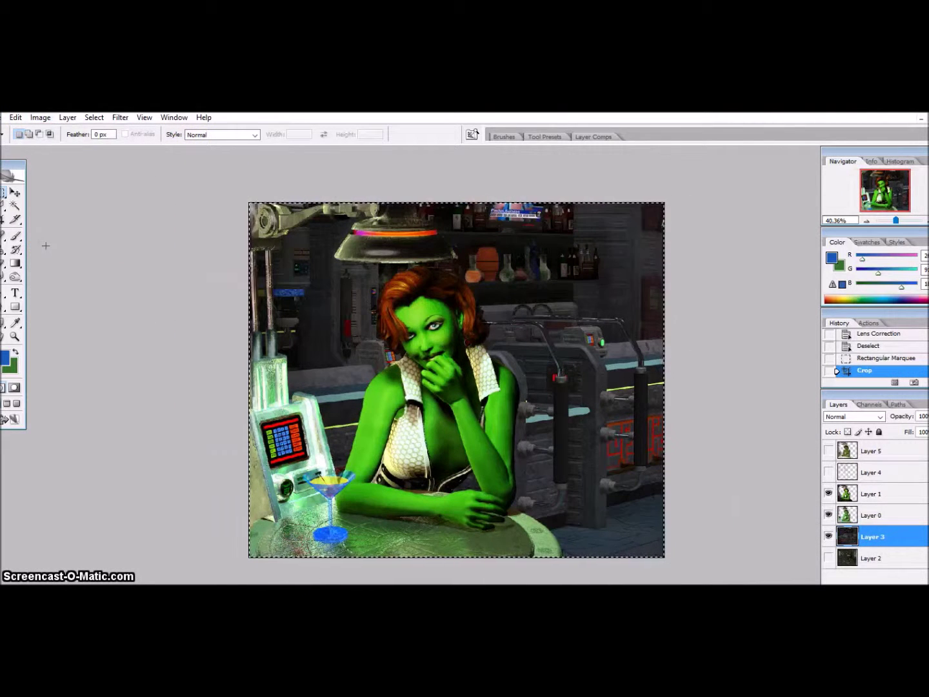
left_click(249, 202)
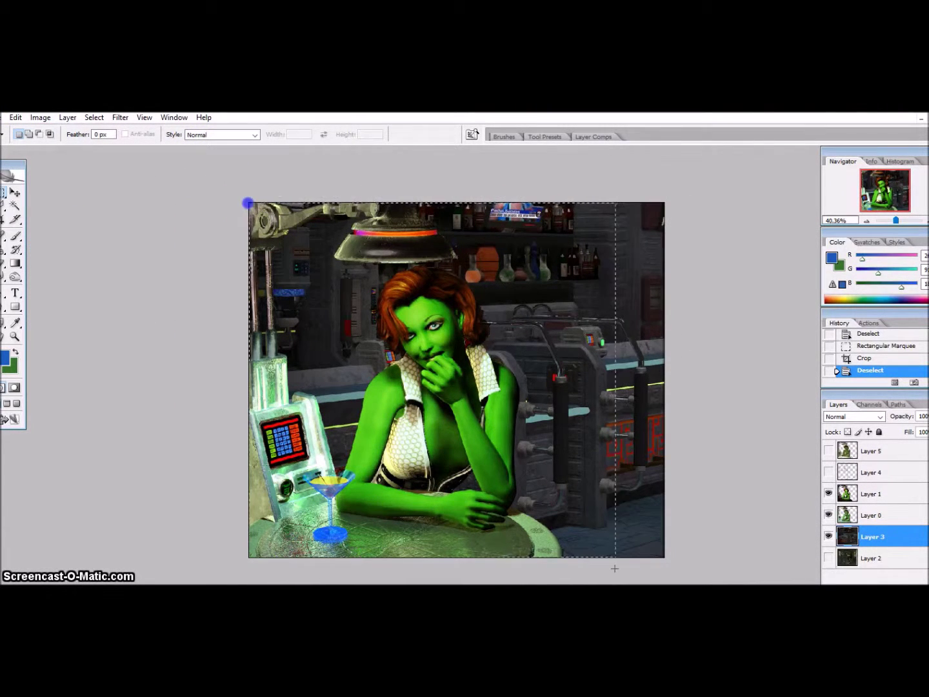
- Vignette a selected area again with Lens Correction, then open the saved actions list
left_click_drag(352, 244, 524, 351)
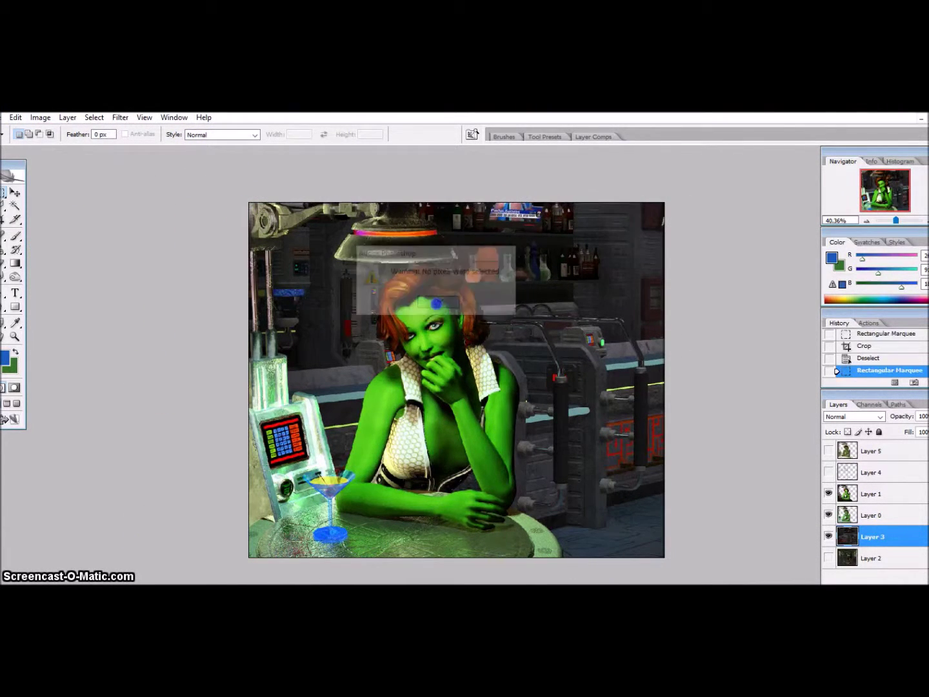
left_click(120, 119)
mouse_move(132, 240)
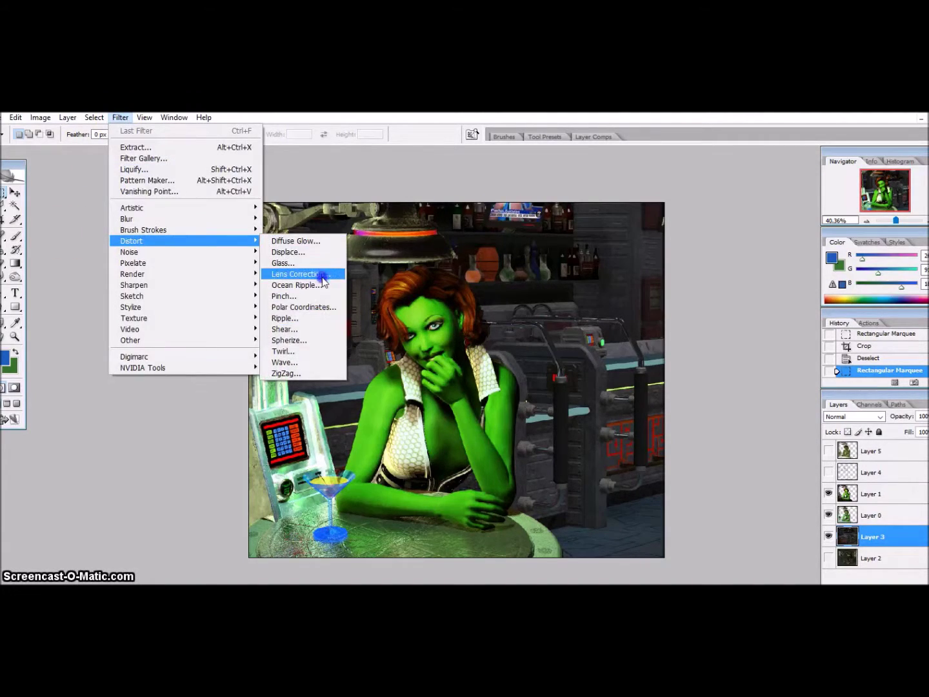
left_click(297, 274)
left_click_drag(842, 303, 772, 298)
left_click(849, 131)
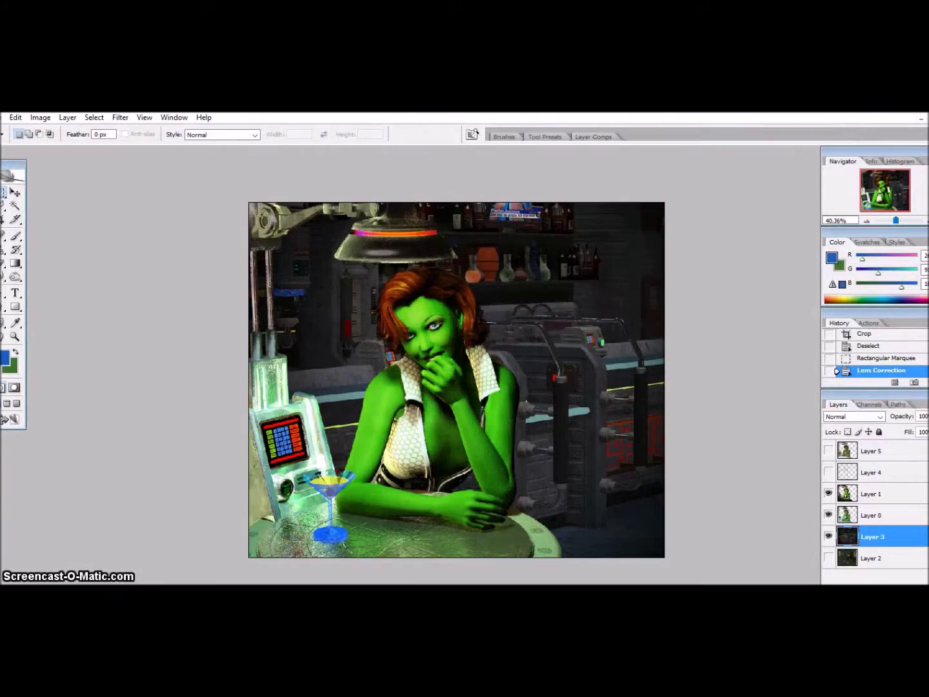
left_click(868, 322)
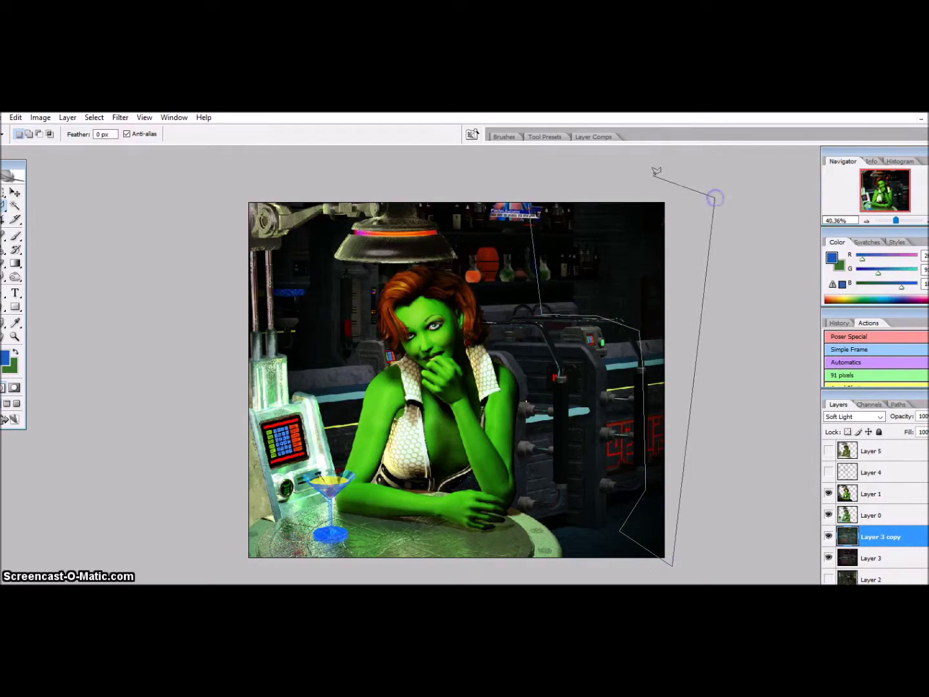
- Feather the selection and apply a Gaussian blur to it
left_click(114, 201)
left_click(518, 277)
left_click(120, 117)
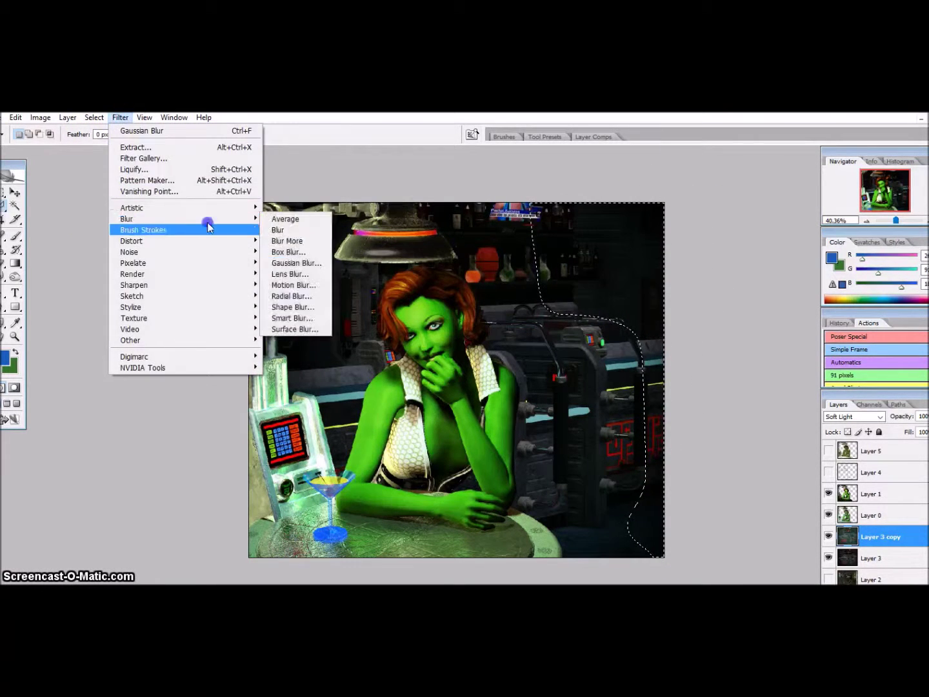
left_click(290, 262)
key("Return")
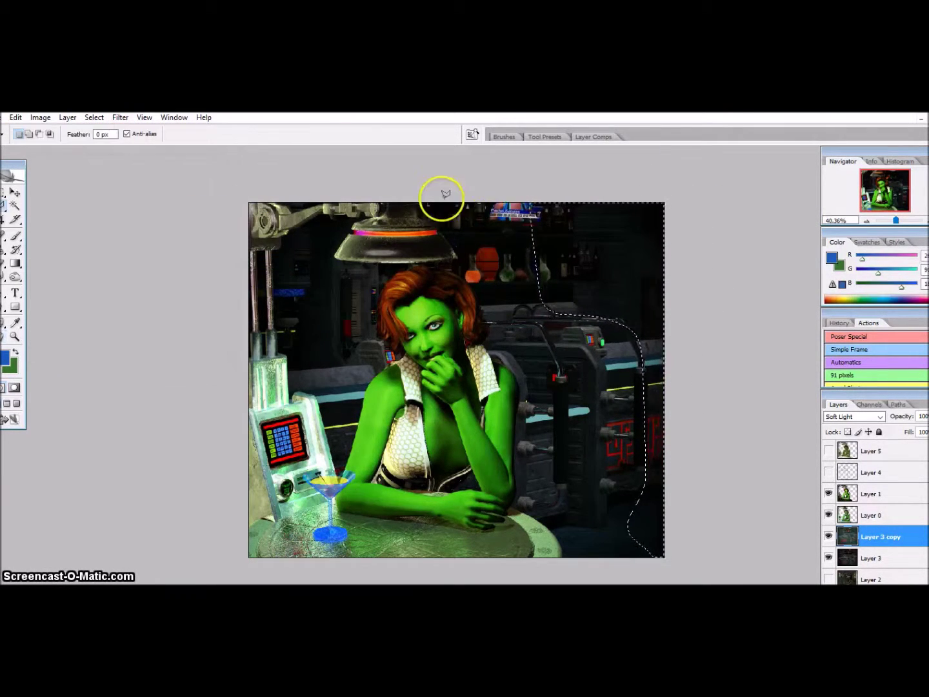
- Select around the background, feather it, then drop the selection
left_click(688, 567)
left_click(94, 118)
left_click(109, 235)
left_click(519, 277)
left_click(119, 117)
left_click(96, 141)
left_click(120, 118)
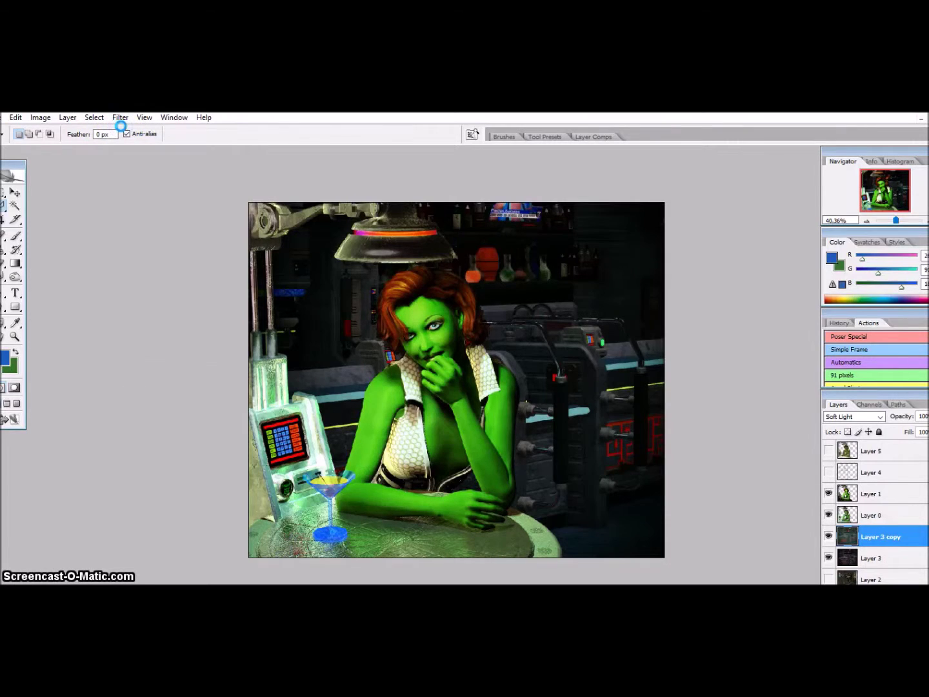
- Remove the unused Layer 2 and empty Layer 4, then select hidden Layer 5
left_click(872, 497)
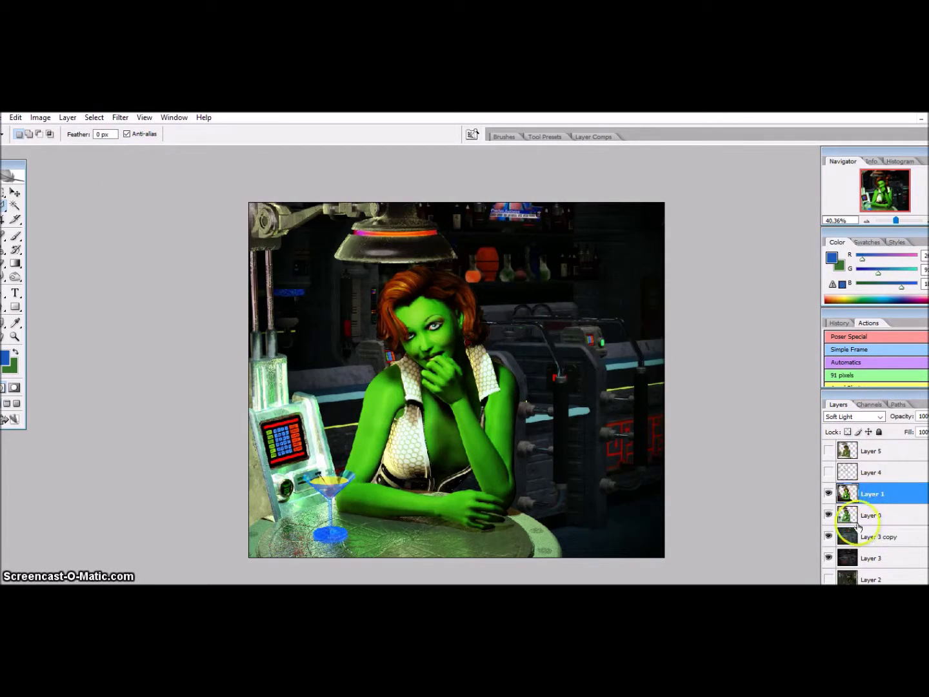
left_click(881, 579)
key("Delete")
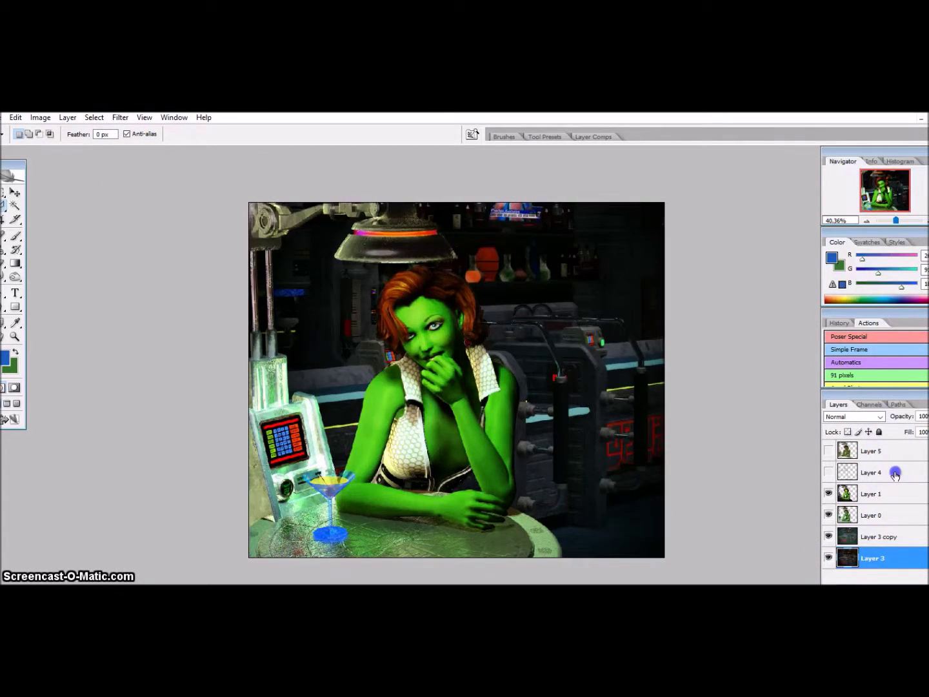
left_click(895, 474)
key("Delete")
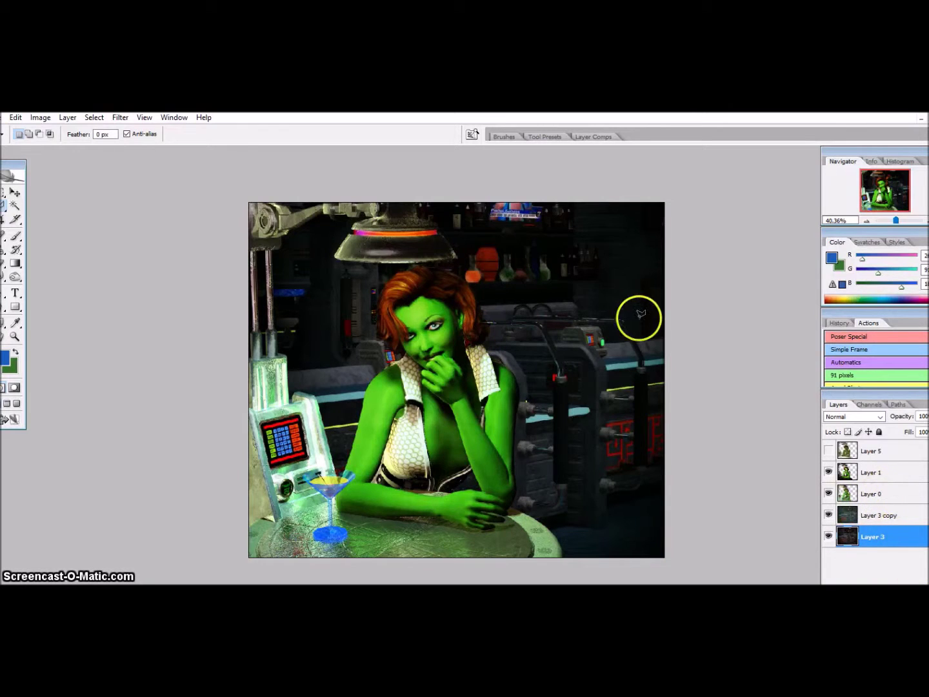
left_click(889, 455)
- Delete Layer 5, add a new layer, and pick a pale foreground colour
key("Delete")
key("ctrl+shift+n")
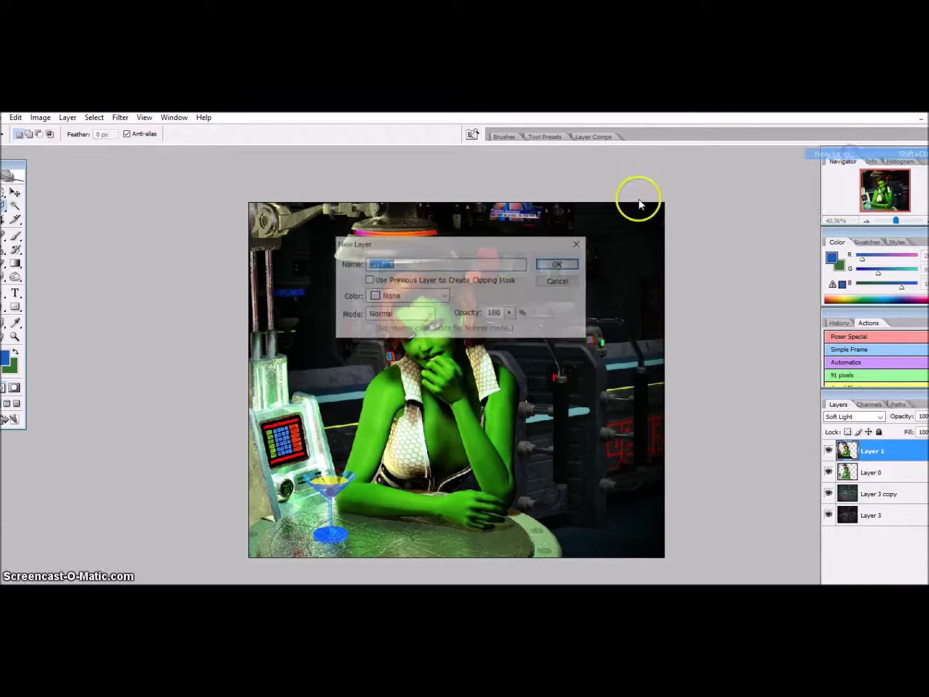
key("Return")
left_click(5, 358)
left_click(135, 406)
left_click(379, 386)
- Stamp light rays beneath the lamp with a 755 px streaky brush
key("b")
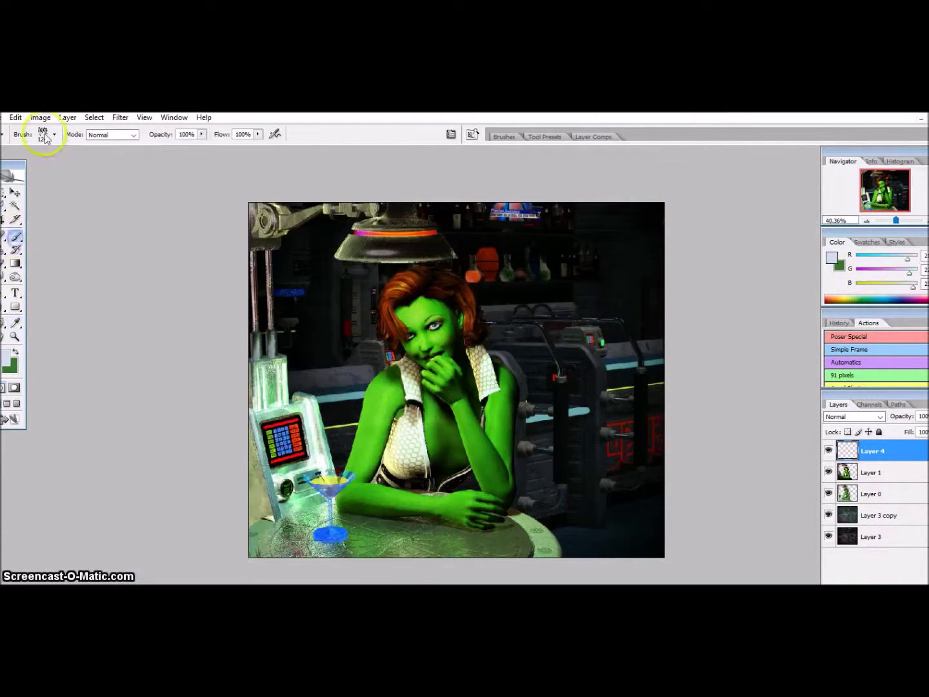
left_click(46, 137)
left_click_drag(111, 253, 111, 260)
left_click(102, 169)
left_click(371, 322)
- Widen the rays toward the left and rotate them about 11 degrees
left_click(15, 118)
left_click(43, 312)
left_click_drag(284, 336, 252, 337)
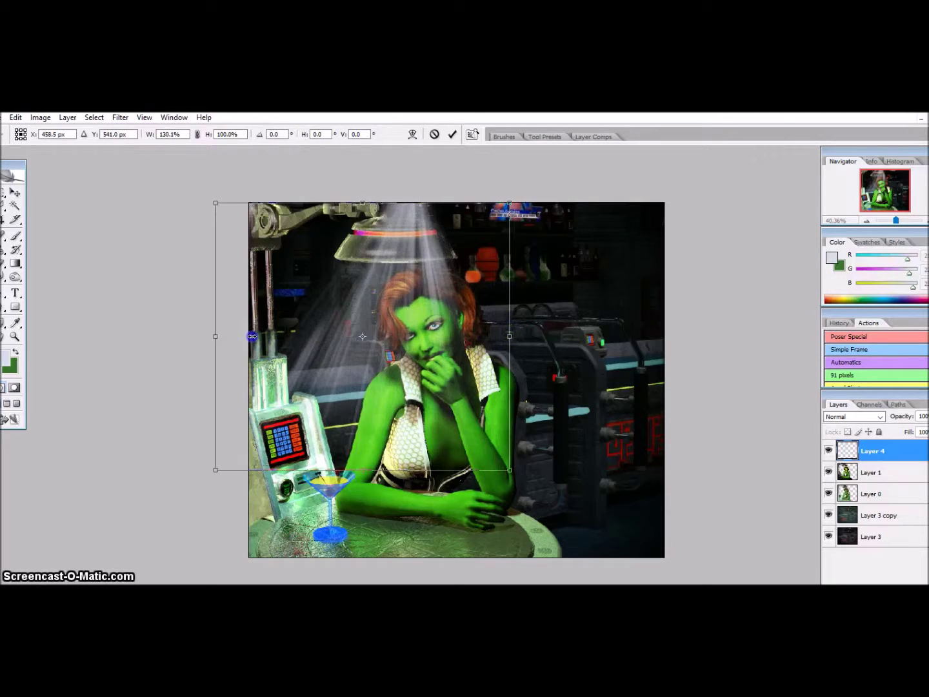
key("Return")
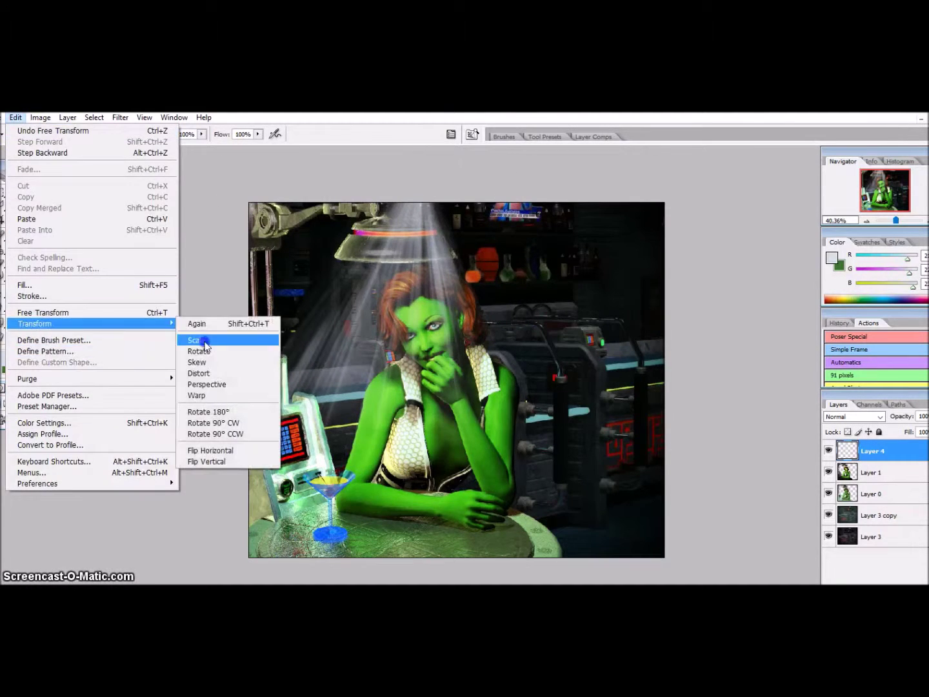
left_click(232, 344)
left_click_drag(213, 200, 214, 203)
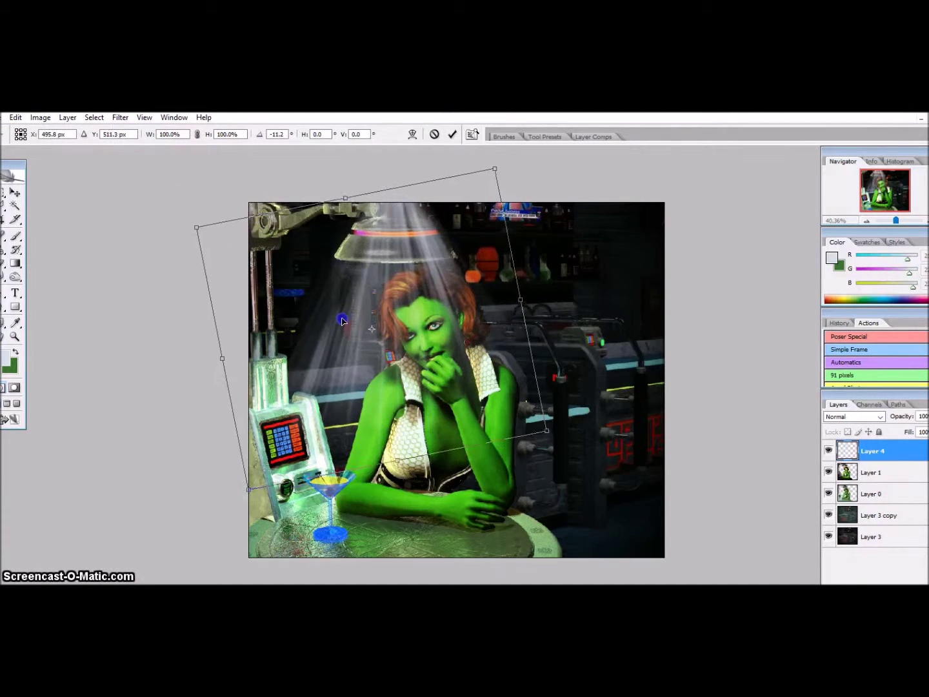
key("Return")
- Erase the rays covering the lamp shade with a feathered lasso selection, then blur them
key("l")
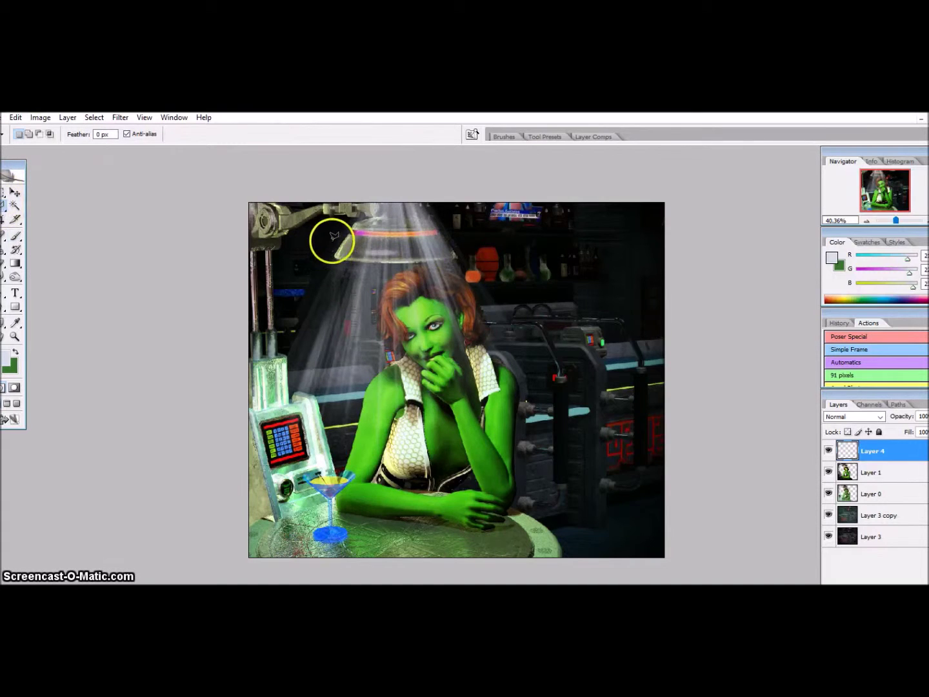
double_click(491, 187)
left_click(95, 118)
left_click(105, 239)
left_click(516, 277)
left_click(16, 118)
left_click(32, 239)
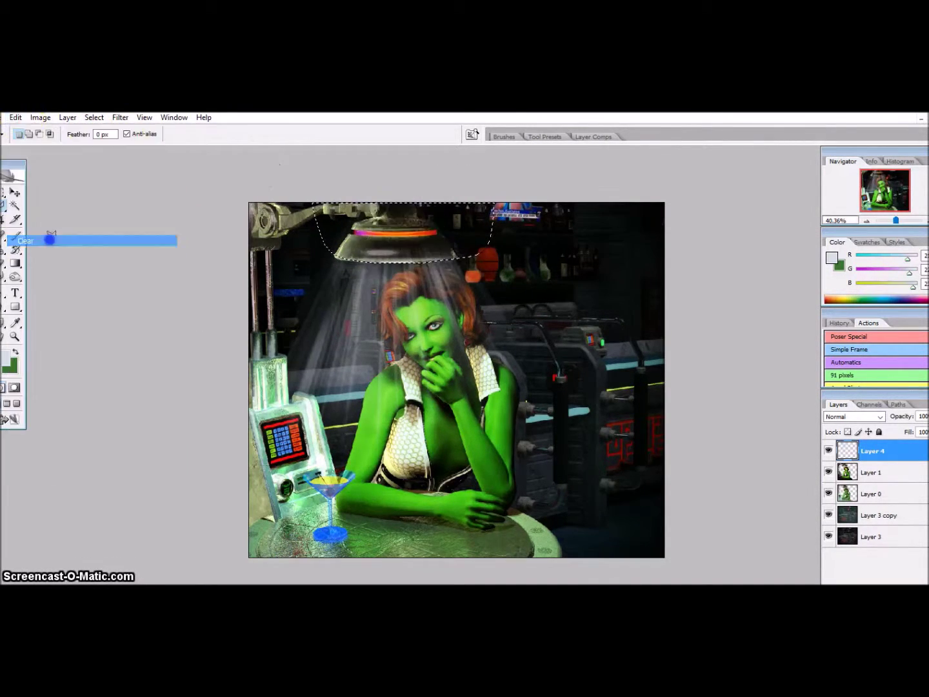
left_click(120, 118)
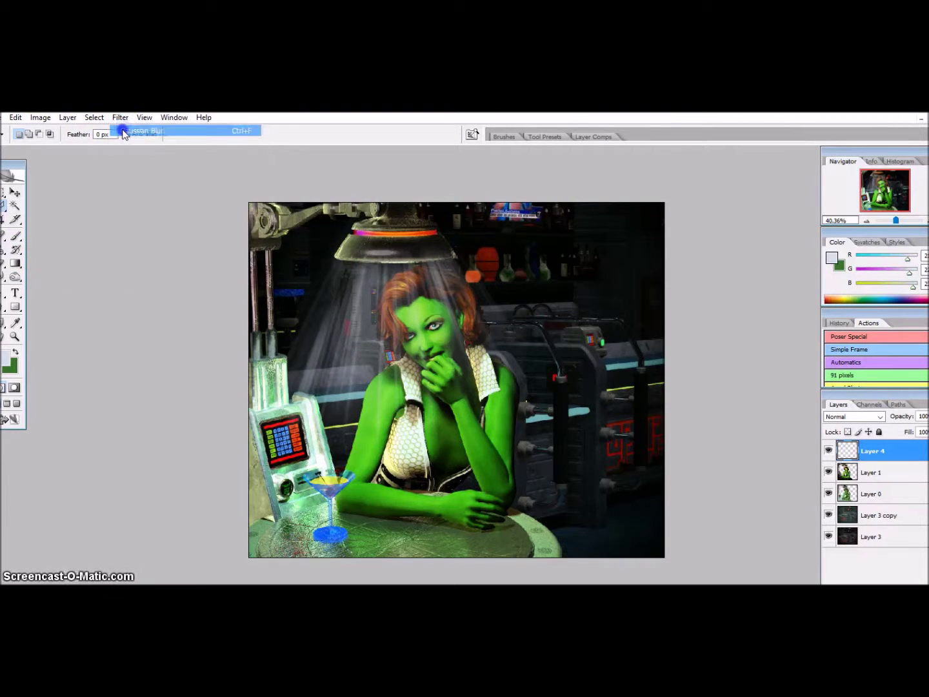
- Lower the rays layer to 62% opacity and stretch it to about 130% height
left_click(854, 416)
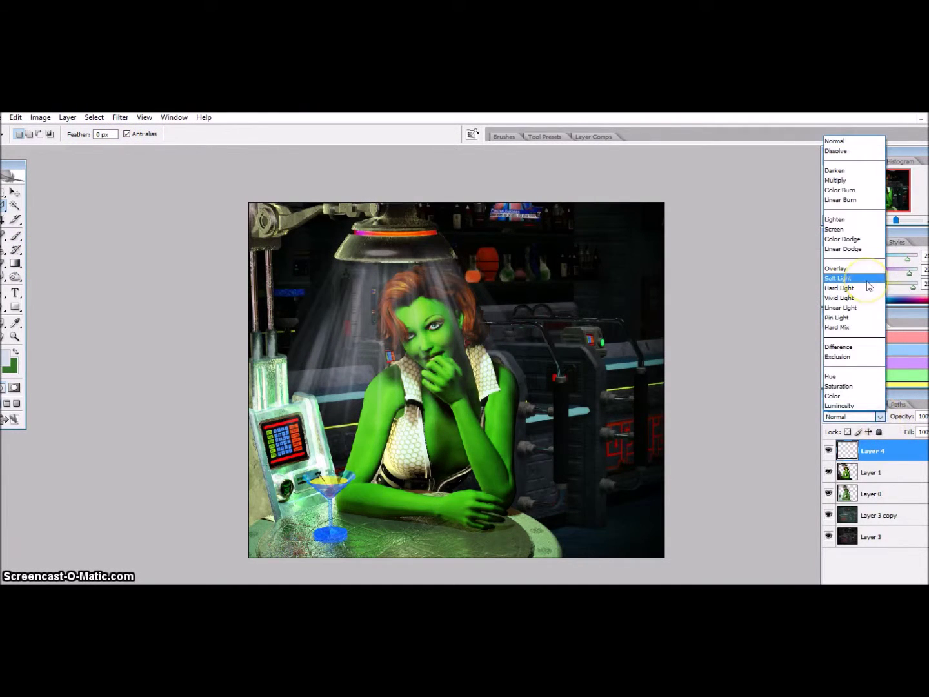
left_click_drag(927, 417, 920, 430)
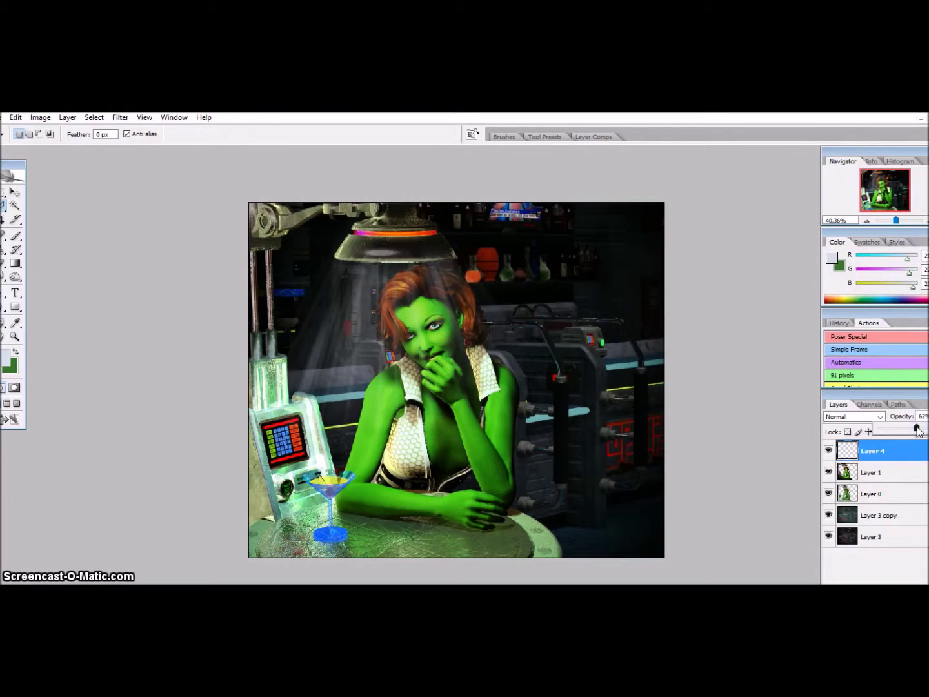
left_click(16, 118)
left_click(207, 338)
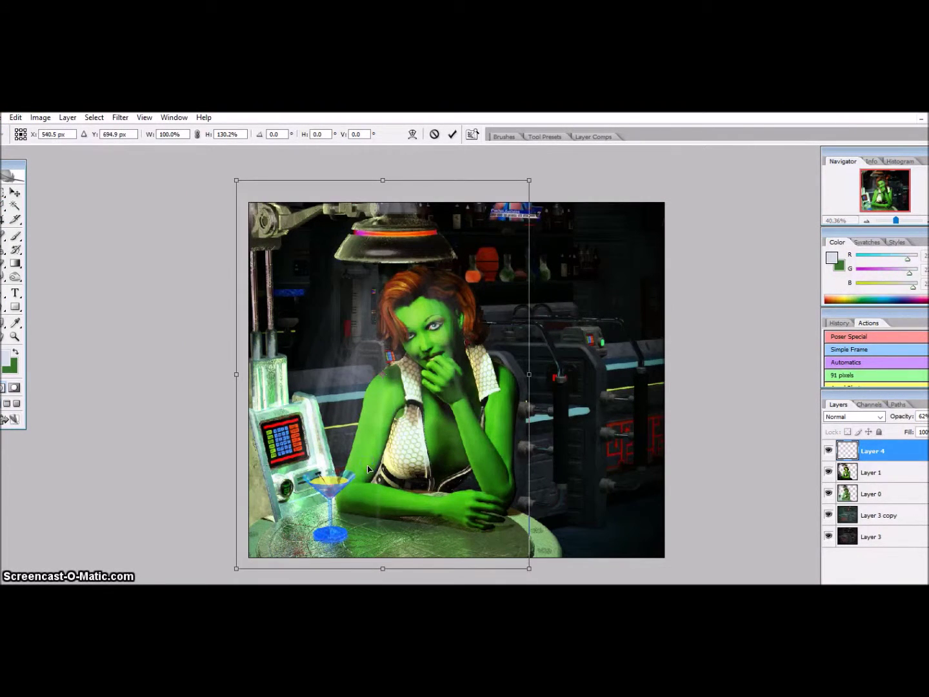
left_click(5, 283)
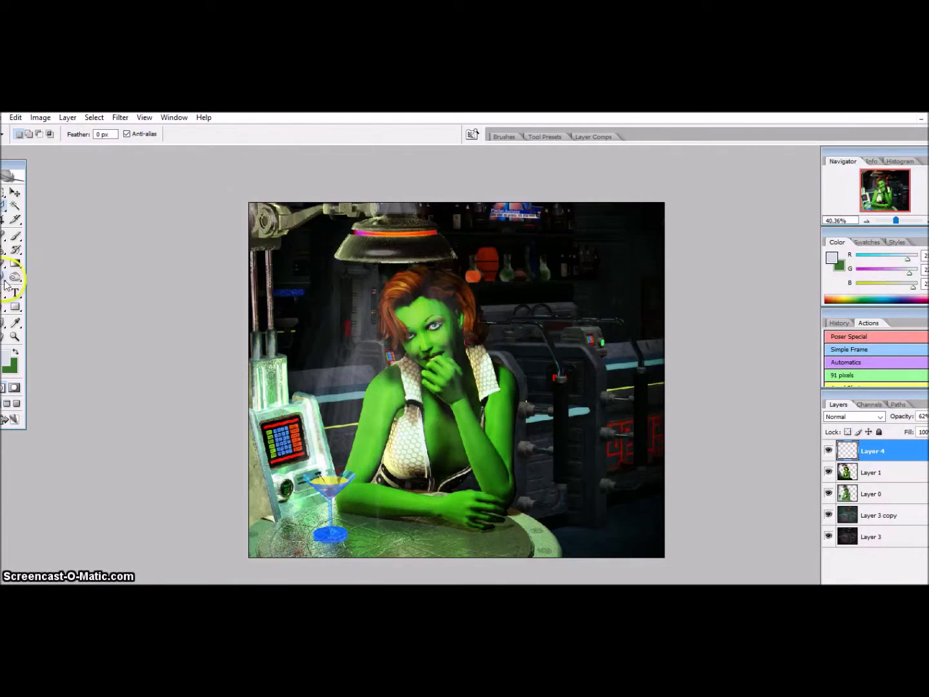
- Zoom in on the woman on Layer 0 and set a 37 px brush
left_click(891, 494)
left_click(15, 337)
left_click(393, 404)
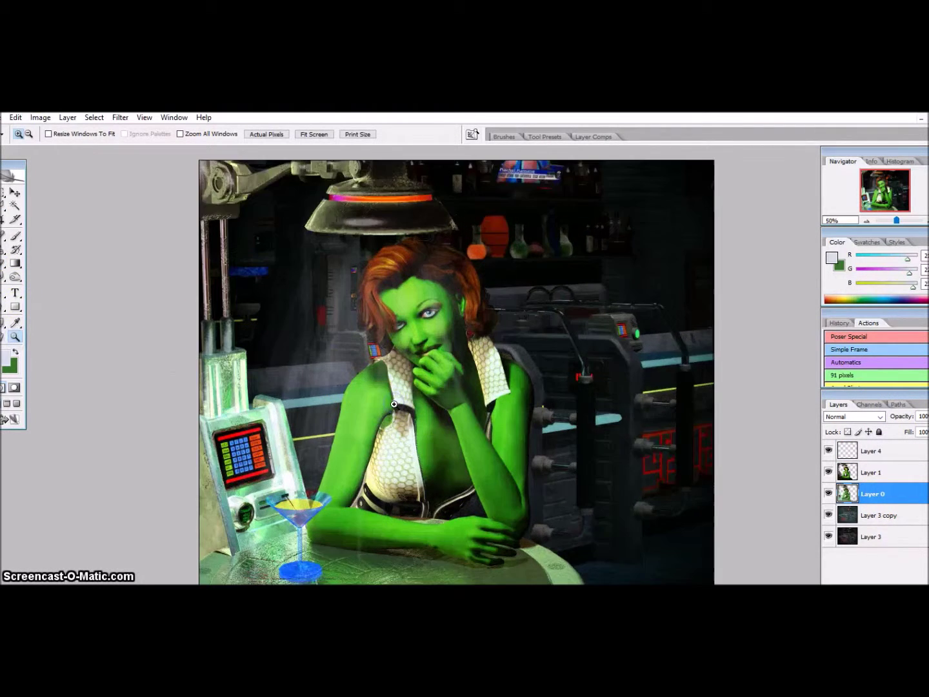
left_click(15, 277)
left_click(65, 273)
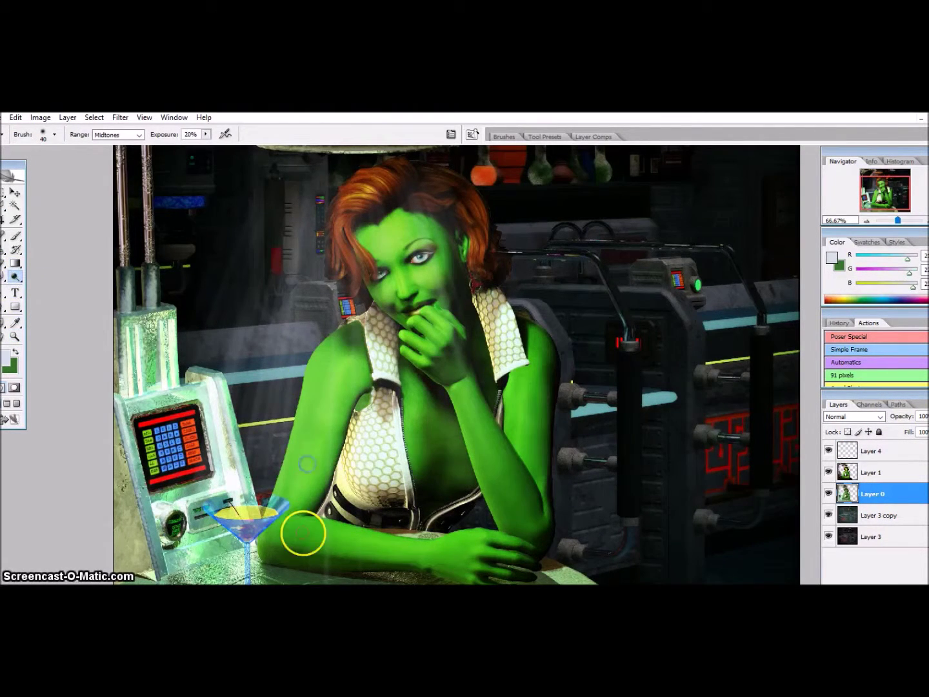
scroll(359, 553, "down", 2)
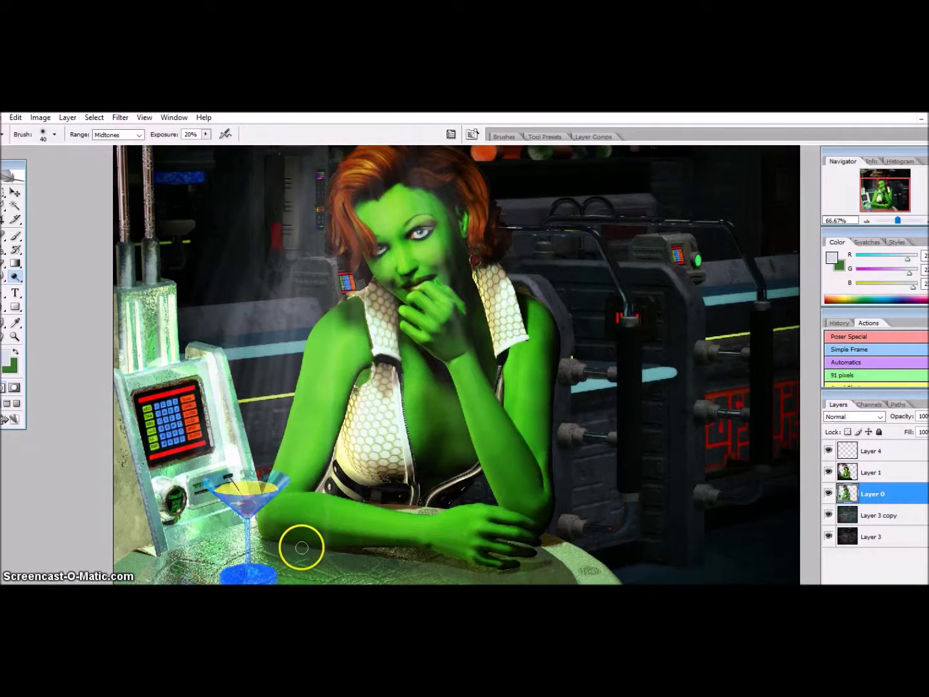
left_click(5, 281)
left_click(55, 134)
left_click(463, 353)
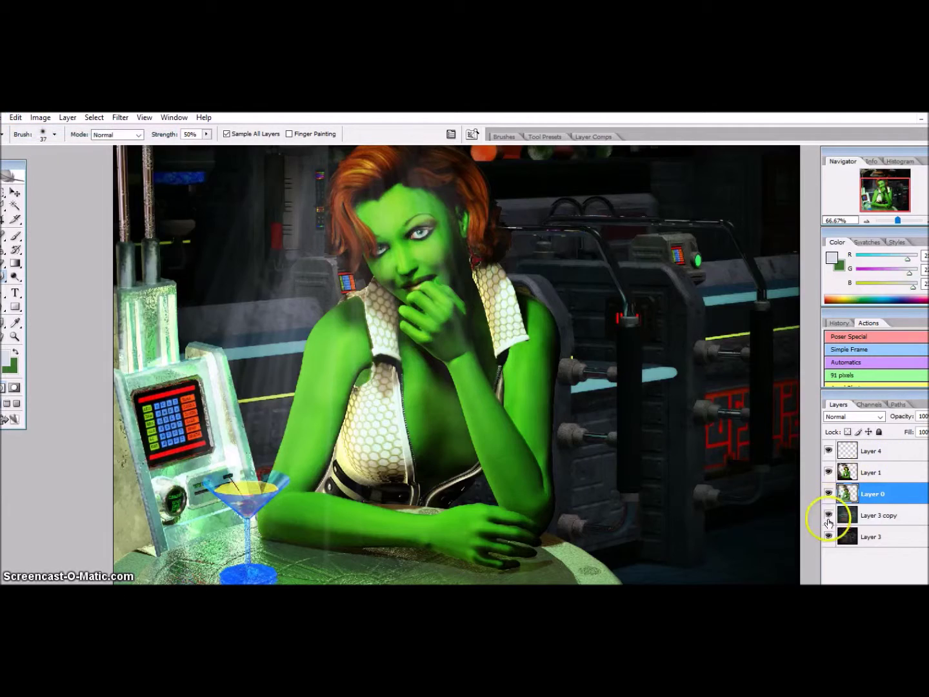
- Hide the background and light-ray layers, Merge Visible, then show them again
left_click(828, 536)
left_click(828, 515)
left_click(828, 450)
left_click(922, 404)
left_click(874, 361)
left_click(828, 494)
left_click(828, 514)
left_click(828, 450)
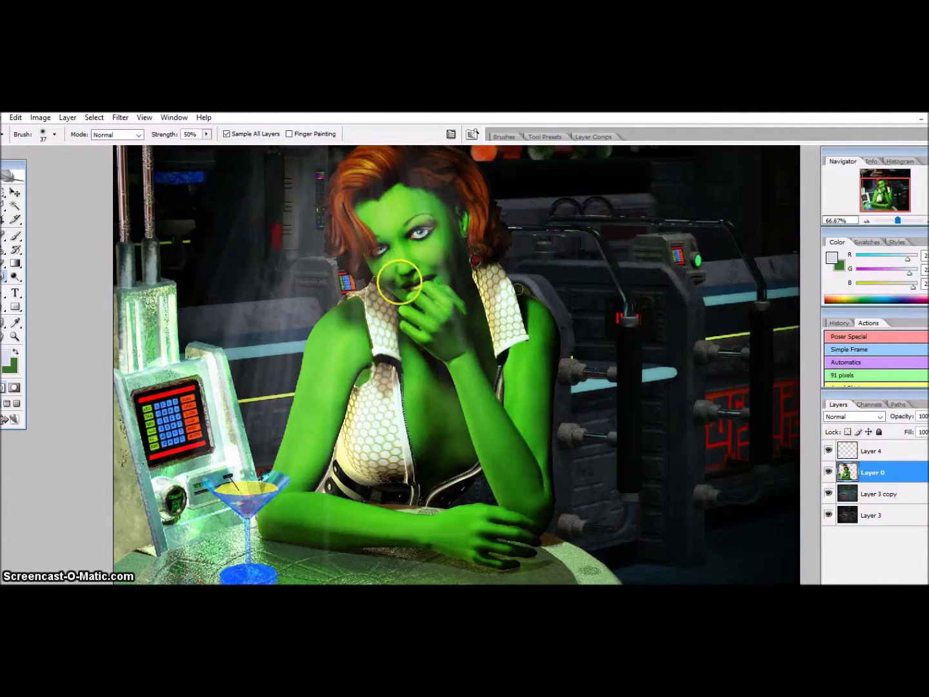
- Switch to the Blur tool with a 22 px brush and check the History panel
left_click_drag(4, 276, 29, 277)
left_click(54, 134)
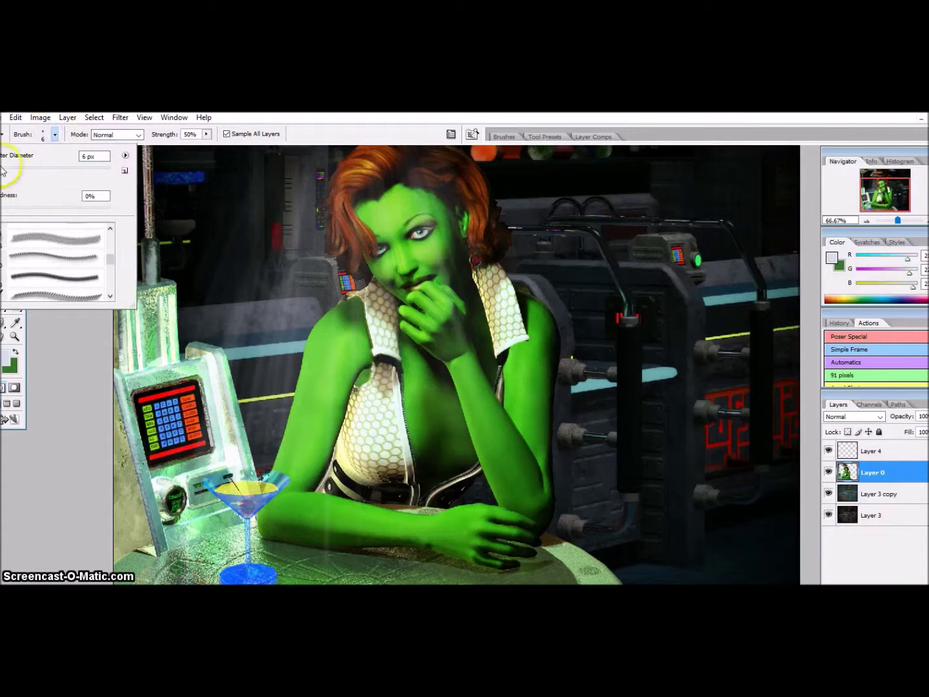
key("Return")
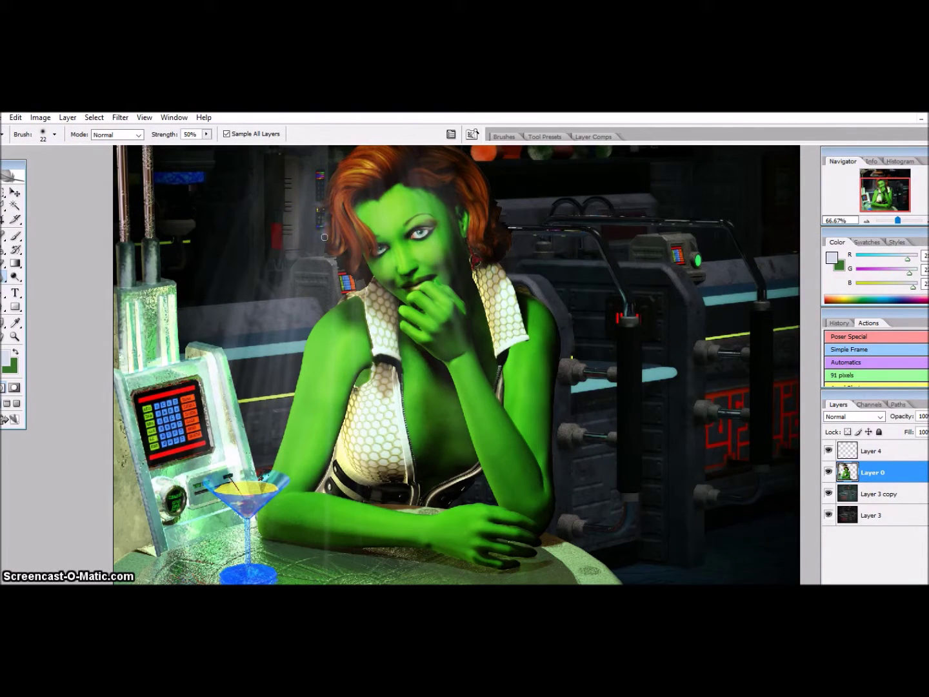
left_click(840, 323)
left_click(876, 356)
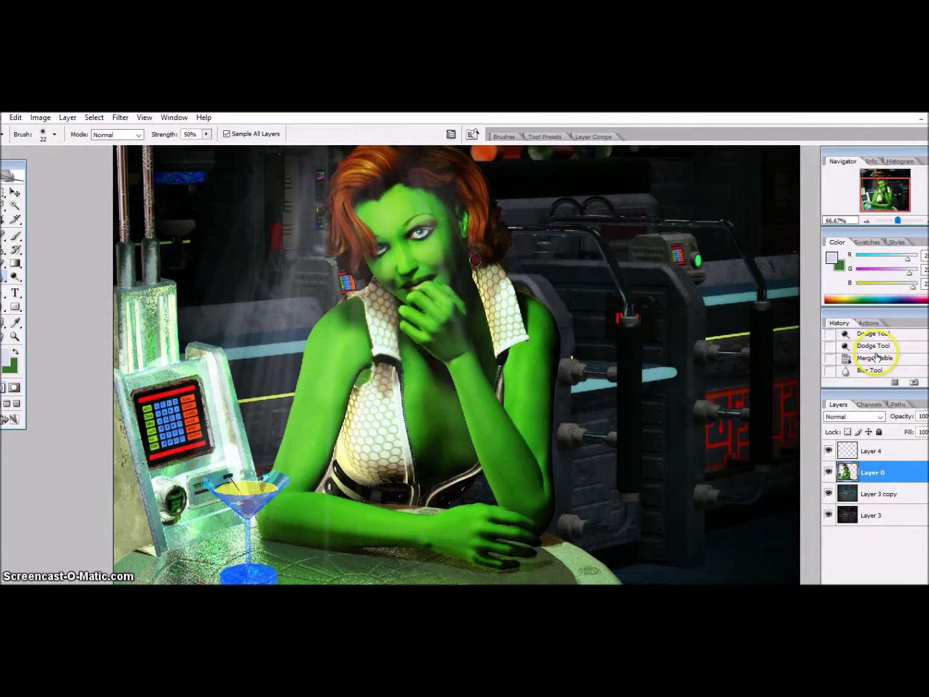
left_click(14, 336)
- Hide the light rays and blur the hair's edges against the background
left_click(320, 222)
left_click(320, 222)
left_click(829, 450)
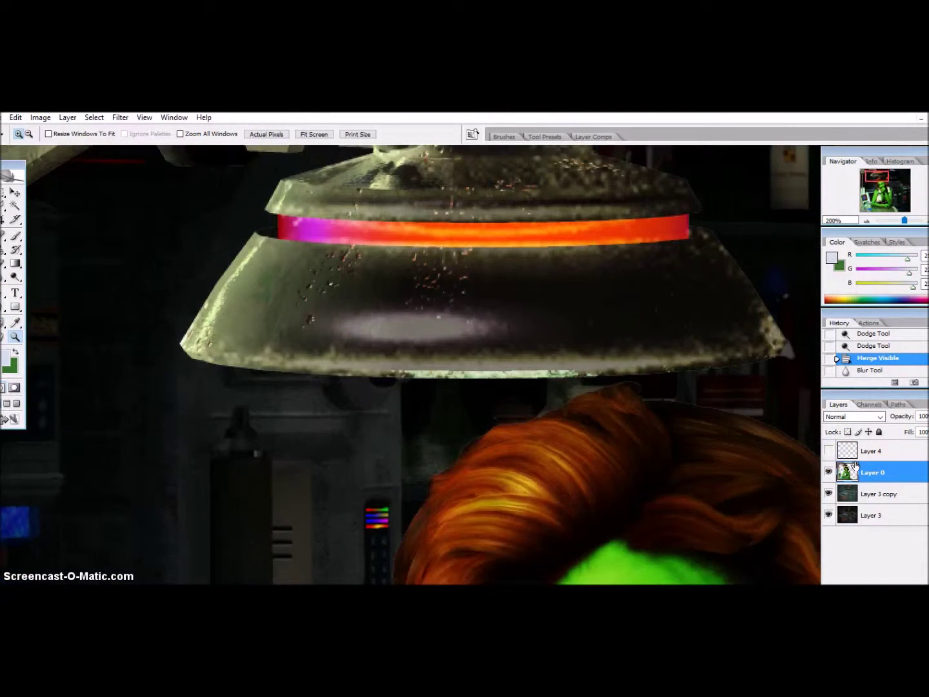
scroll(387, 355, "down", 3)
left_click(3, 277)
left_click_drag(434, 367, 460, 354)
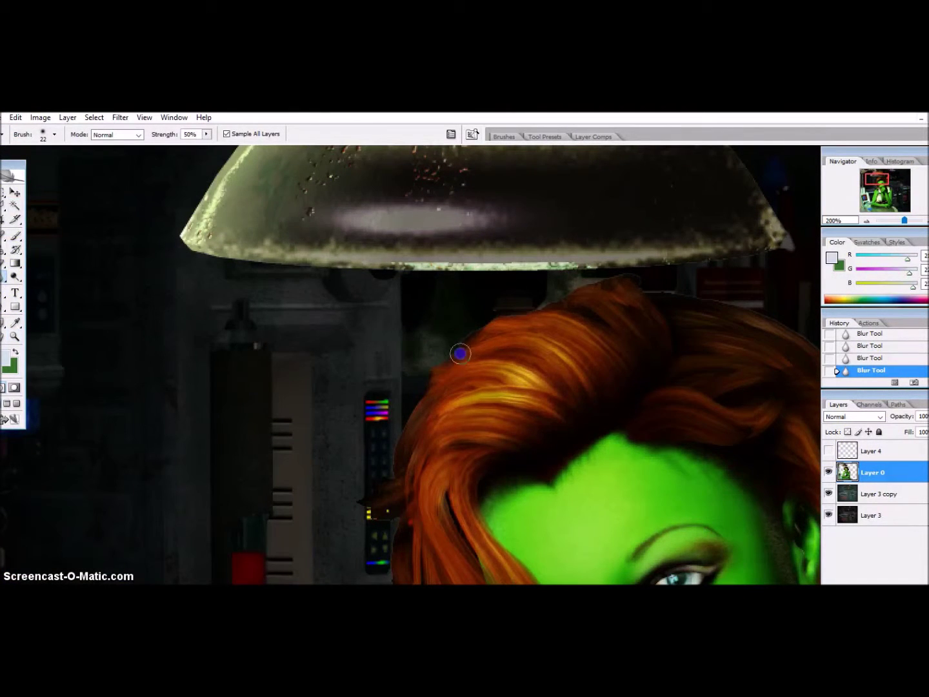
left_click(429, 369)
- Pan along the arm and hand edges, then dodge to brighten the woman's eye
scroll(363, 453, "down", 3)
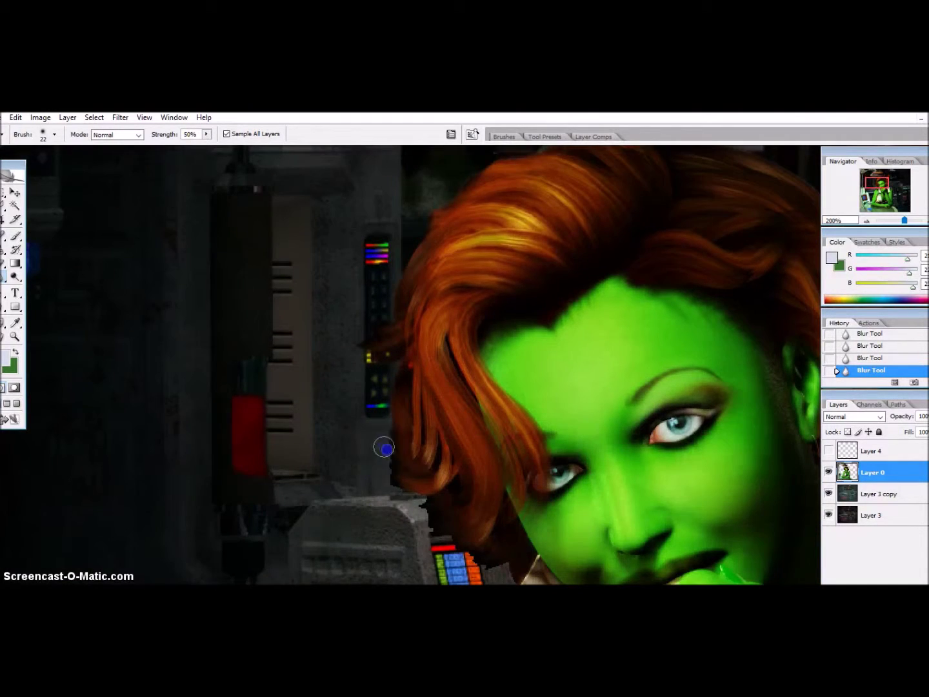
scroll(503, 554, "down", 2)
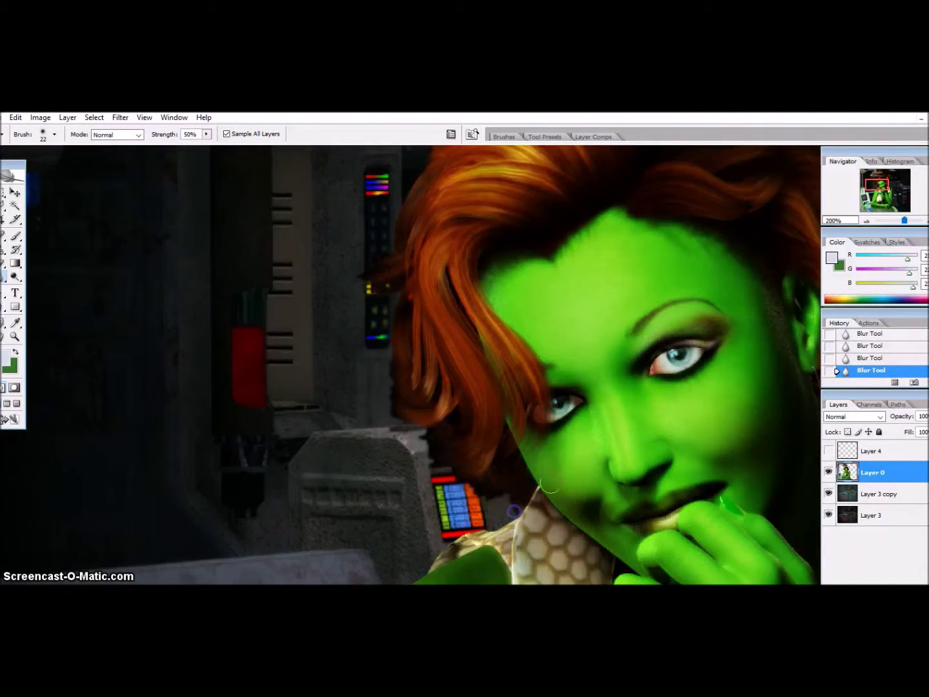
scroll(481, 549, "down", 5)
scroll(409, 544, "down", 5)
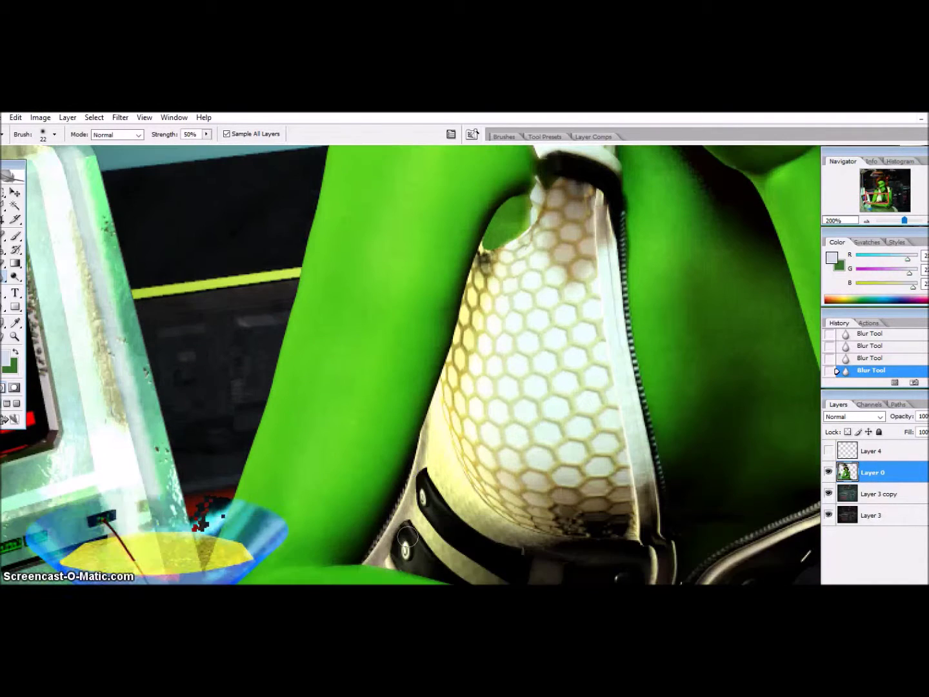
scroll(411, 412, "right", 5)
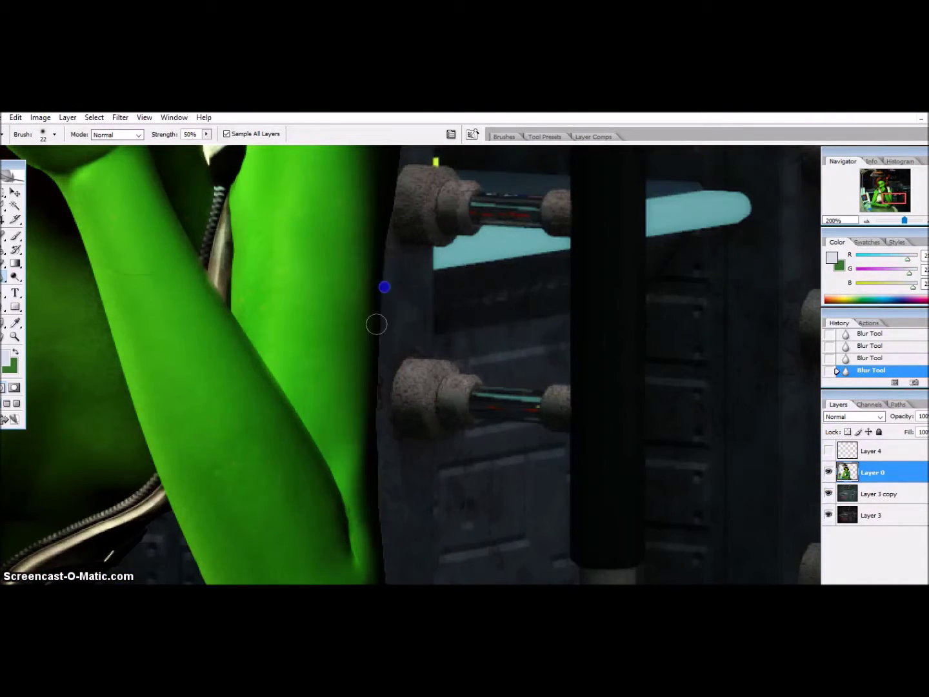
scroll(399, 451, "down", 3)
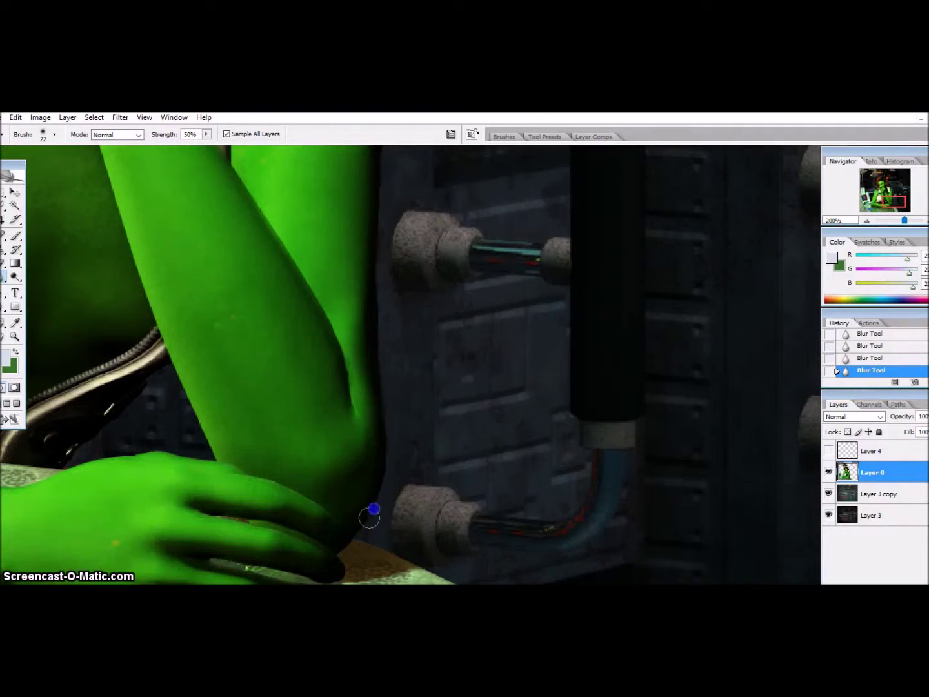
scroll(413, 497, "up", 2)
scroll(421, 490, "up", 5)
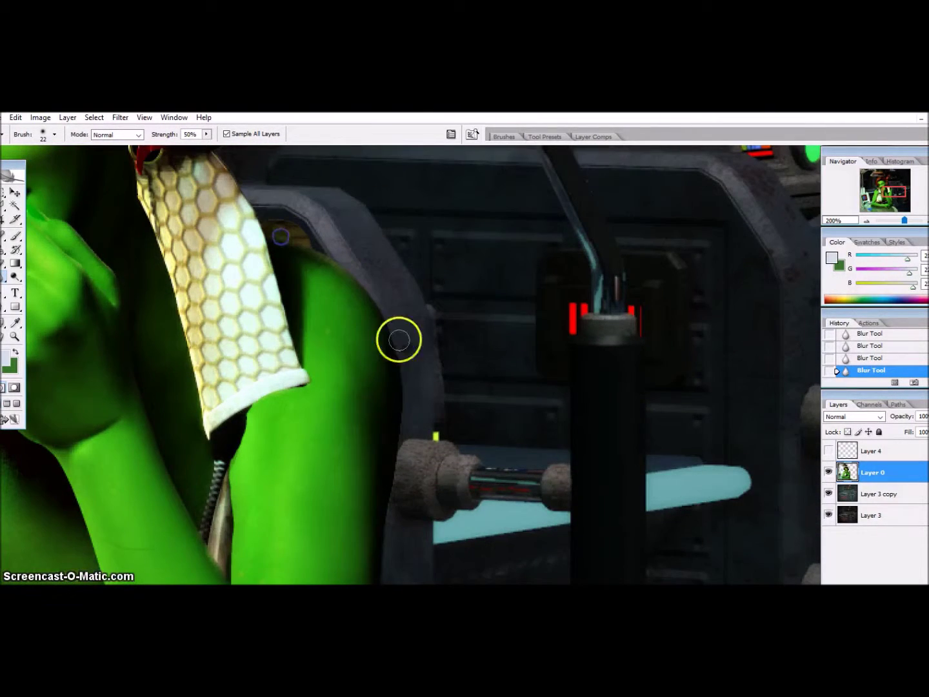
scroll(293, 316, "up", 5)
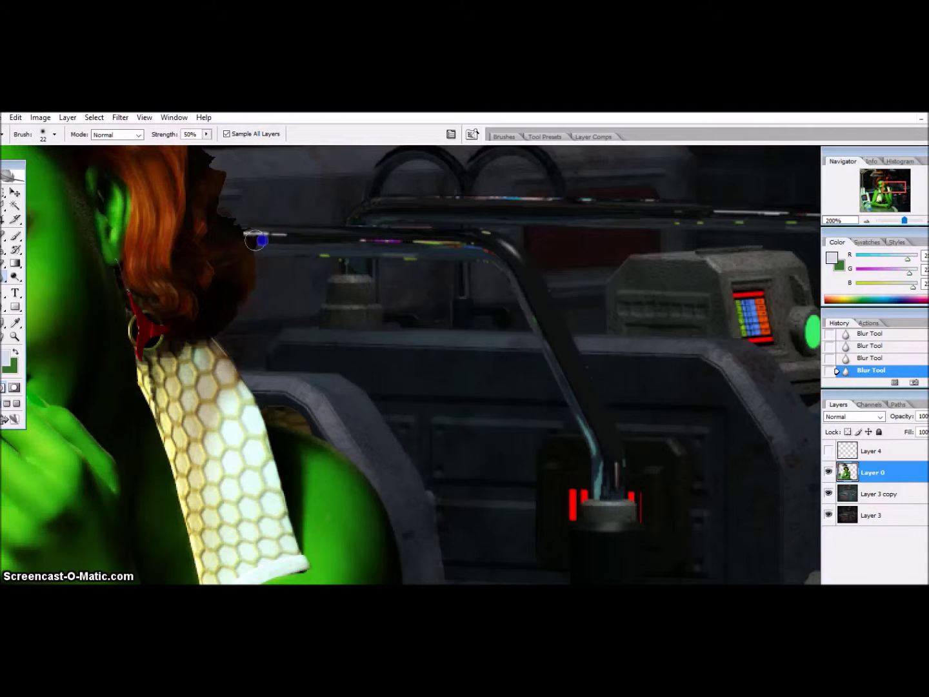
scroll(219, 239, "up", 3)
scroll(175, 213, "up", 3)
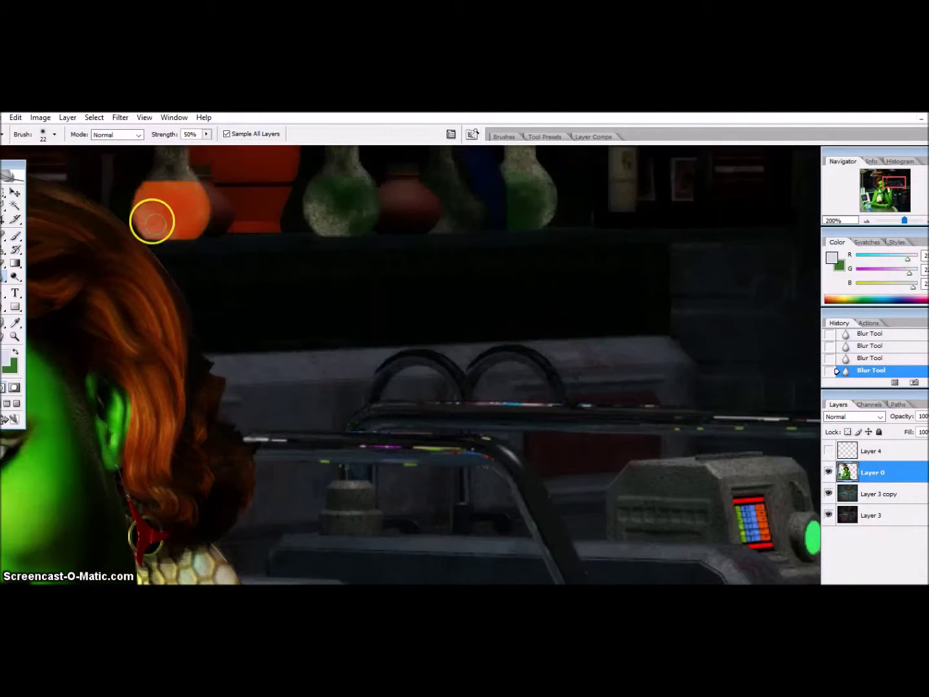
scroll(178, 310, "up", 2)
scroll(219, 386, "down", 4)
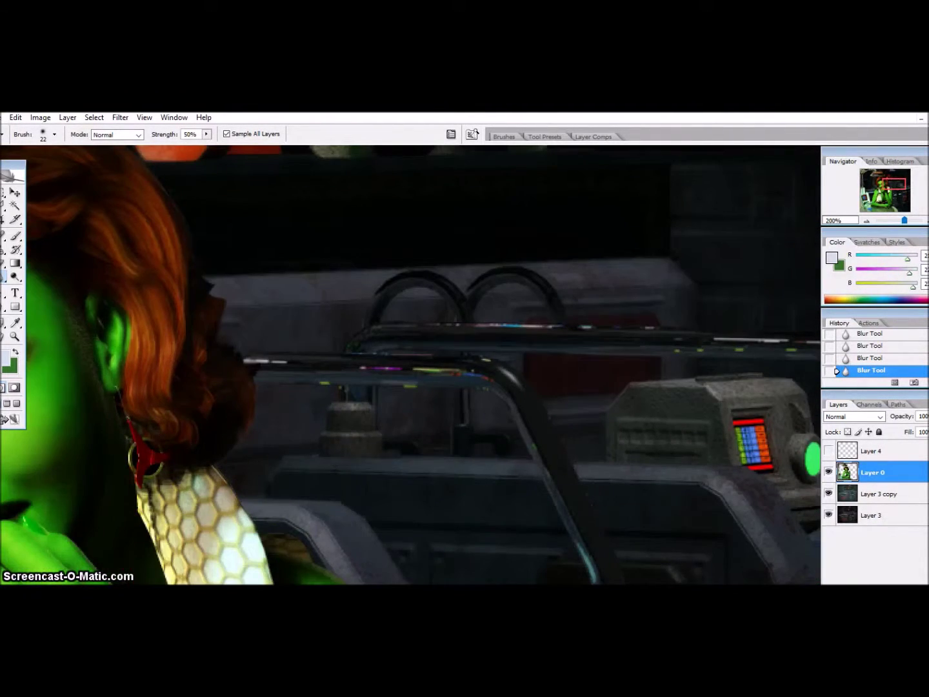
scroll(251, 444, "left", 10)
scroll(477, 394, "down", 2)
key("o")
left_click(399, 298)
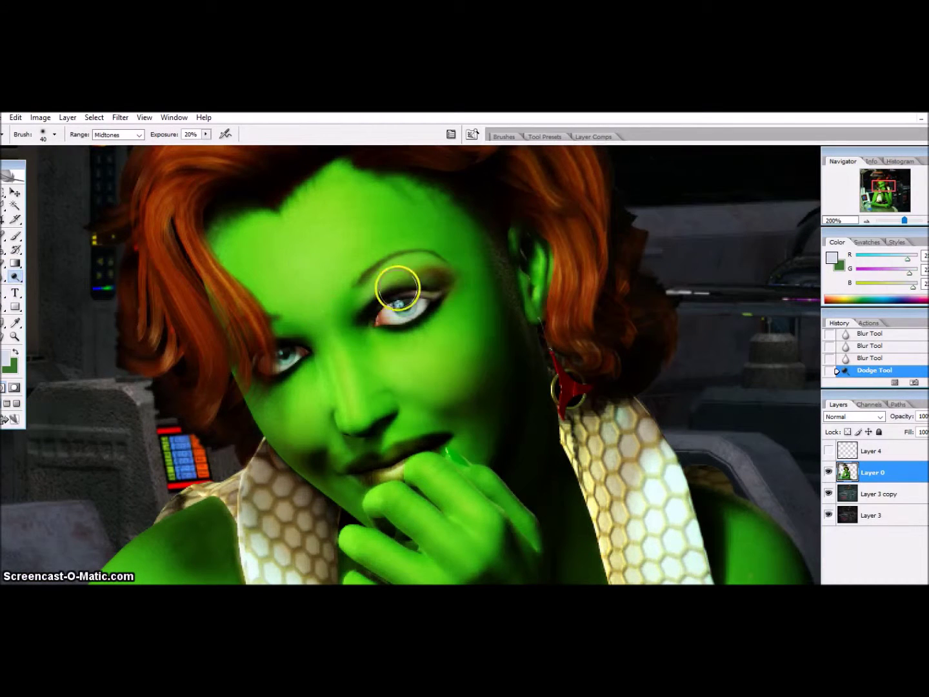
- Dodge the woman's eye lighter, then burn around it and its inner corner with a smaller brush
scroll(211, 406, "down", 1)
left_click(572, 263)
left_click(587, 270)
scroll(618, 339, "up", 1)
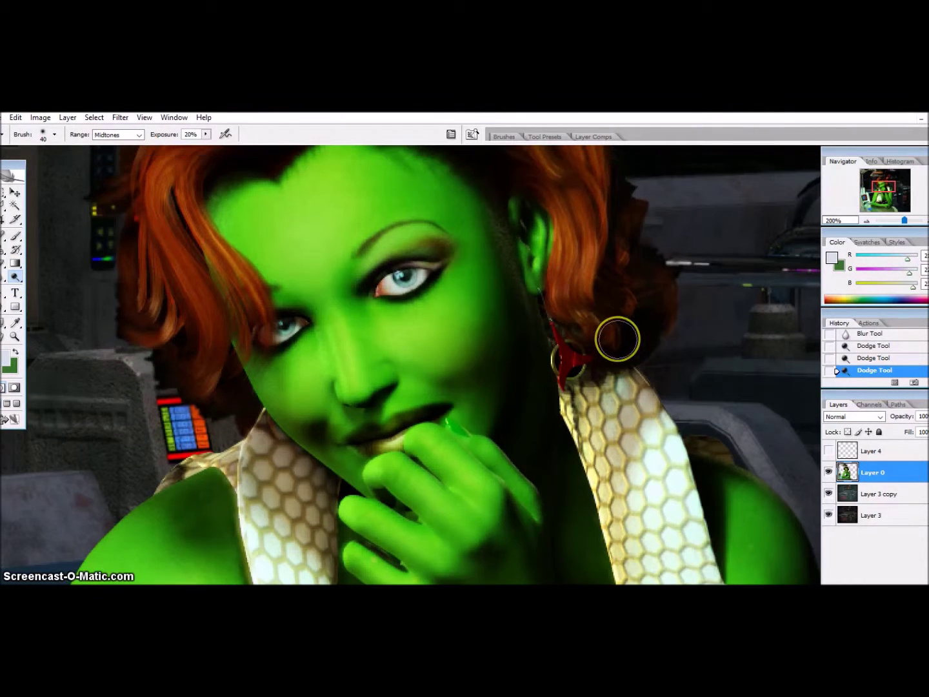
right_click(14, 277)
left_click(55, 135)
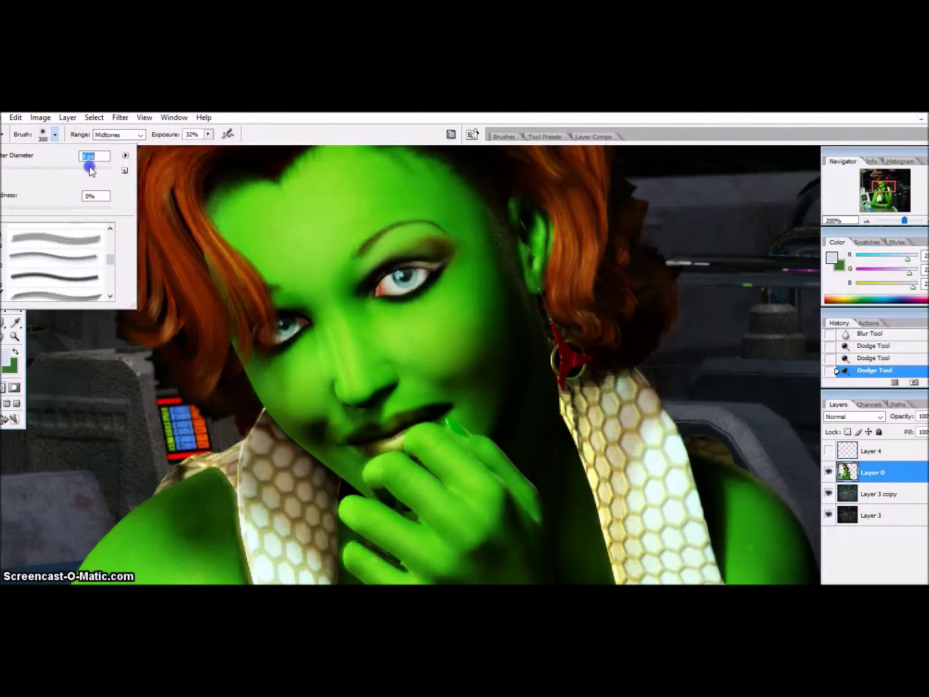
key("Return")
left_click(393, 293)
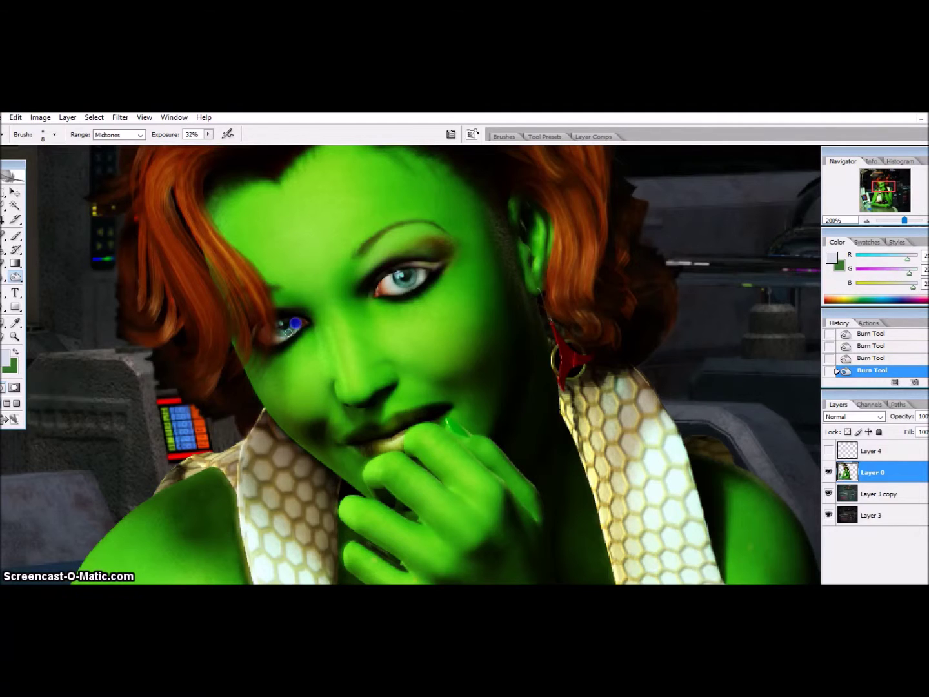
left_click(375, 287)
- Lasso the martini glass, smudge it into the table inside the selection, deselect, and smudge its edge
left_click(41, 134)
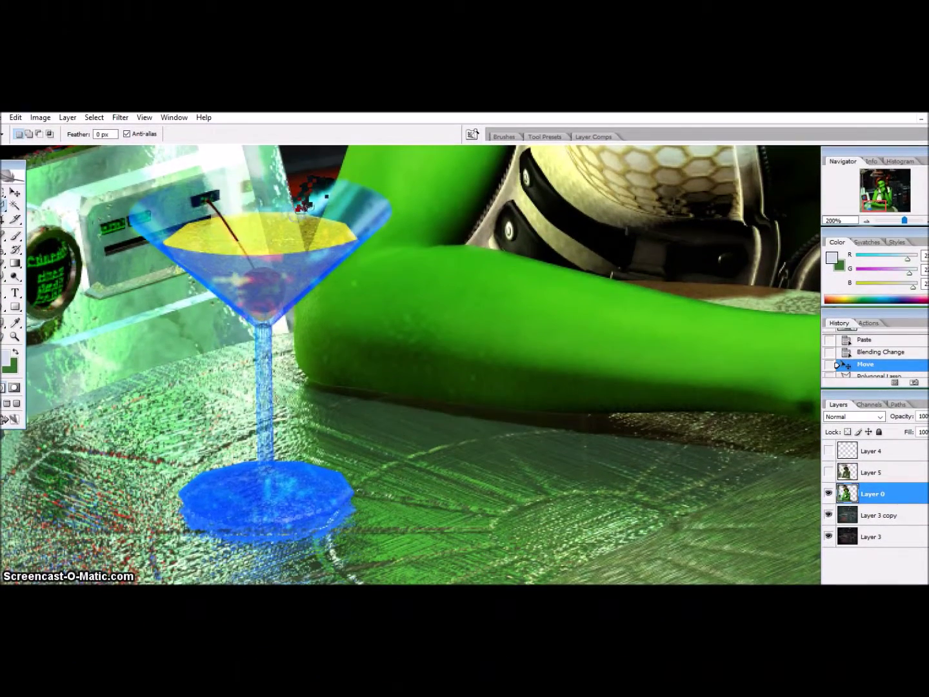
left_click(292, 173)
key("r")
mouse_move(315, 191)
left_mouse_down()
mouse_move(303, 206)
mouse_move(320, 194)
left_mouse_up()
mouse_move(319, 195)
left_mouse_down()
mouse_move(309, 200)
mouse_move(315, 173)
left_mouse_up()
left_click(94, 118)
left_click(103, 140)
left_click(339, 200)
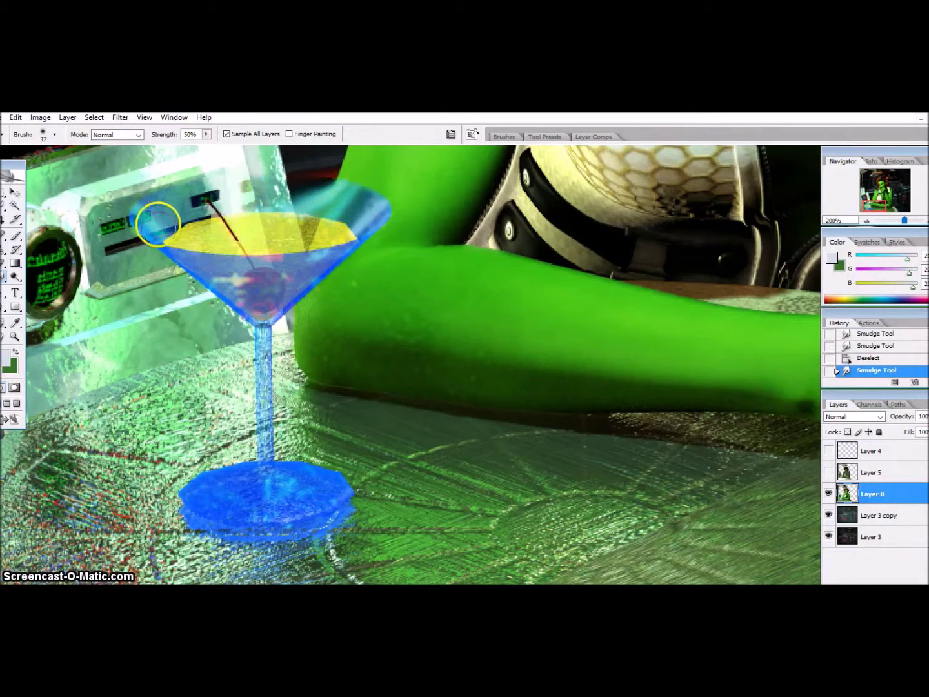
- Zoom in on the martini glass and dodge its red streak with a size-4 brush
left_click(145, 118)
left_click(168, 213)
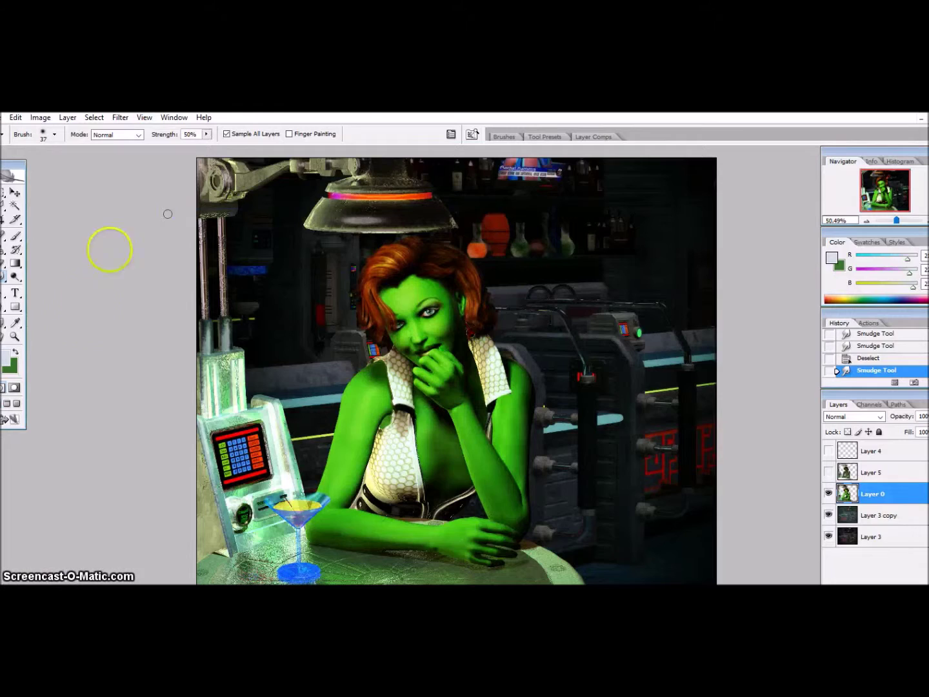
left_click(15, 336)
left_click(311, 550)
left_click(265, 475)
left_click(331, 381)
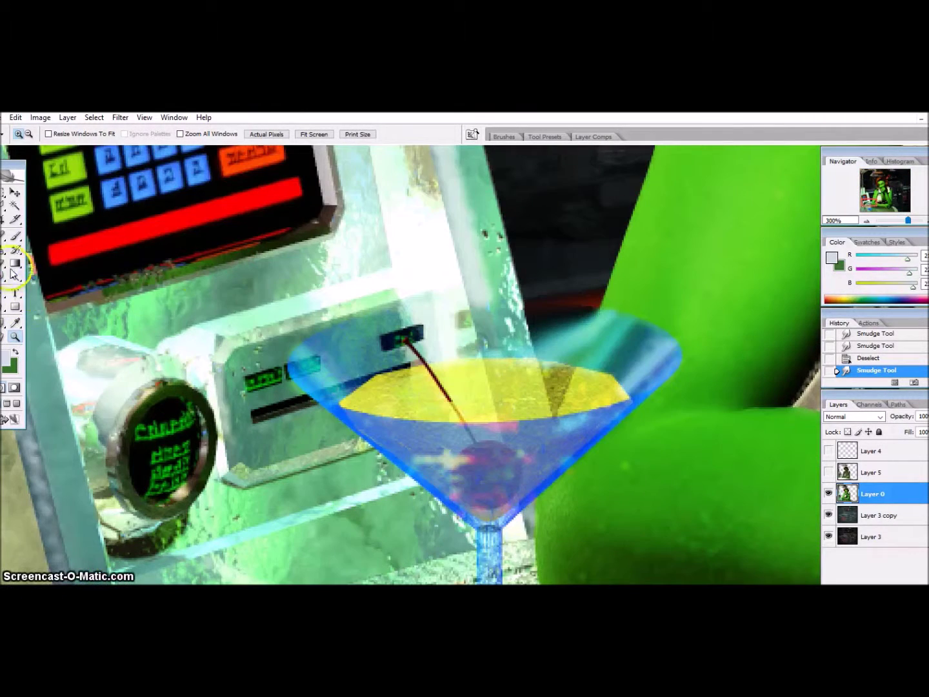
left_click(13, 274)
left_click(55, 135)
type("4")
key("Return")
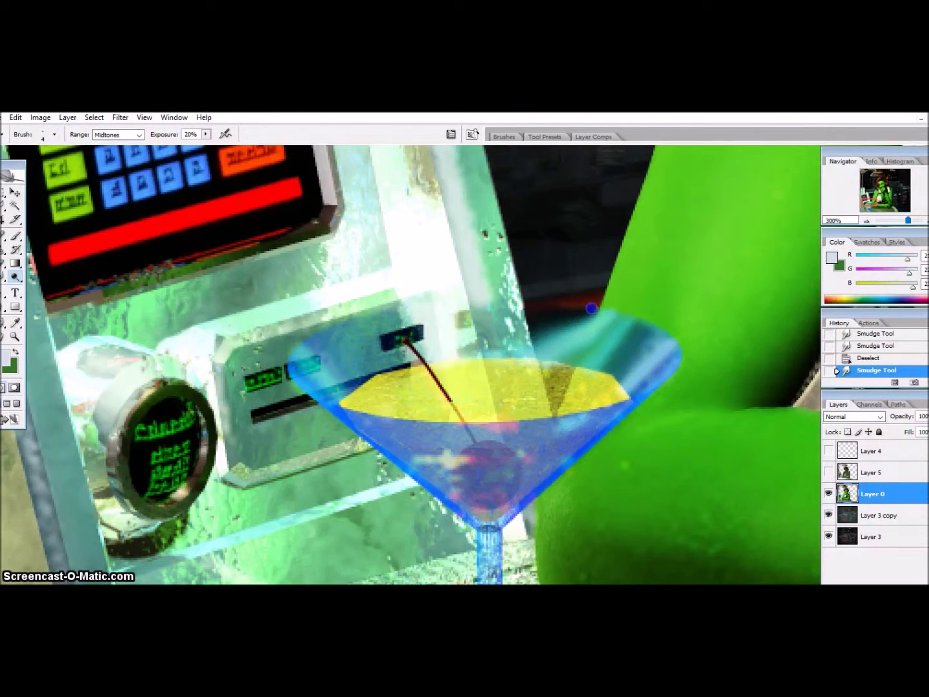
left_click_drag(591, 308, 626, 317)
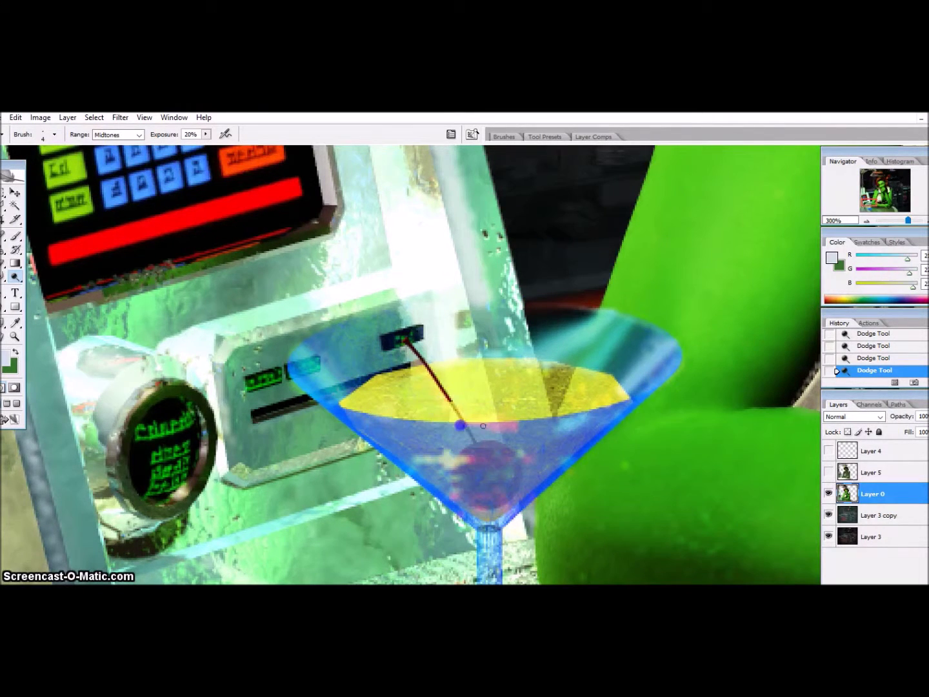
- Fit the image on screen and zoom in on the woman's face
scroll(135, 160, "up", 1)
left_click(143, 117)
left_click(175, 211)
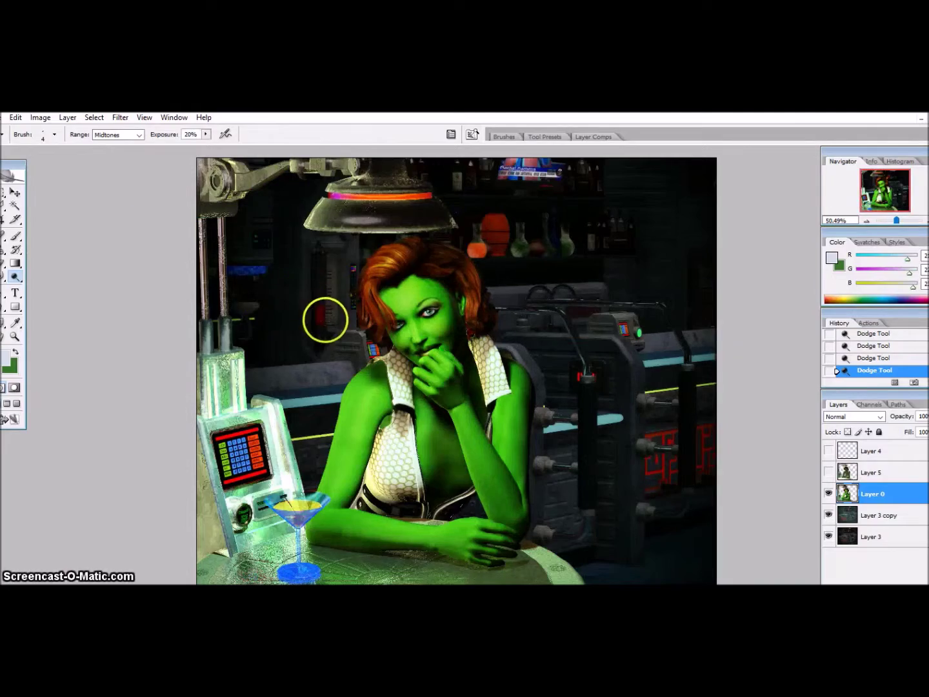
key("z")
left_click(543, 304)
left_click_drag(335, 277, 491, 362)
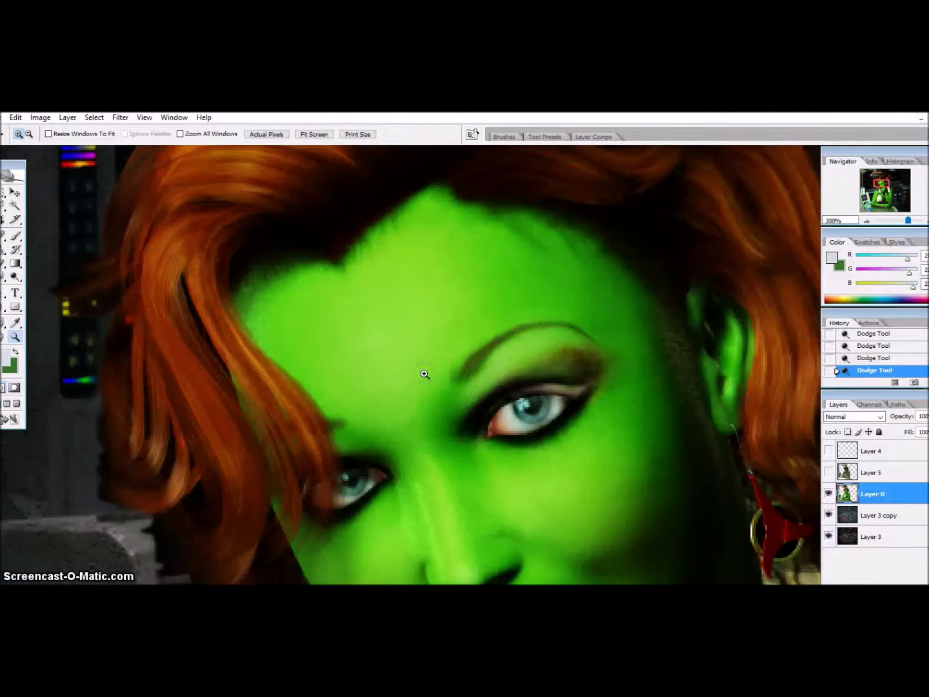
- Switch to the Burn tool, add a new layer, and set the paint colour to black
left_click(15, 277)
left_click(63, 287)
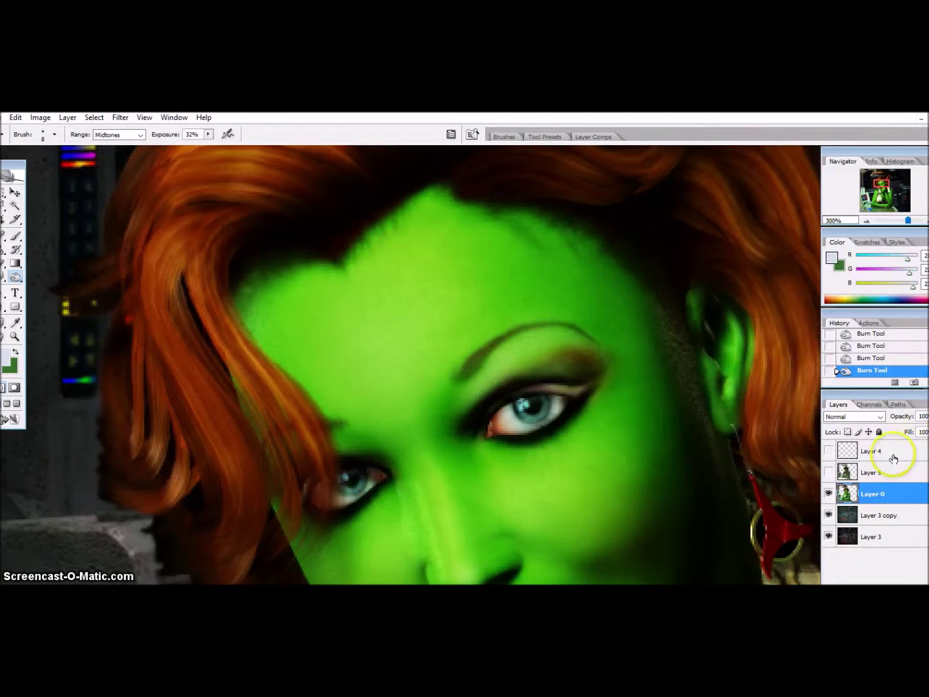
left_click(924, 405)
left_click(827, 149)
left_click(559, 262)
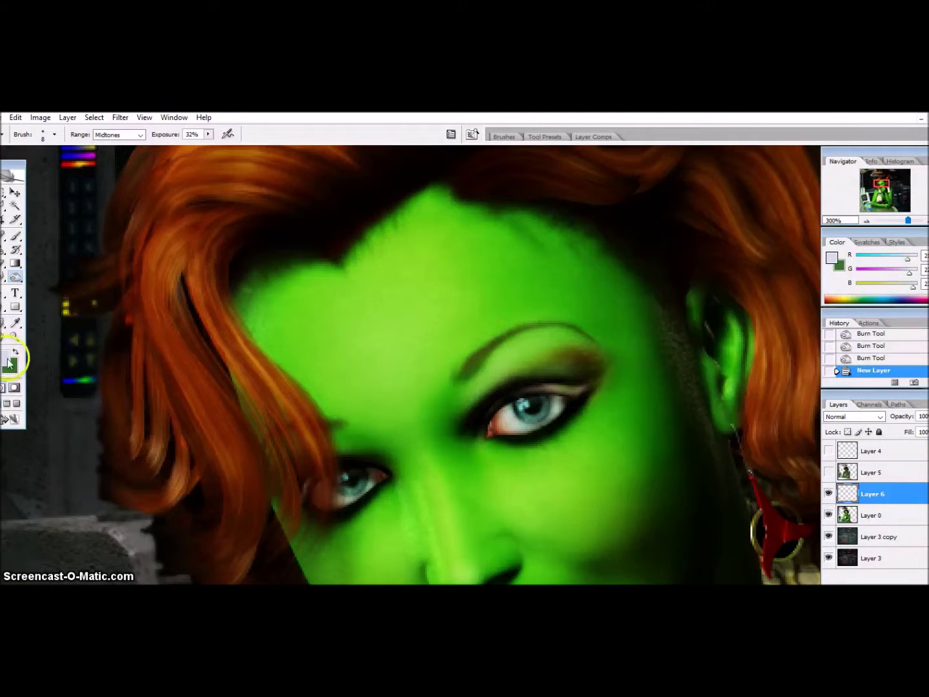
left_click(6, 361)
left_click(342, 409)
left_click(389, 387)
- Paint a black lash stroke with a size-82 brush and transform it down onto the eye
left_click(15, 235)
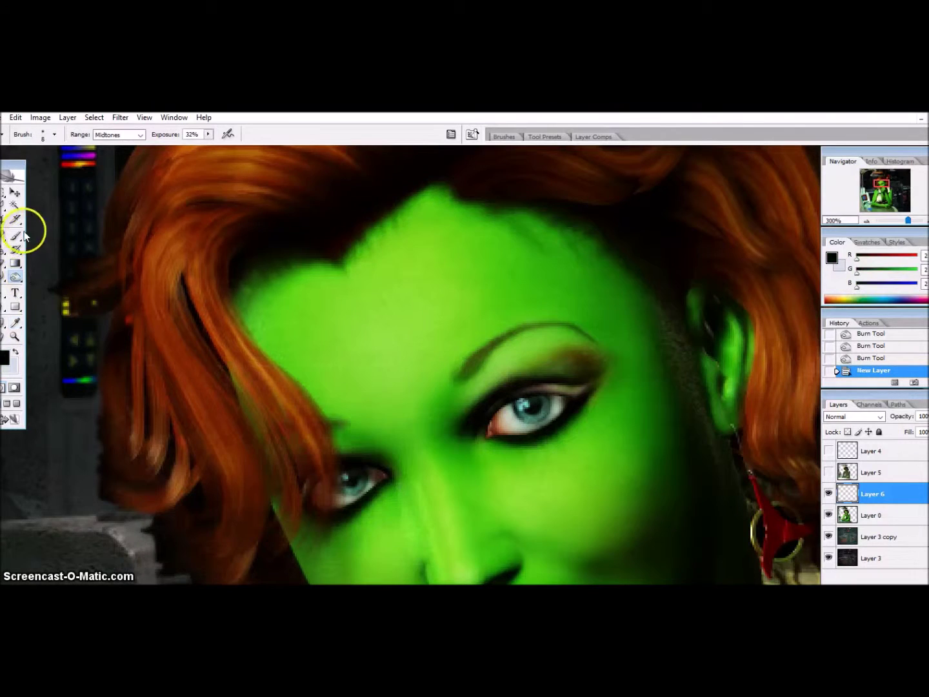
left_click(42, 135)
type("82")
left_click(555, 380)
left_click(15, 117)
left_click(241, 338)
mouse_move(456, 363)
left_mouse_down()
mouse_move(526, 380)
mouse_move(452, 370)
left_mouse_up()
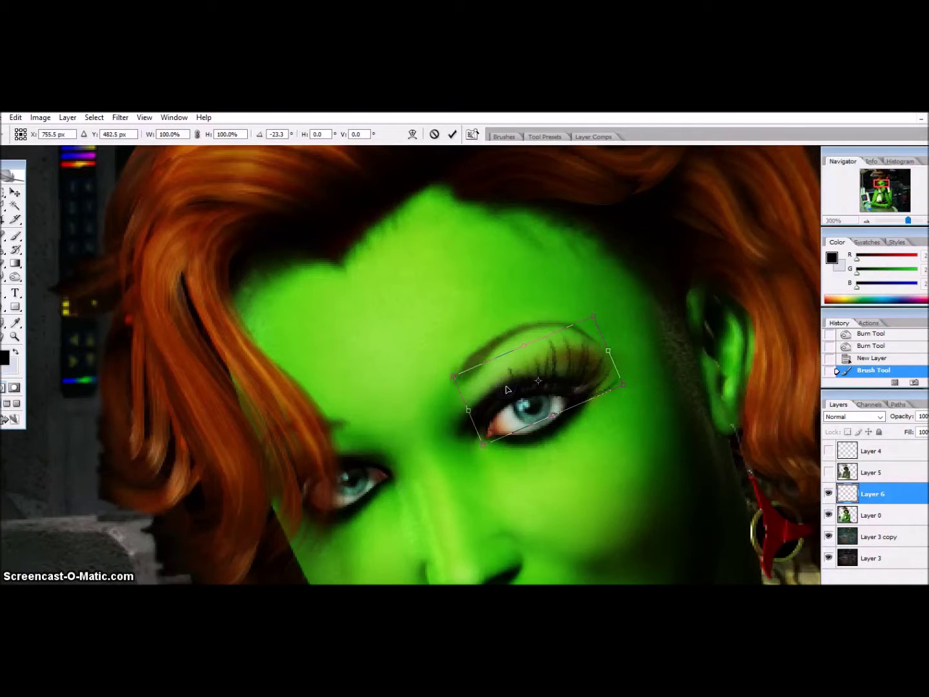
key("Return")
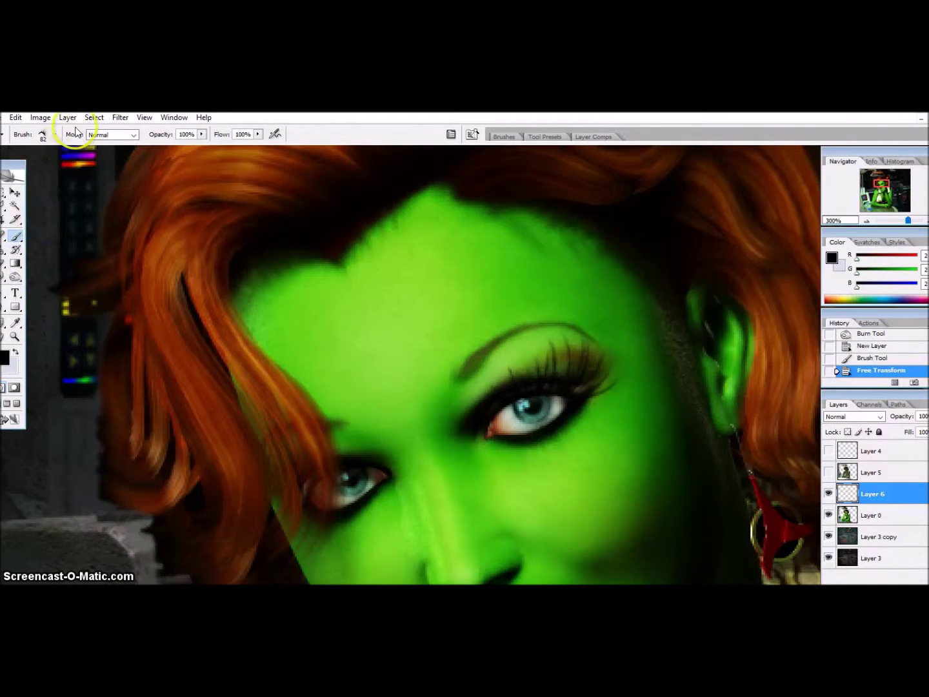
- Try a different brush shape, undo the dab, and erase excess lash paint near the eye
left_click(55, 135)
scroll(104, 270, "down", 3)
left_click(106, 243)
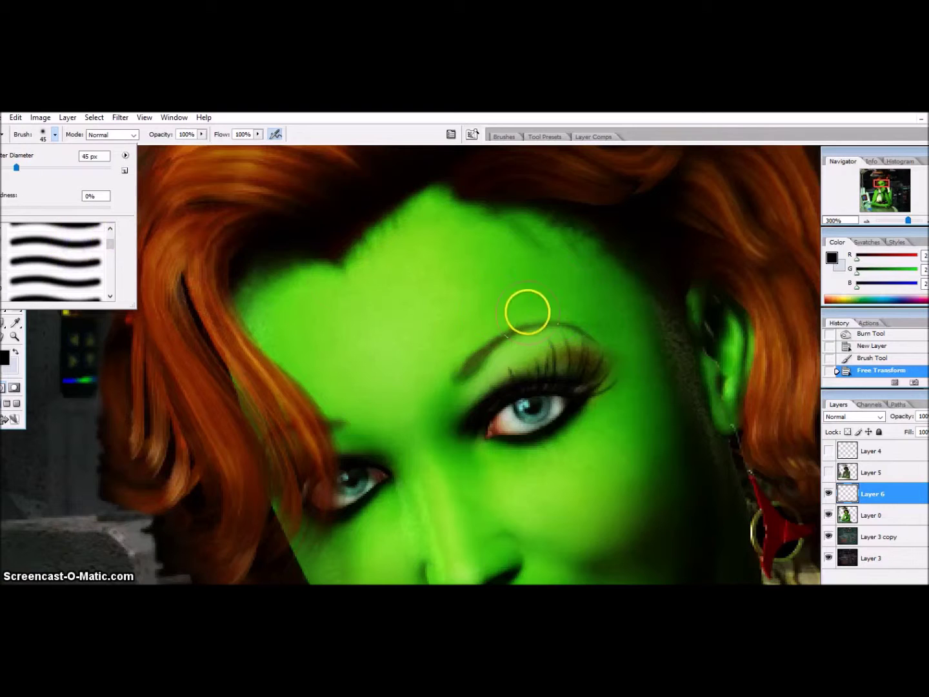
left_click(527, 311)
key("ctrl+z")
key("e")
left_click(55, 135)
left_click_drag(60, 167, 39, 167)
left_click(554, 299)
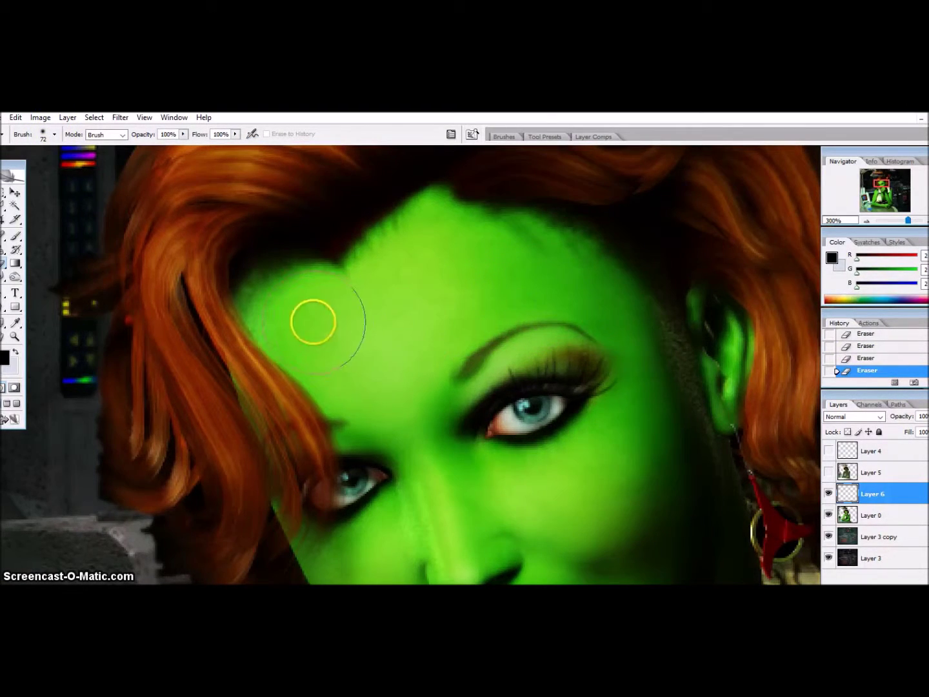
- Duplicate the lash layer, flip it horizontally, and move it onto the other eye
left_click(924, 404)
left_click(888, 165)
left_click(568, 264)
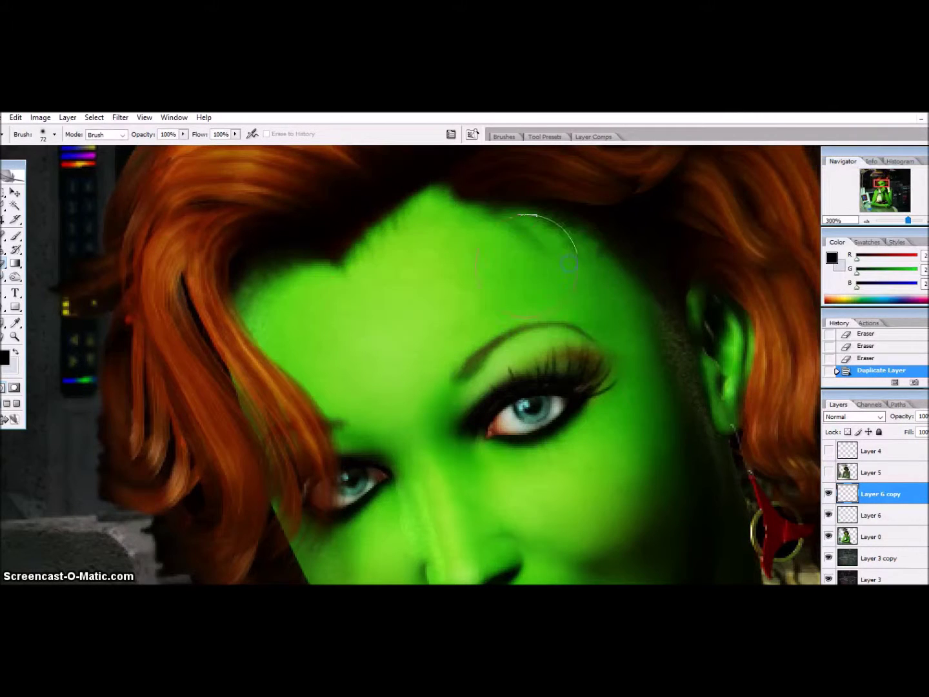
left_click(16, 117)
left_click(239, 447)
left_click(14, 192)
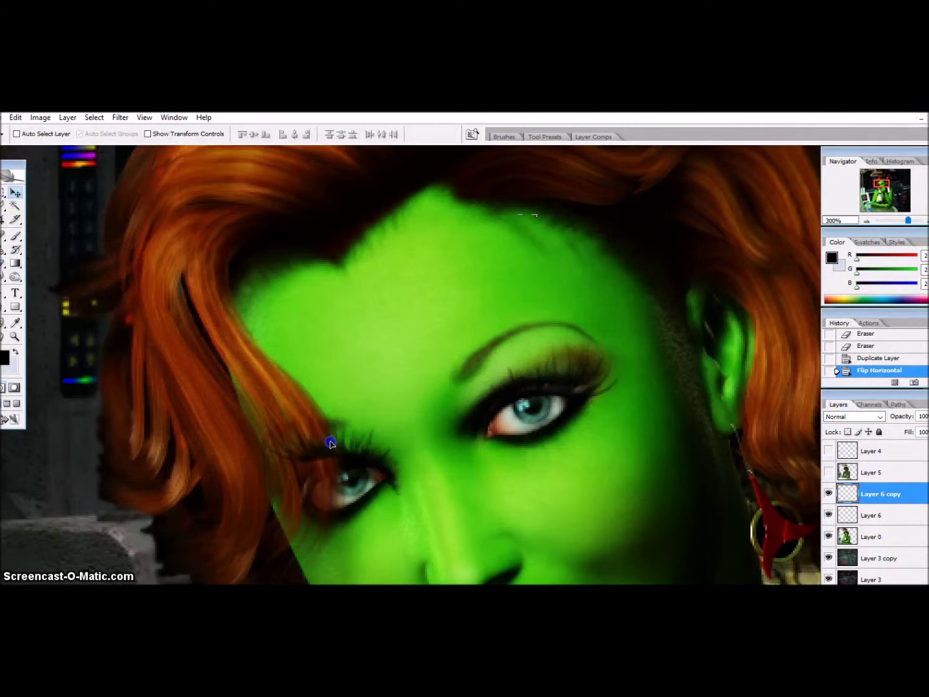
left_click_drag(337, 439, 316, 461)
- Rotate the copied lashes to follow the eye and narrow them to fit
left_click(15, 117)
left_click(219, 350)
mouse_move(244, 403)
left_mouse_down()
mouse_move(217, 472)
mouse_move(245, 477)
left_mouse_up()
key("Return")
left_click(15, 117)
left_click(222, 351)
left_click_drag(234, 483, 244, 483)
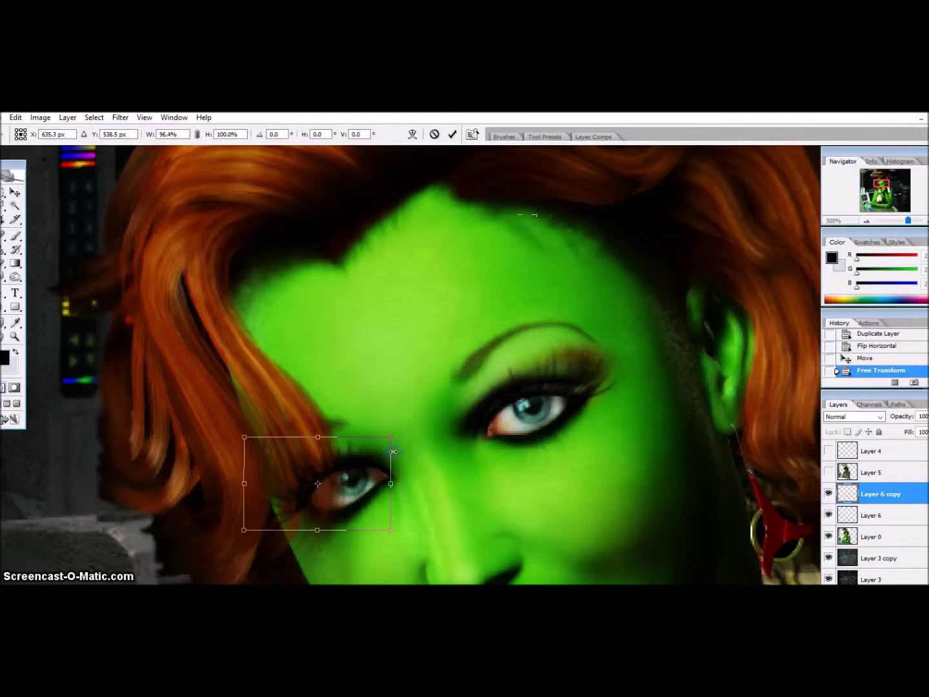
key("Return")
- Erase the copied lashes where they overlap the hair at the temple, then fit the image on screen
left_click(3, 263)
left_click(54, 134)
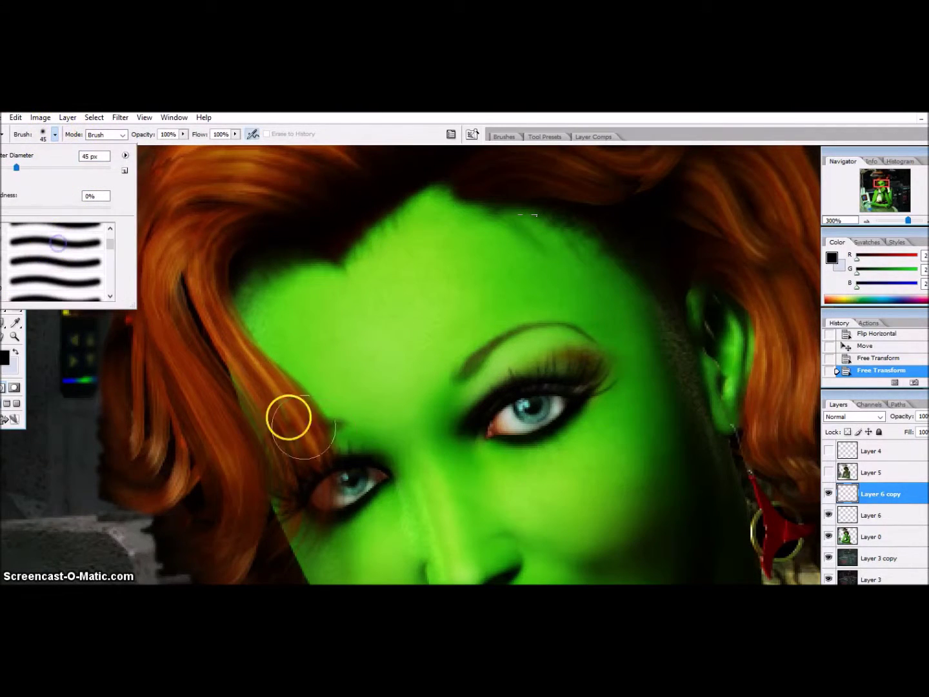
left_click(317, 449)
left_click_drag(317, 449, 316, 510)
left_click_drag(284, 465, 284, 478)
left_click_drag(284, 434, 294, 512)
left_click_drag(321, 441, 462, 351)
scroll(463, 351, "down", 1)
left_click(145, 117)
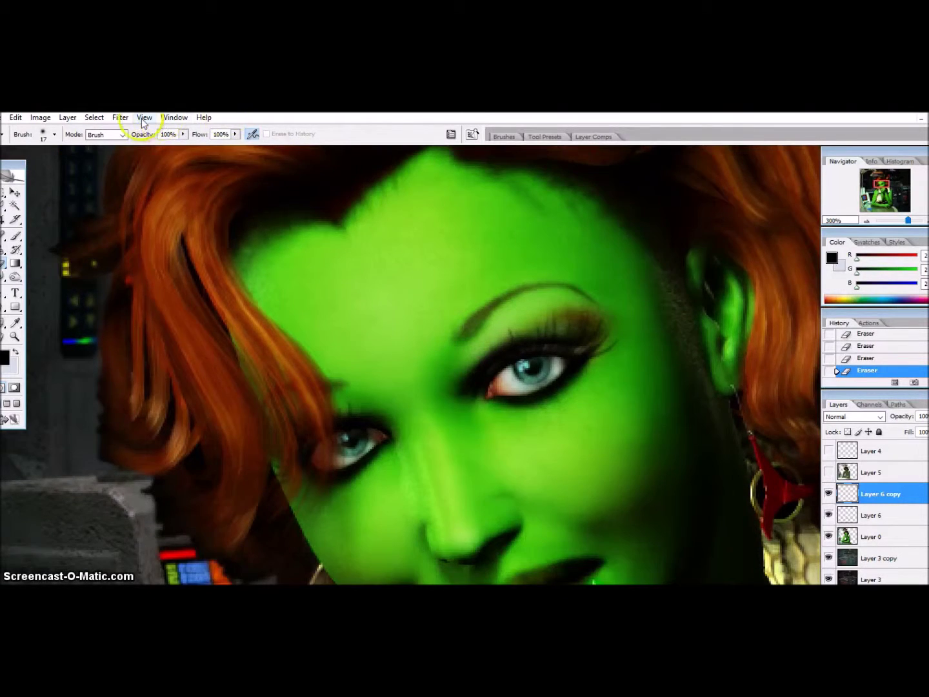
left_click(196, 212)
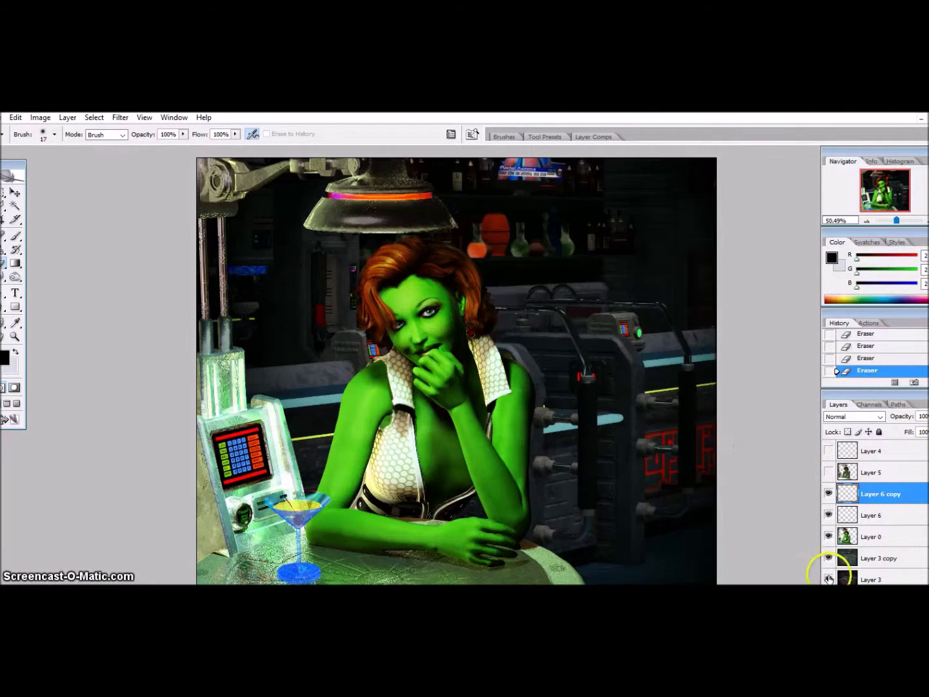
- Hide both bar background layers and merge the visible layers into one
left_click(828, 578)
left_click(829, 558)
left_click(927, 404)
left_click(839, 365)
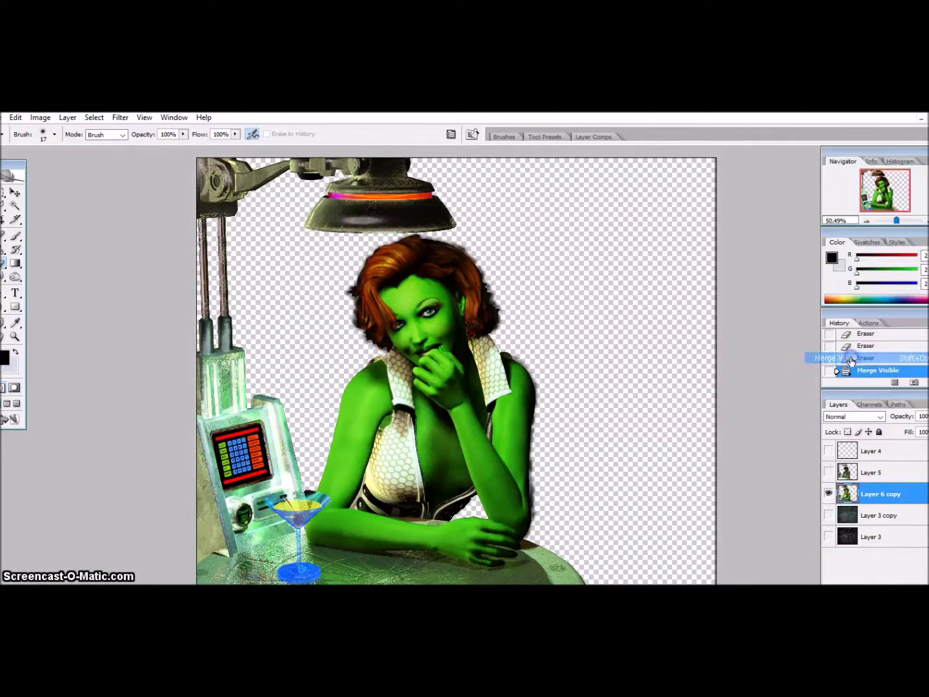
- Show the bar background, lower background and light rays layers, and shift the light rays across the scene
left_click(829, 514)
left_click(828, 535)
left_click(829, 449)
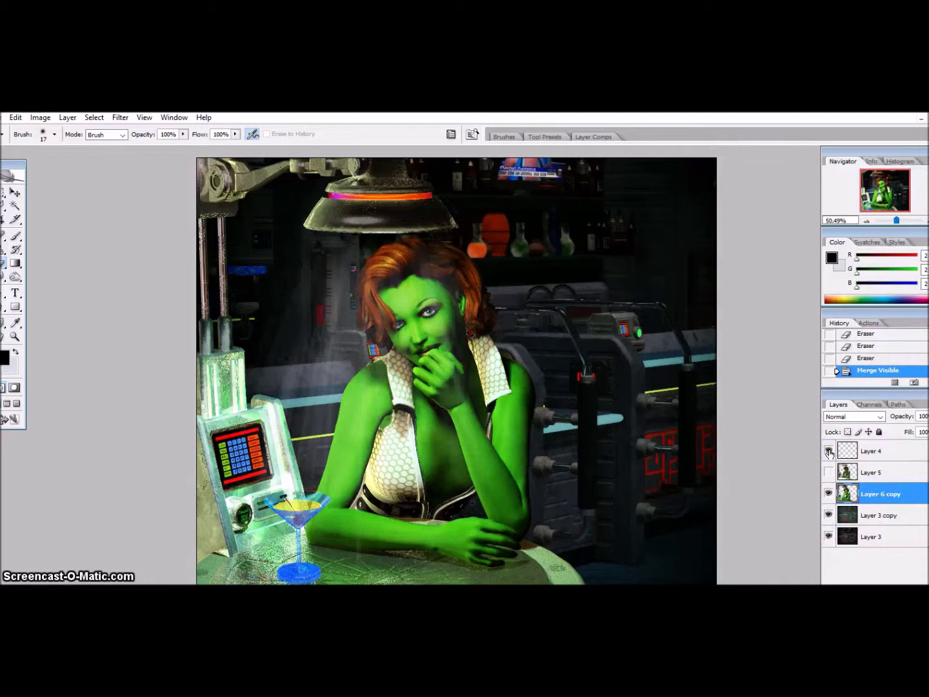
left_click(885, 451)
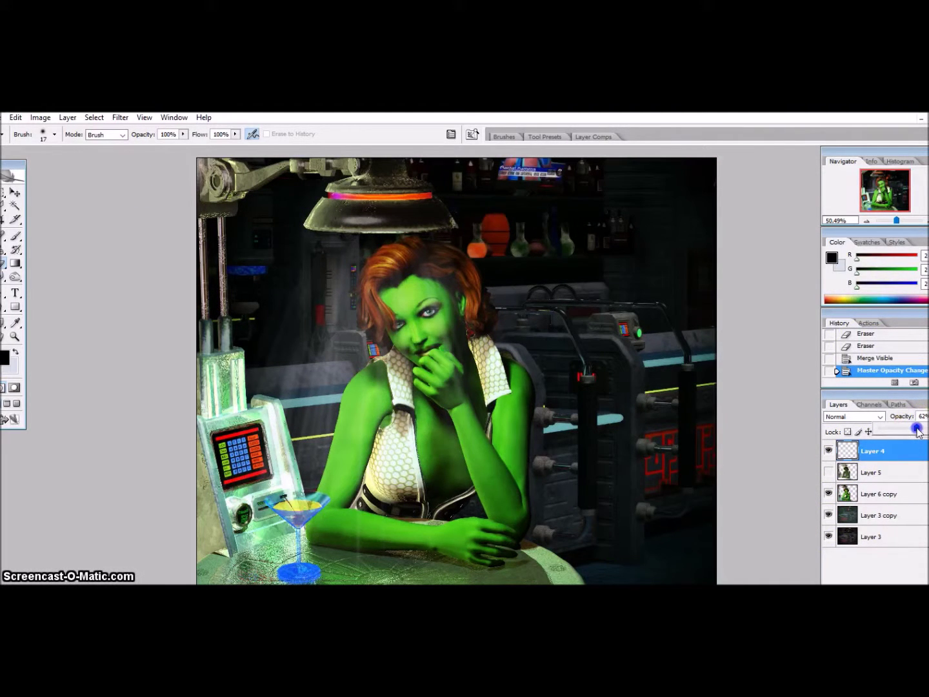
key("v")
left_click_drag(287, 332, 297, 328)
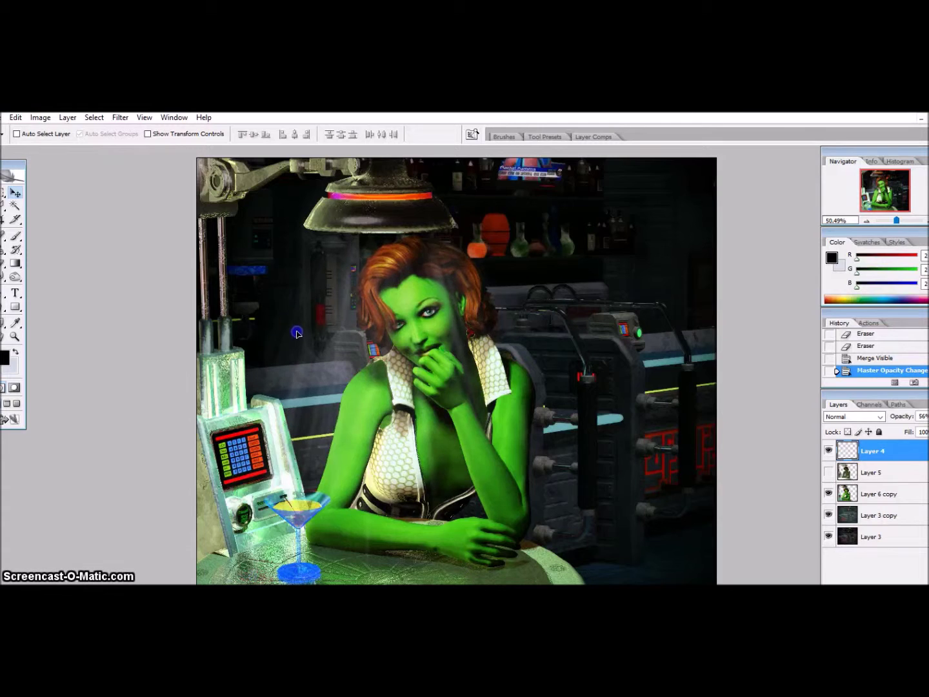
- Add a new layer above the woman and set the brush colour to pale yellow
left_click(901, 492)
left_click(924, 403)
left_click(876, 158)
key("Return")
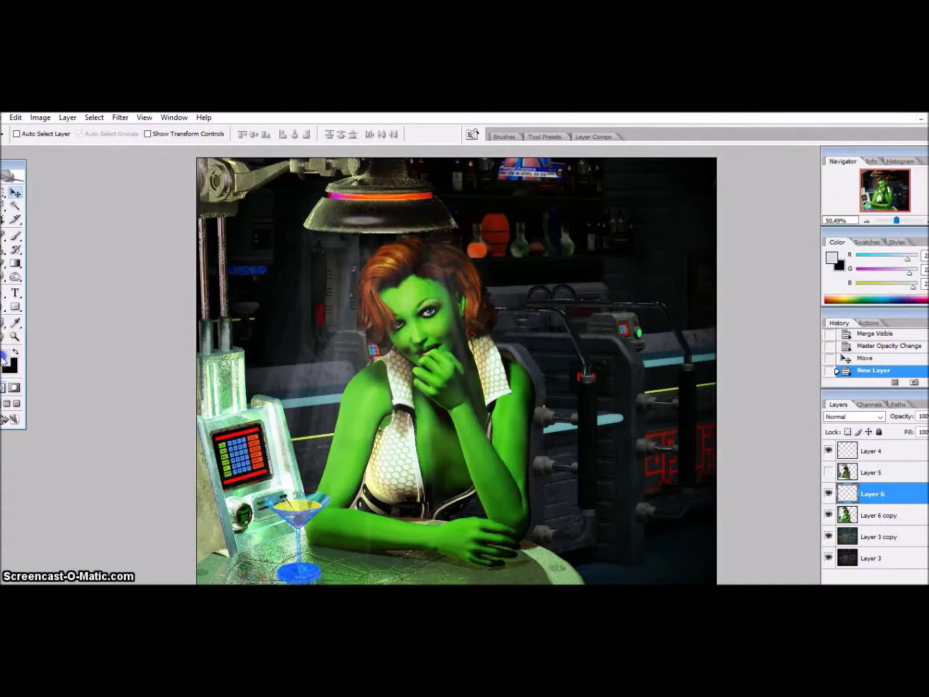
left_click(5, 358)
left_click(163, 404)
left_click(387, 386)
key("b")
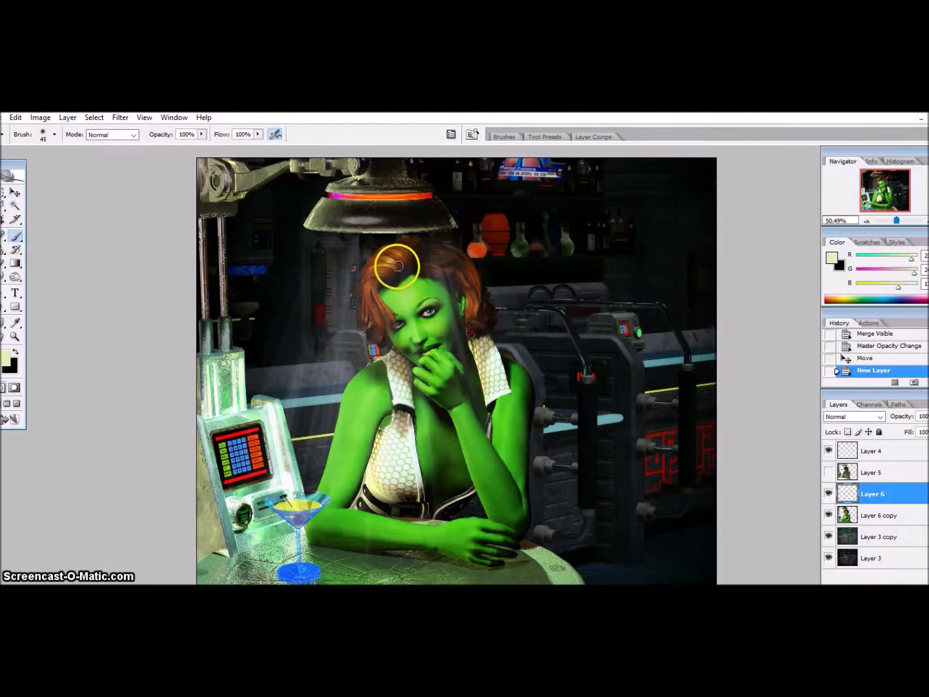
- Paint pale yellow highlights on the hair, face, chest, arms and martini glass base
left_click_drag(404, 251, 404, 246)
left_click(409, 247)
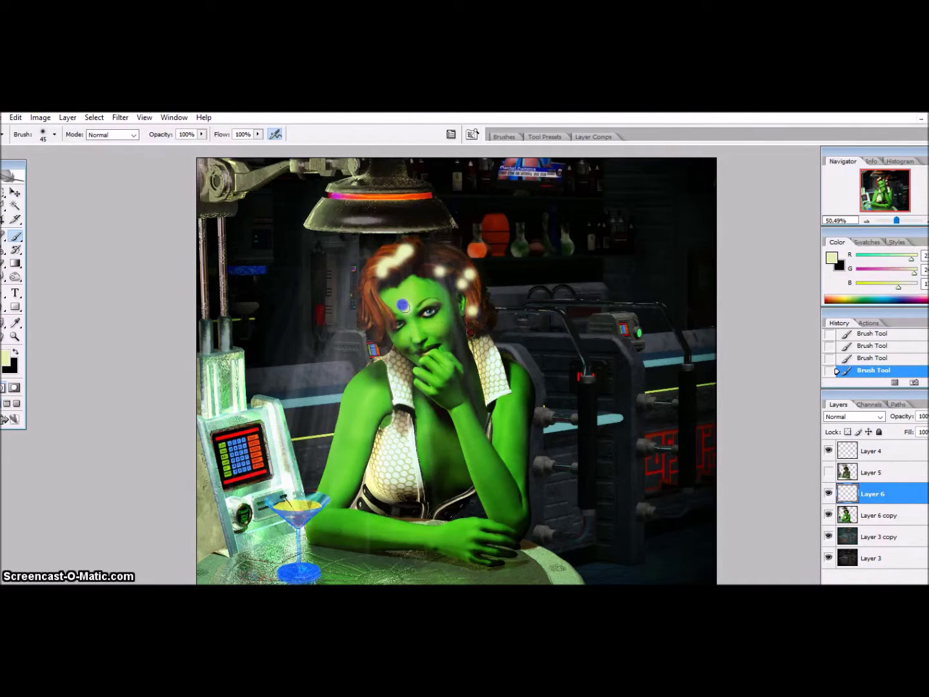
left_click_drag(403, 305, 427, 355)
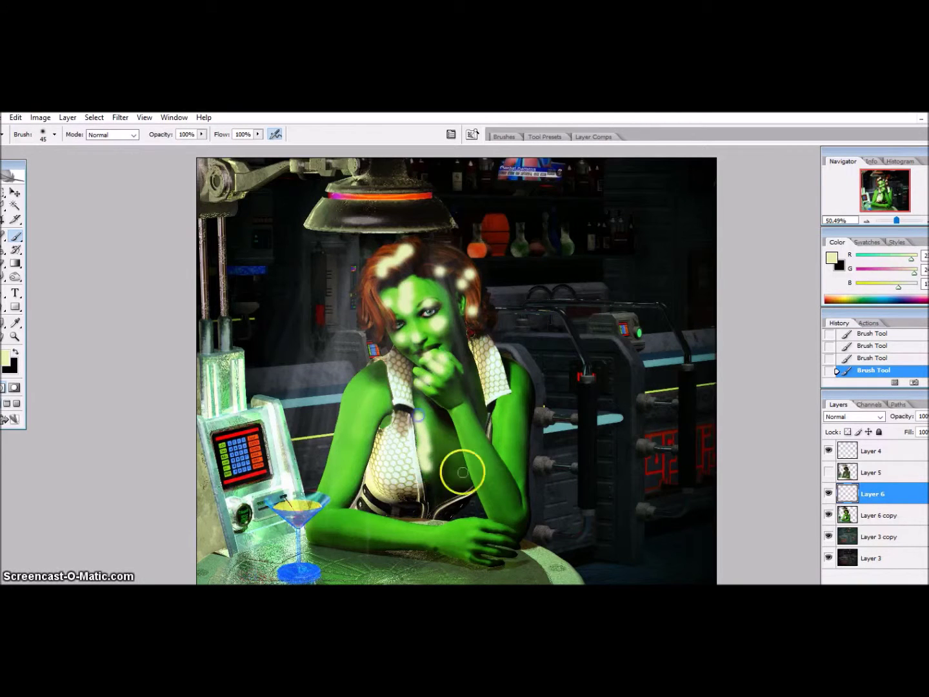
left_click_drag(450, 443, 498, 491)
left_click_drag(507, 446, 502, 381)
mouse_move(366, 404)
left_mouse_down()
mouse_move(339, 513)
mouse_move(445, 529)
left_mouse_up()
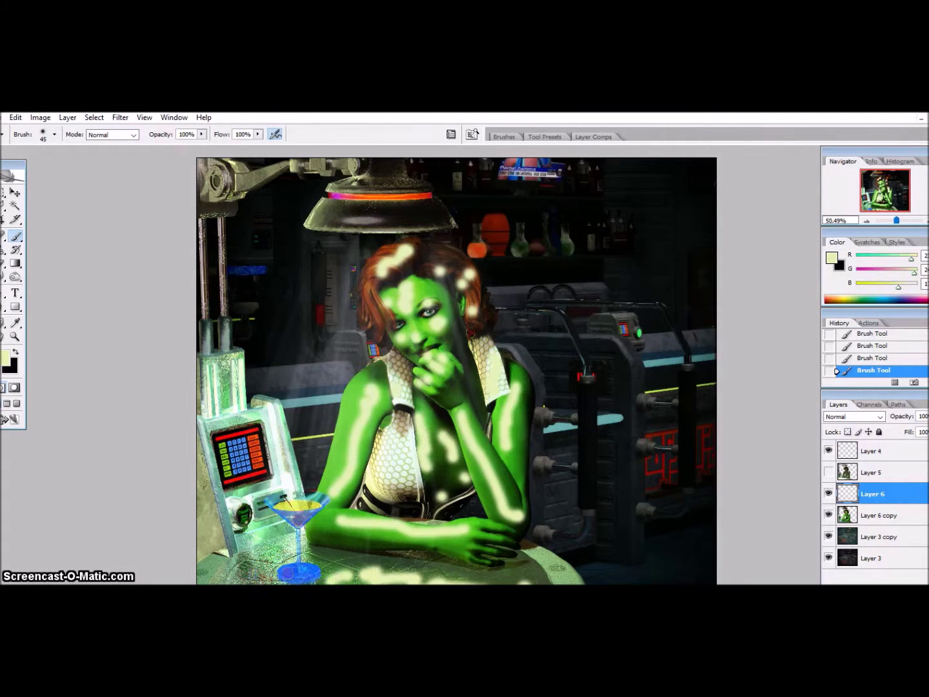
left_click_drag(300, 572, 311, 572)
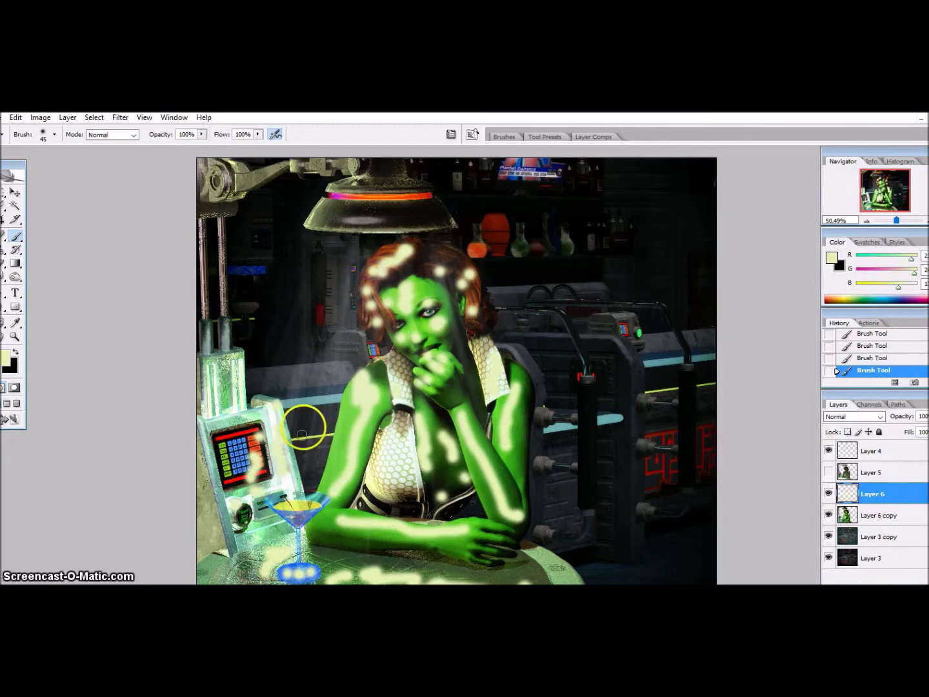
- Darken the highlights with Brightness/Contrast and shift their hue slightly with Hue/Saturation
left_click(39, 120)
left_click(197, 210)
left_click_drag(116, 212, 97, 210)
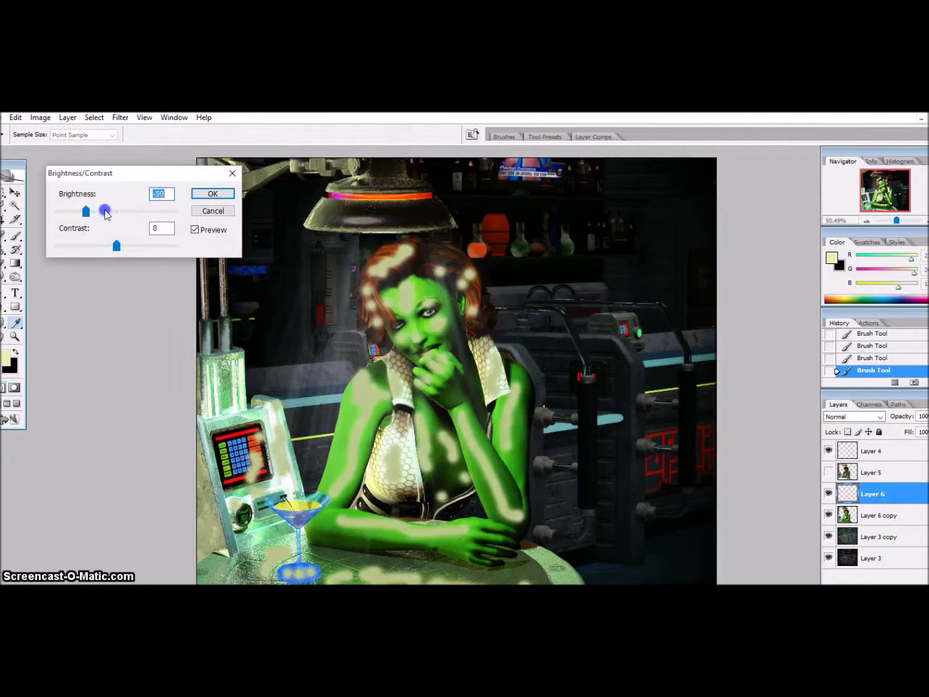
left_click(209, 194)
left_click(40, 117)
left_click(194, 229)
left_click_drag(71, 300, 72, 302)
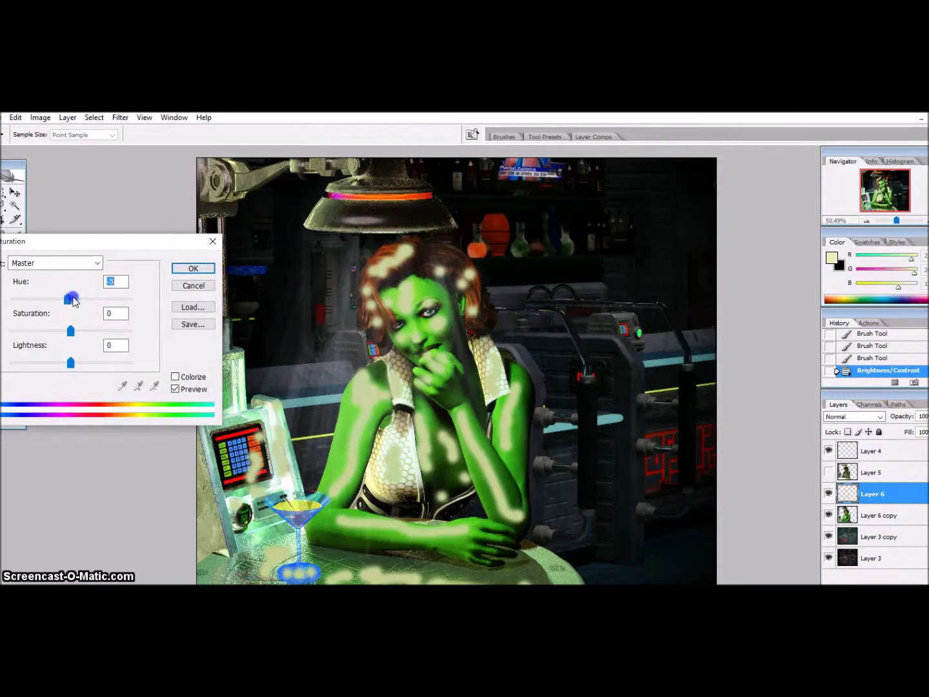
key("Return")
- Gaussian-blur the highlights, set their layer to Soft Light, and add another empty layer
left_click(120, 118)
left_click(301, 264)
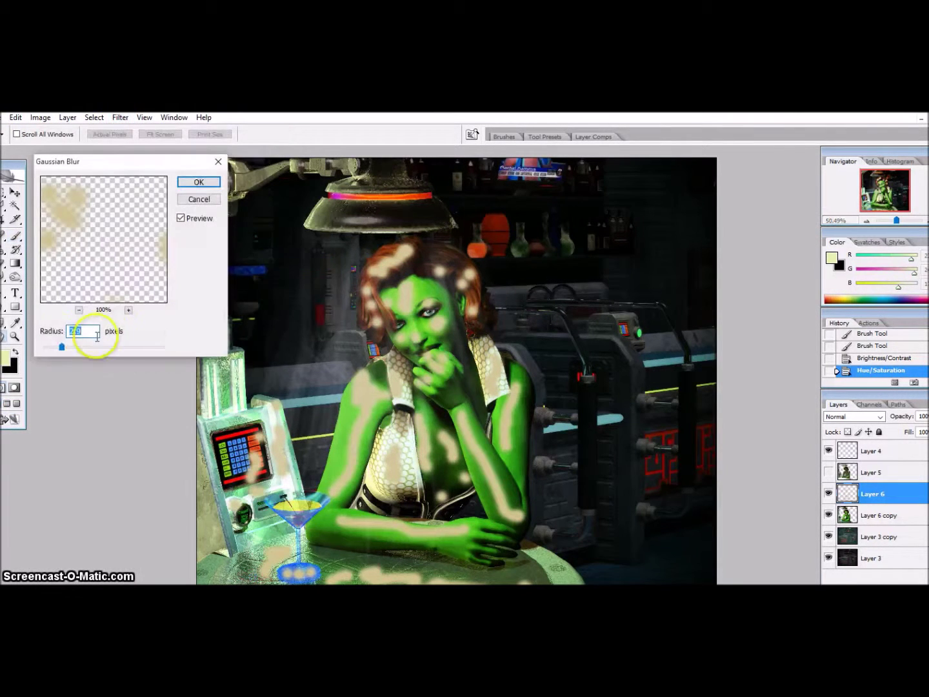
left_click_drag(84, 349, 95, 347)
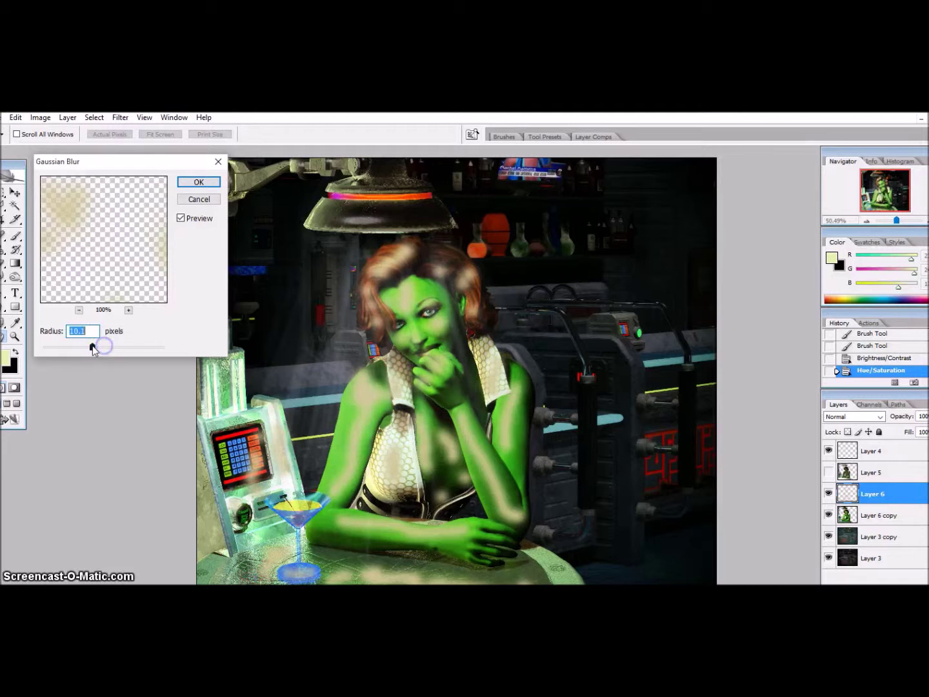
key("Return")
left_click(854, 416)
left_click(851, 278)
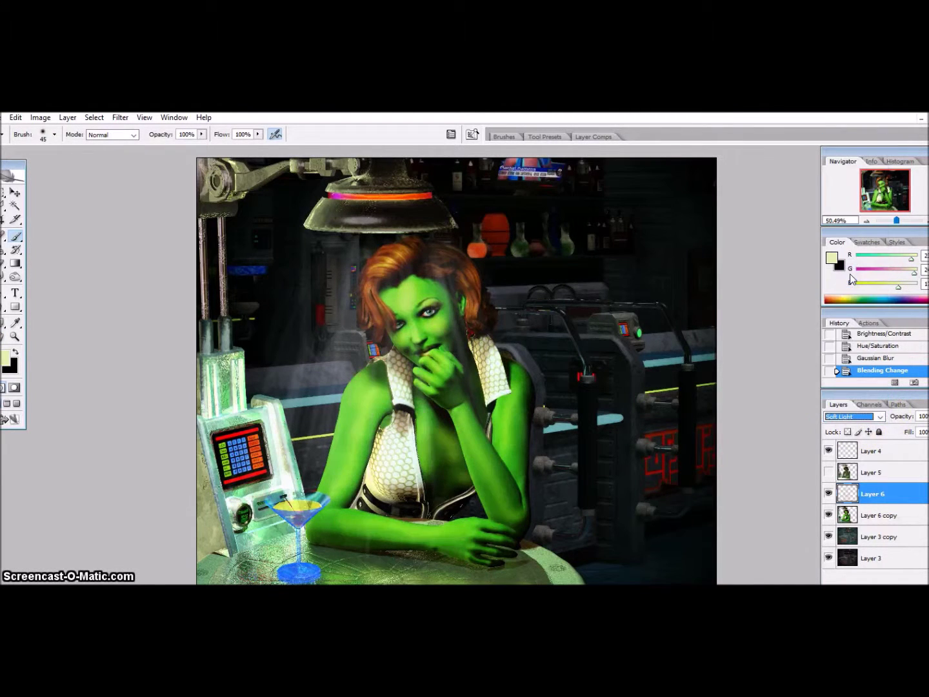
left_click(923, 404)
left_click(850, 150)
key("Return")
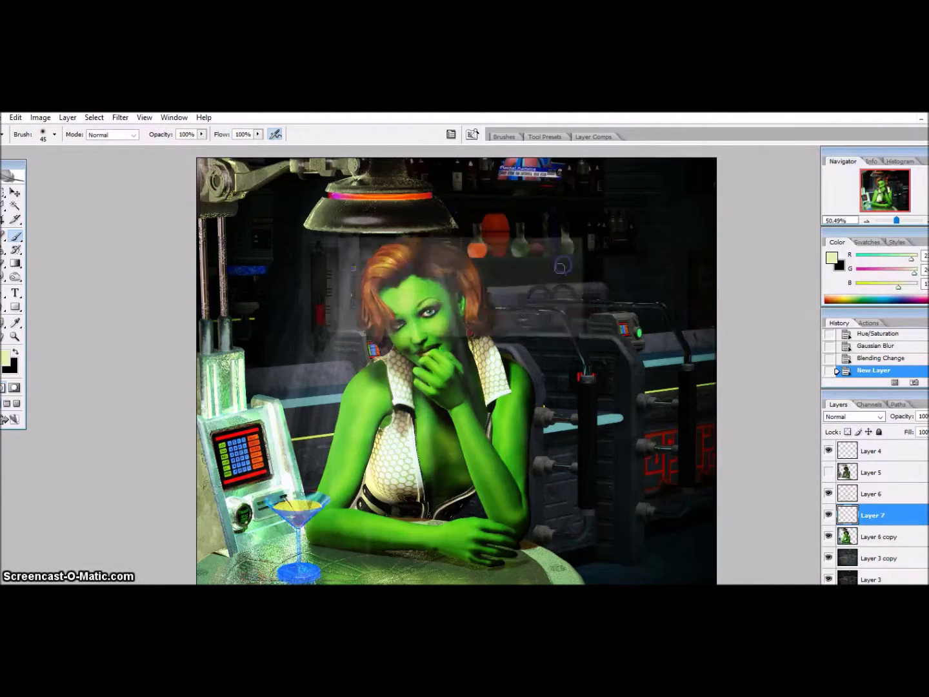
- Sample a dark blue and paint strokes over her hair, forehead, eye area and both arms
left_click(17, 323)
left_click(251, 271)
left_click(15, 236)
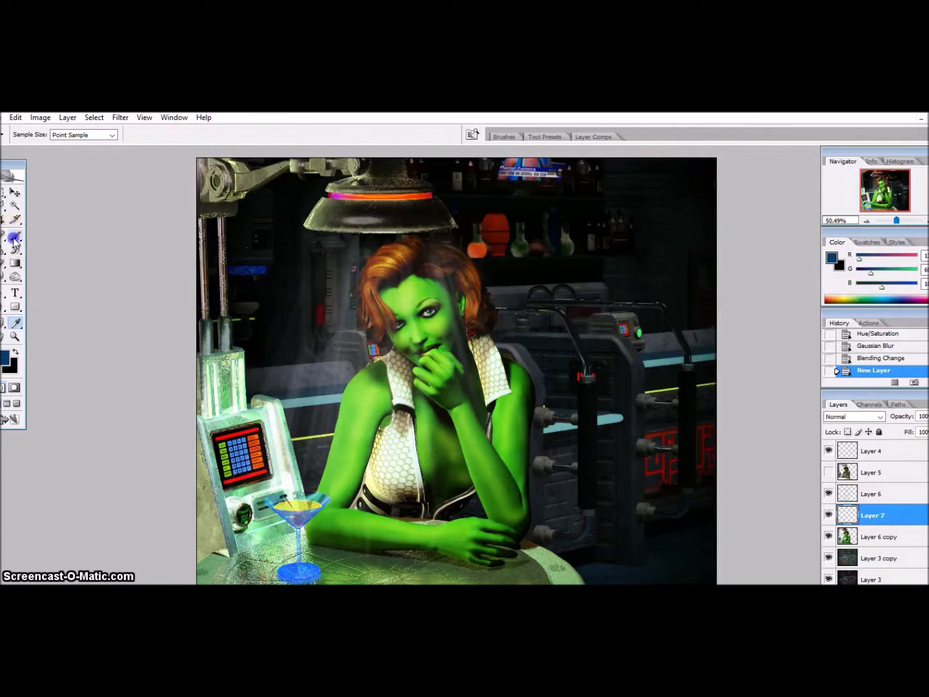
left_click(396, 279)
left_click_drag(397, 279, 415, 259)
left_click_drag(382, 284, 404, 264)
left_click_drag(411, 311, 426, 313)
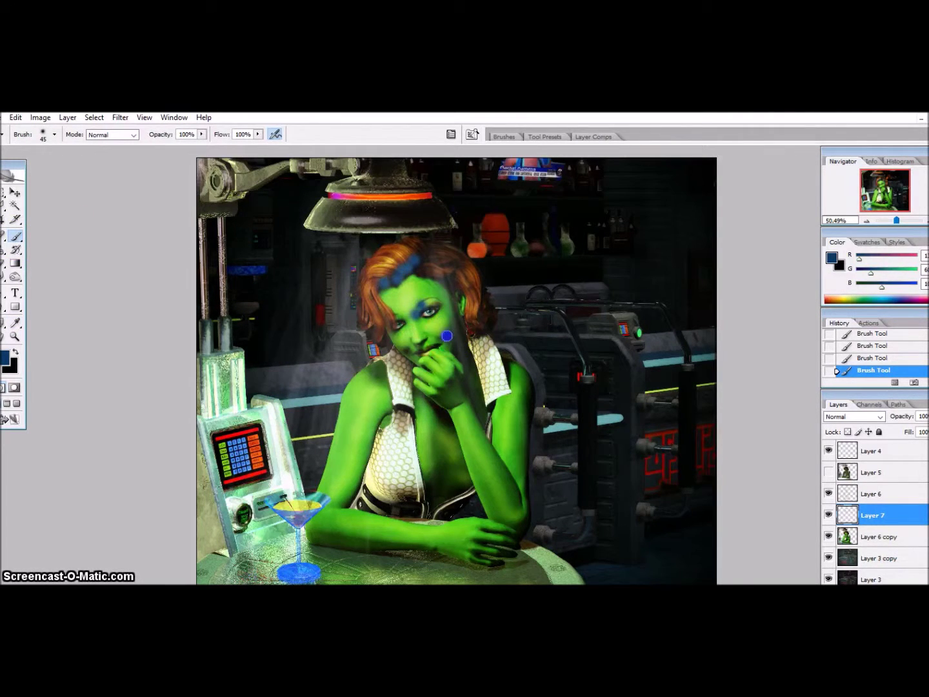
left_click(433, 309)
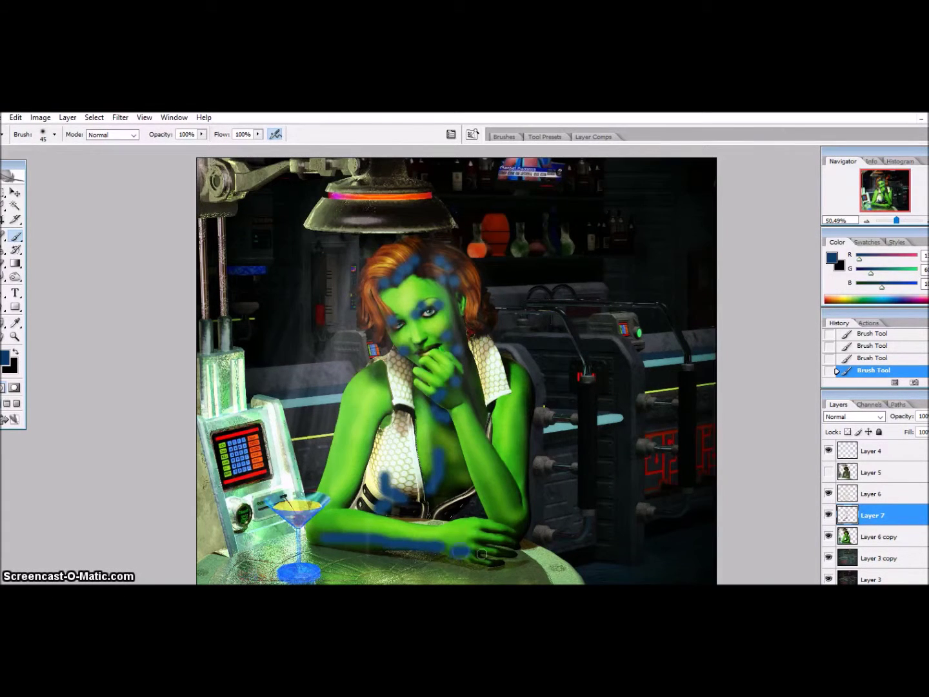
left_click_drag(476, 470, 524, 527)
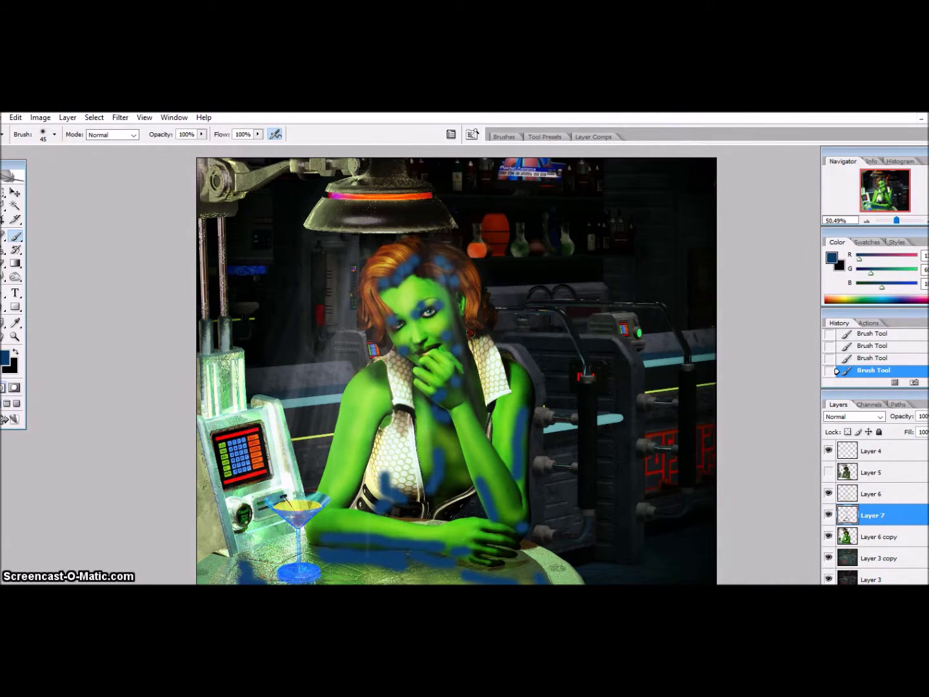
left_click_drag(353, 492, 385, 369)
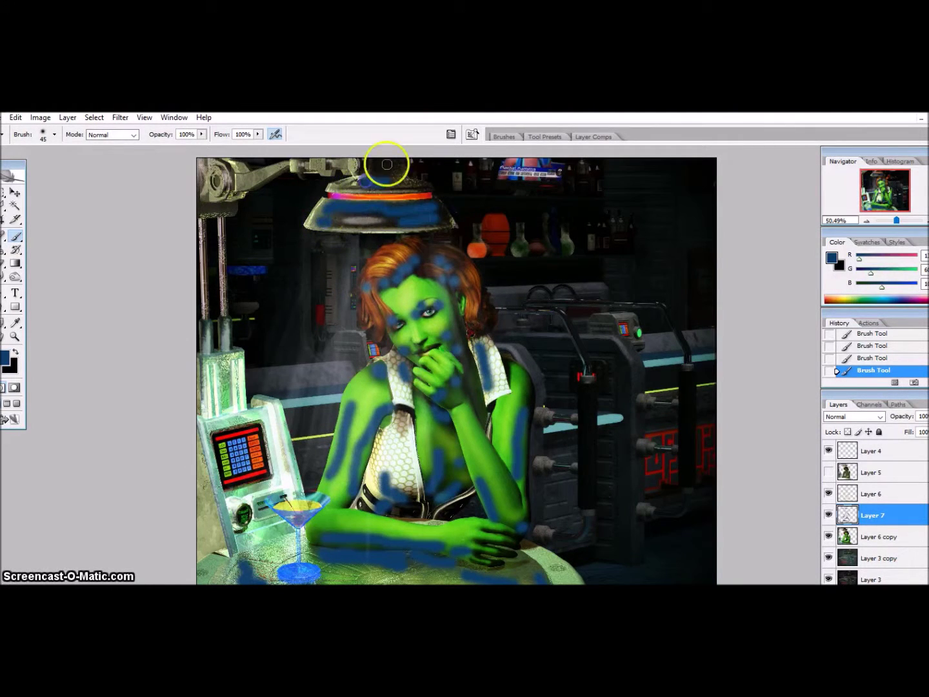
- Gaussian-blur the blue strokes and set the layer's blend mode to Soft Light
left_click(119, 121)
left_click(131, 130)
left_click(870, 420)
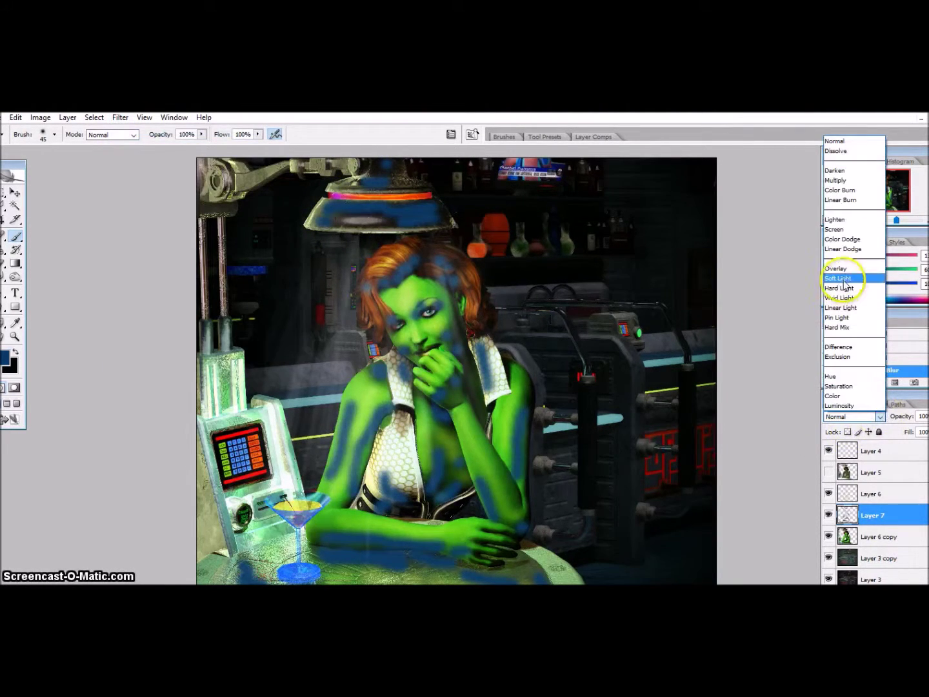
left_click(842, 273)
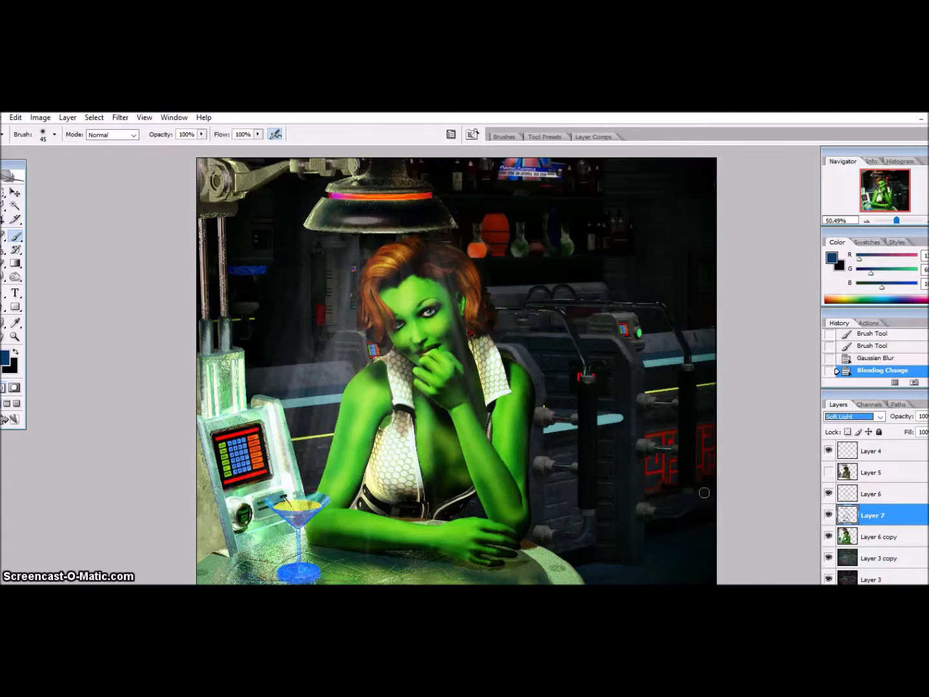
left_click(874, 579)
- Shift the colour balance of the bar background layer
left_click(40, 117)
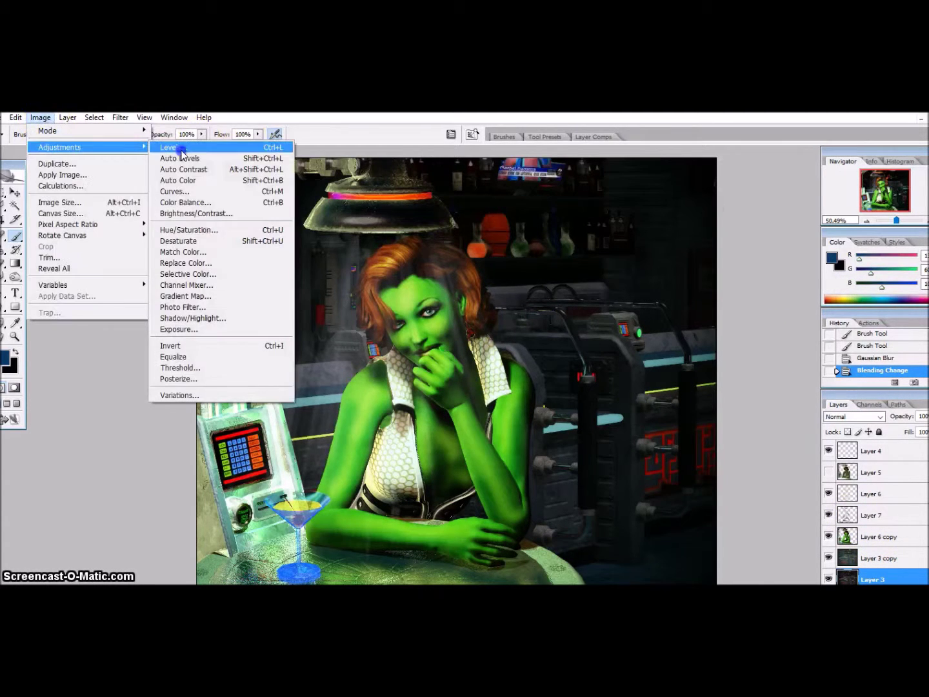
left_click(184, 202)
left_click_drag(44, 210, 43, 210)
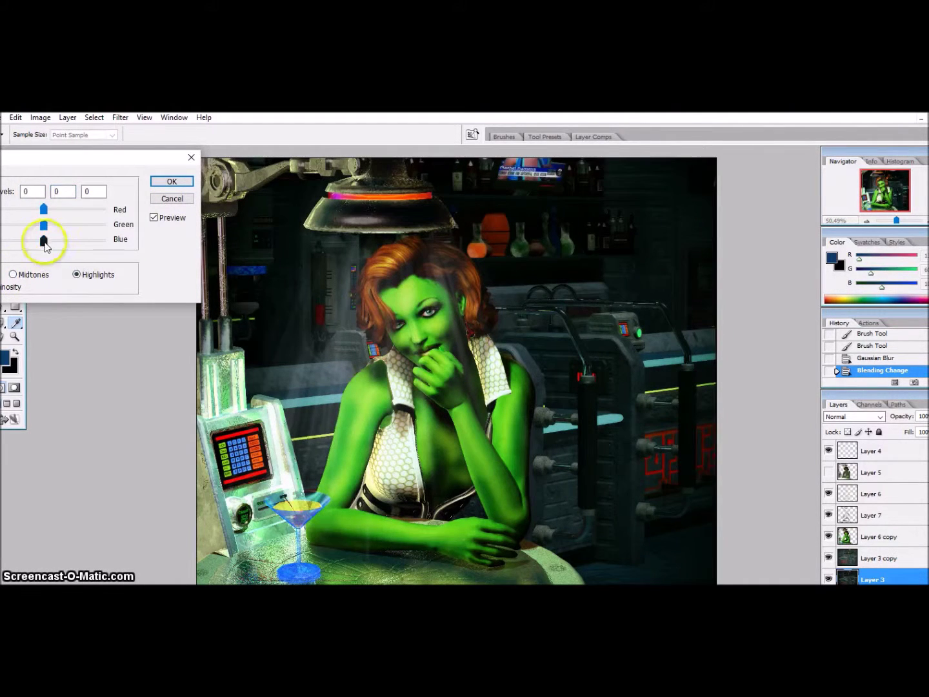
key("Return")
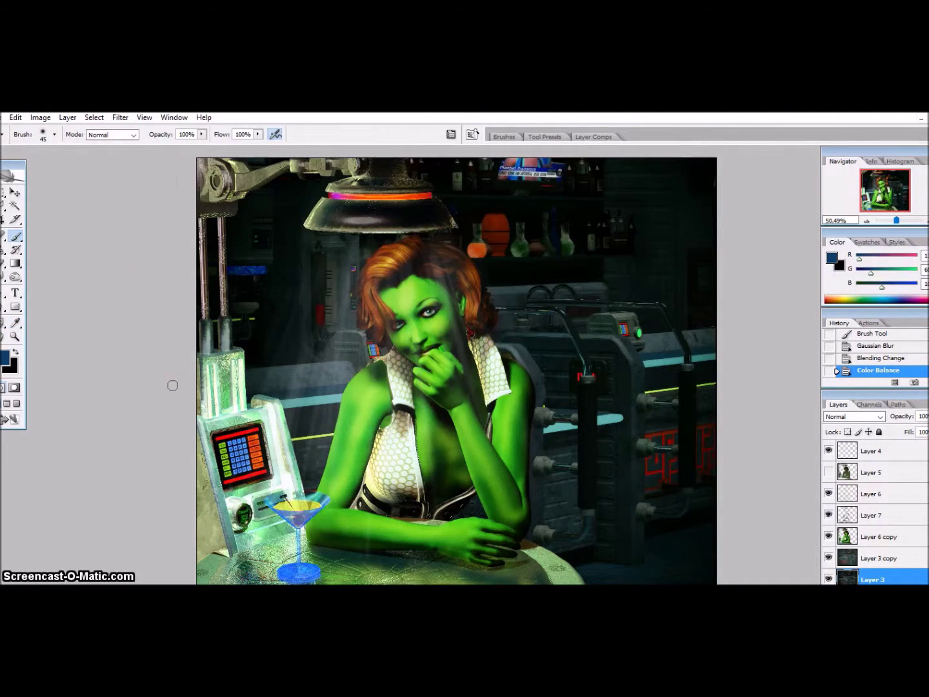
- Darken the bar background with Brightness/Contrast at -17
left_click(40, 118)
left_click(184, 214)
mouse_move(116, 211)
left_mouse_down()
mouse_move(107, 211)
mouse_move(97, 245)
left_mouse_up()
key("Return")
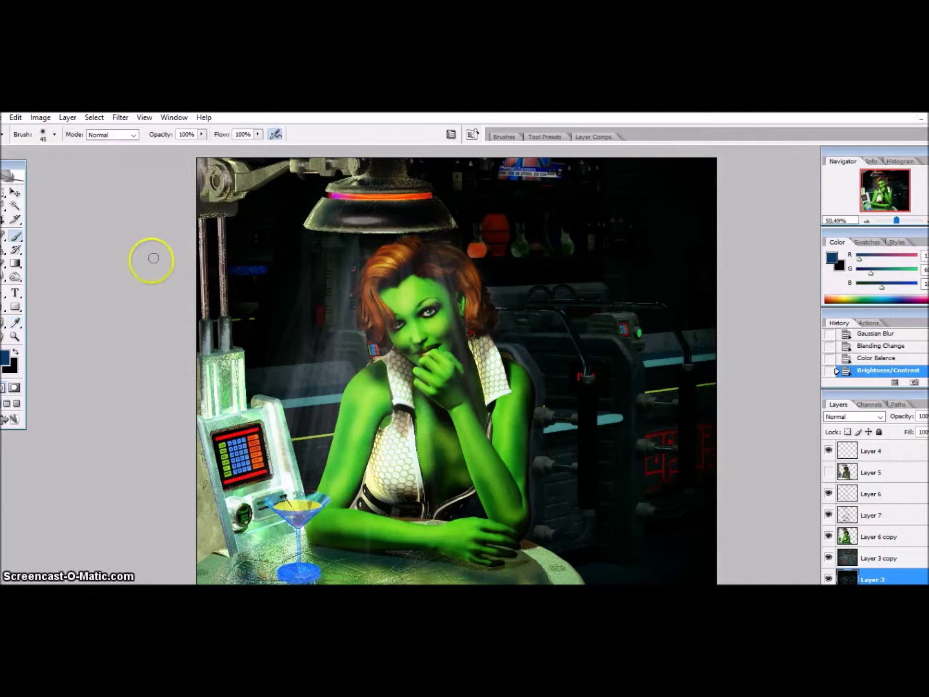
left_click(884, 538)
left_click(868, 322)
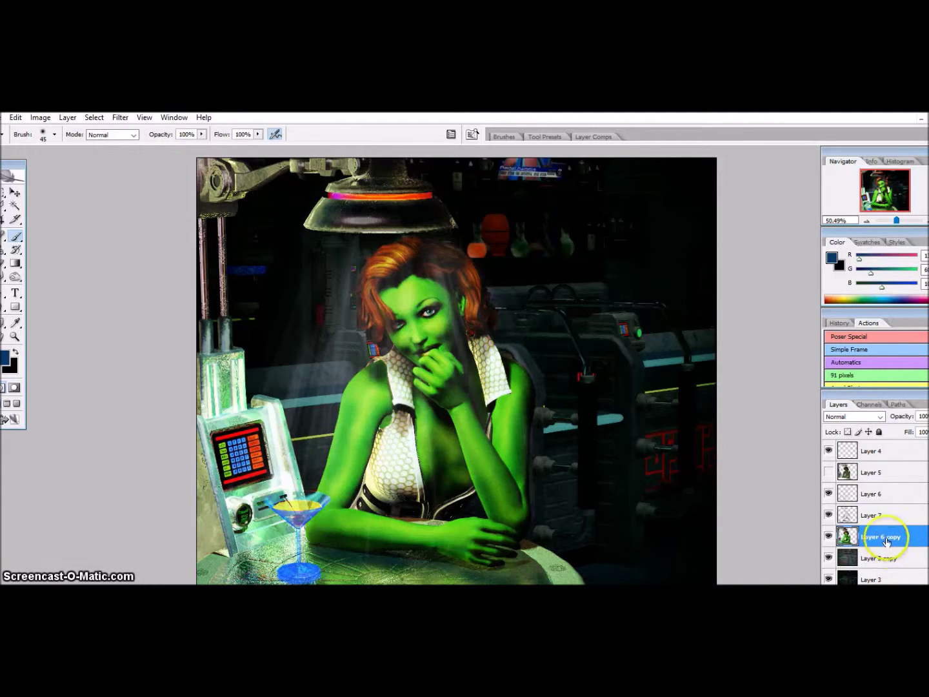
- Add a Curves adjustment layer using a loaded S-curve preset, weakened to about half
left_click_drag(874, 397, 850, 323)
left_click(850, 550)
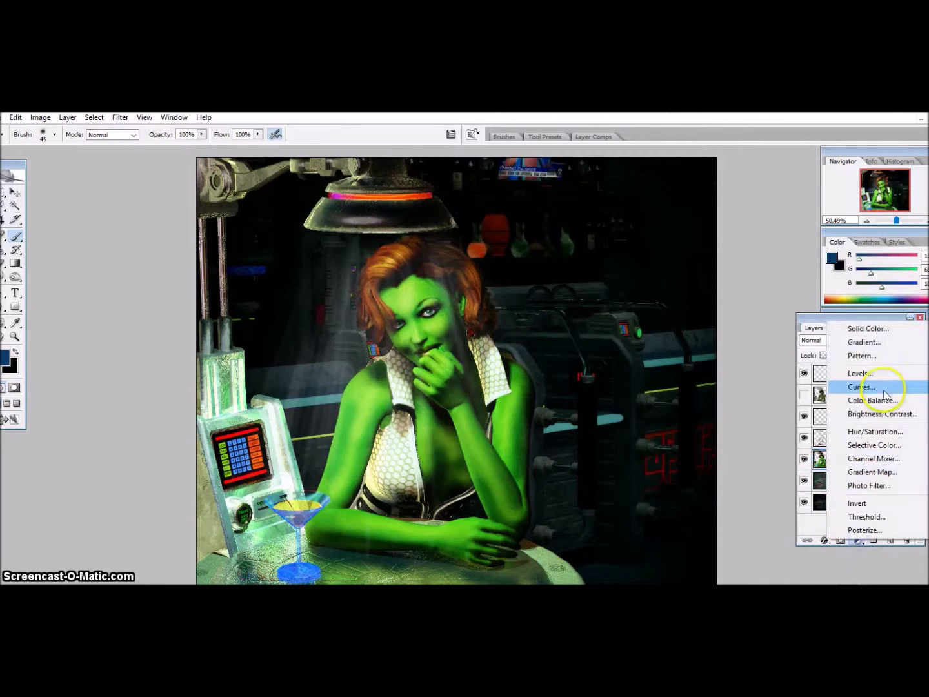
left_click(852, 386)
left_click(248, 265)
scroll(525, 514, "down", 1)
left_click(509, 549)
left_click(742, 568)
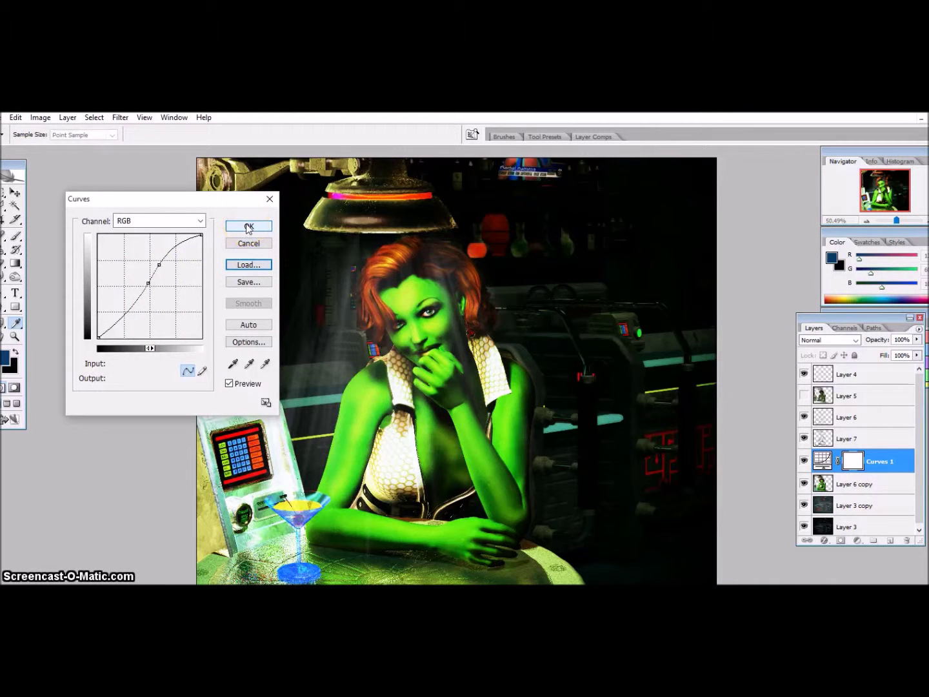
left_click(248, 227)
left_click_drag(897, 355, 886, 353)
- Apply a Gaussian blur to the semi-transparent Layer 4
left_click(877, 493)
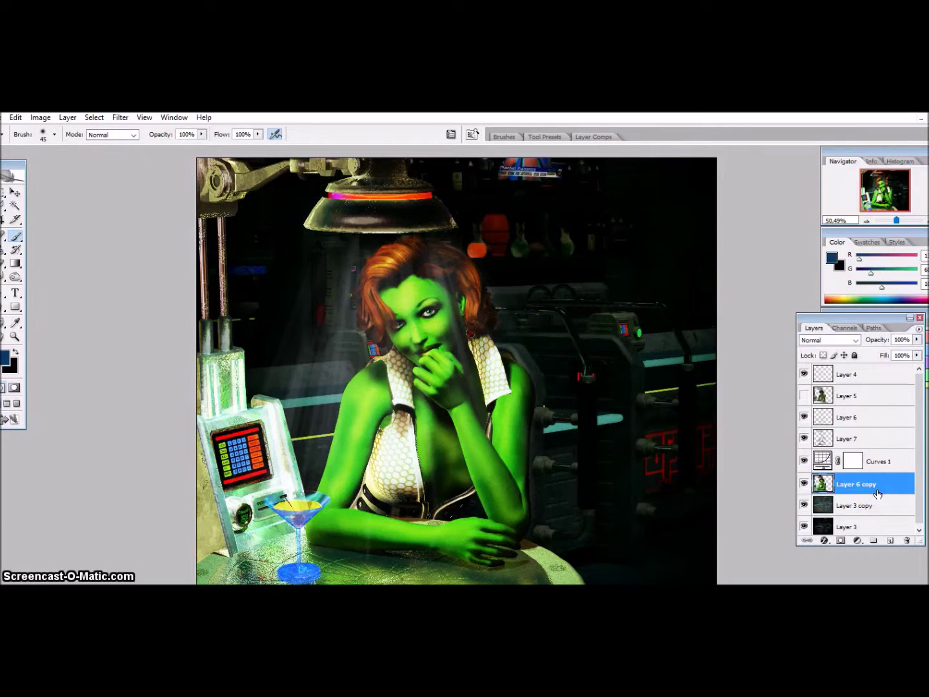
left_click(869, 377)
left_click(120, 117)
left_click(284, 260)
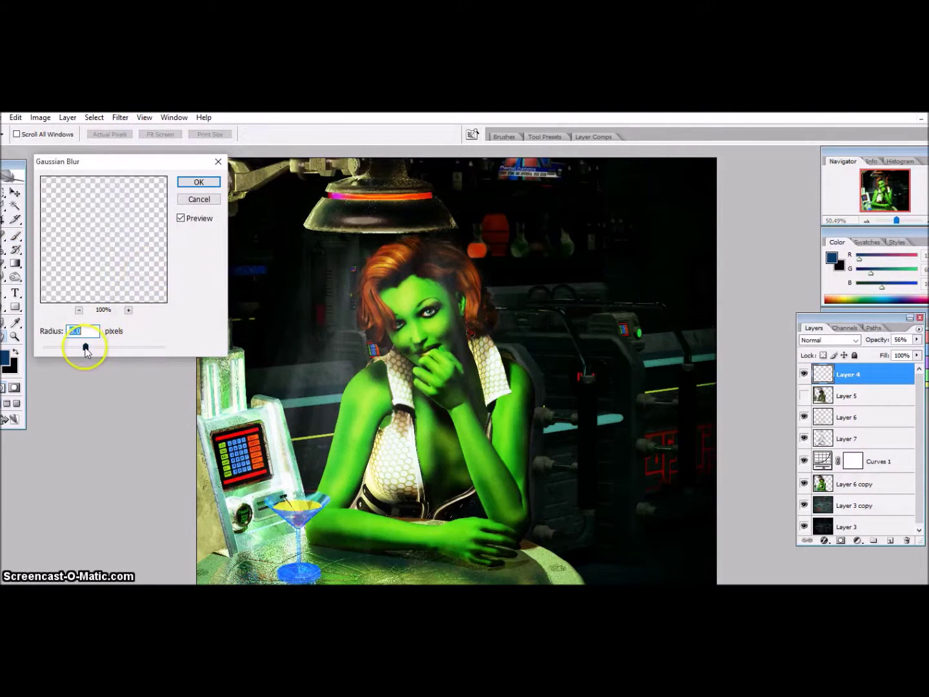
left_click(198, 183)
key("b")
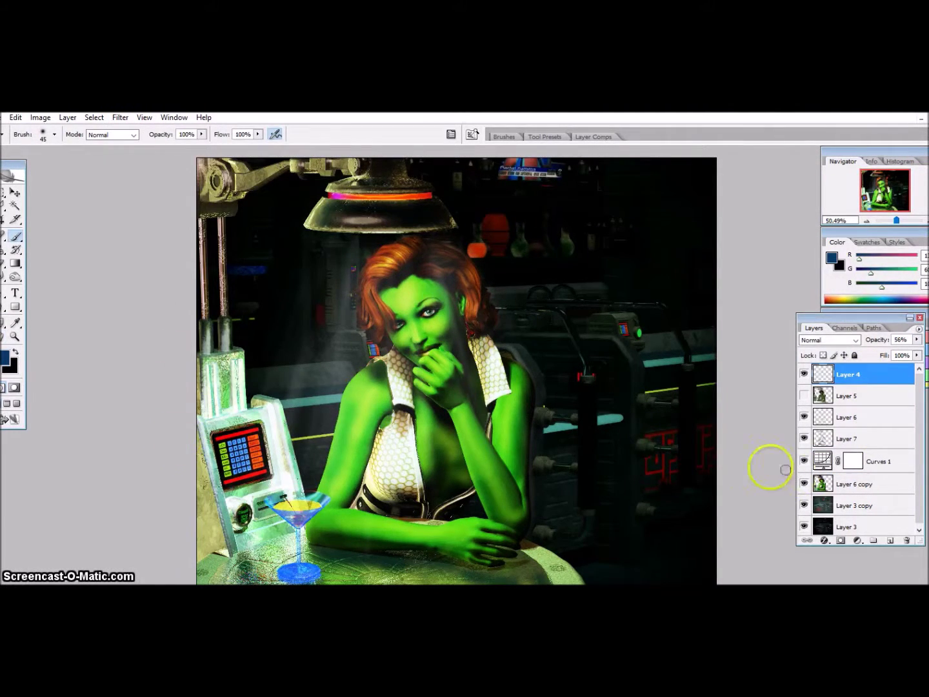
left_click(858, 484)
key("z")
left_click(6, 193)
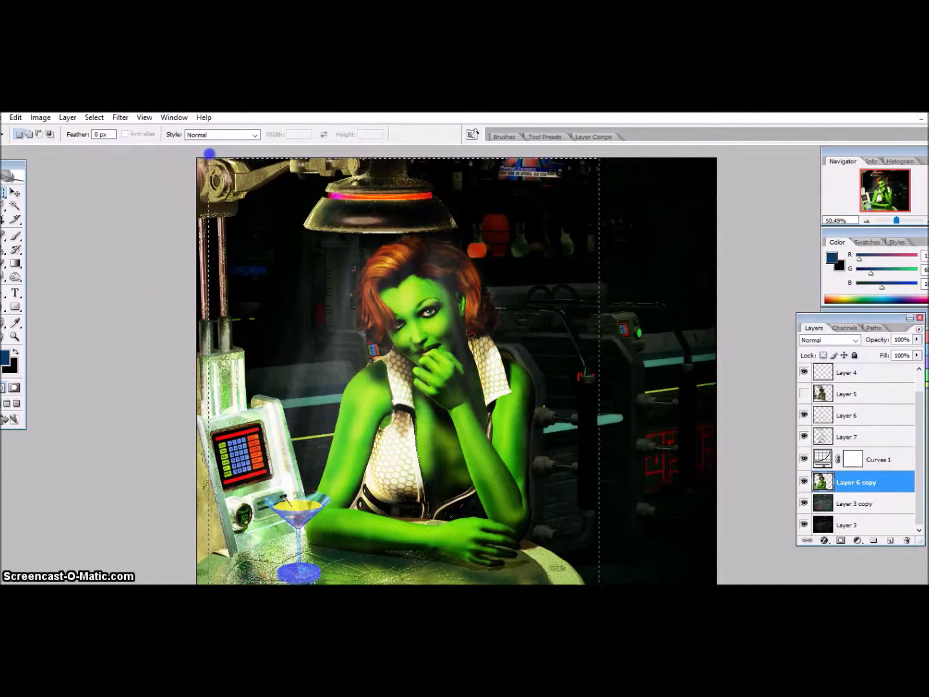
- Crop the image to a narrower portrait framing around the woman
left_click_drag(590, 584, 615, 584)
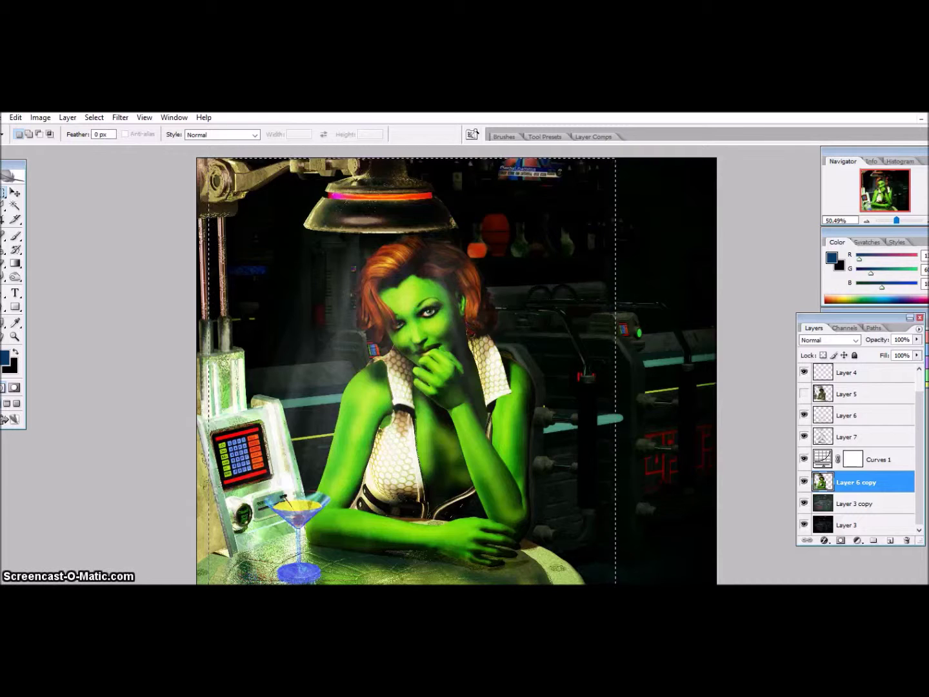
left_click_drag(209, 158, 216, 167)
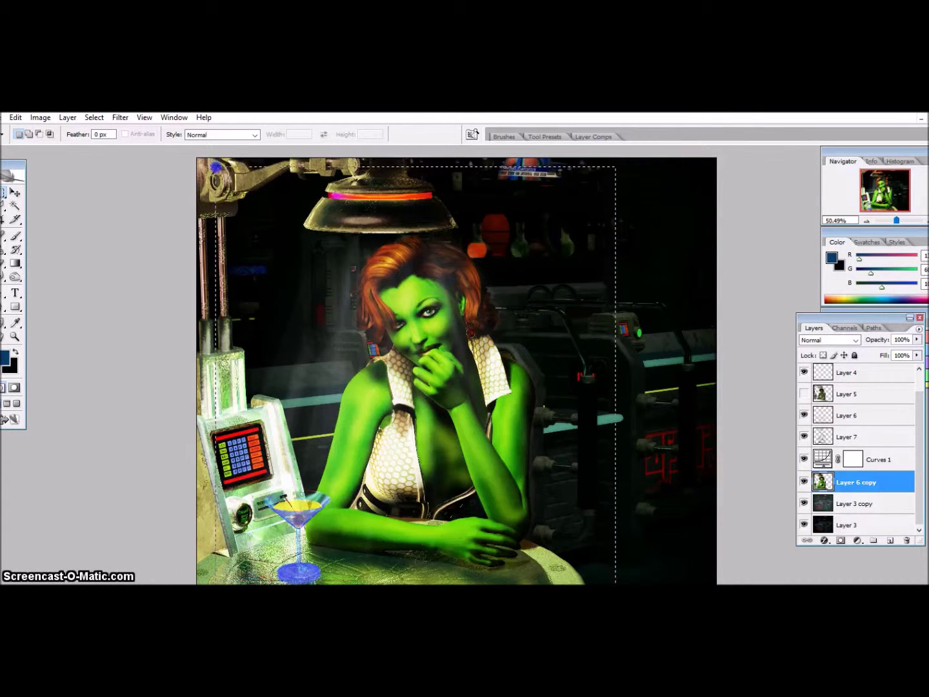
left_click(39, 117)
left_click(58, 245)
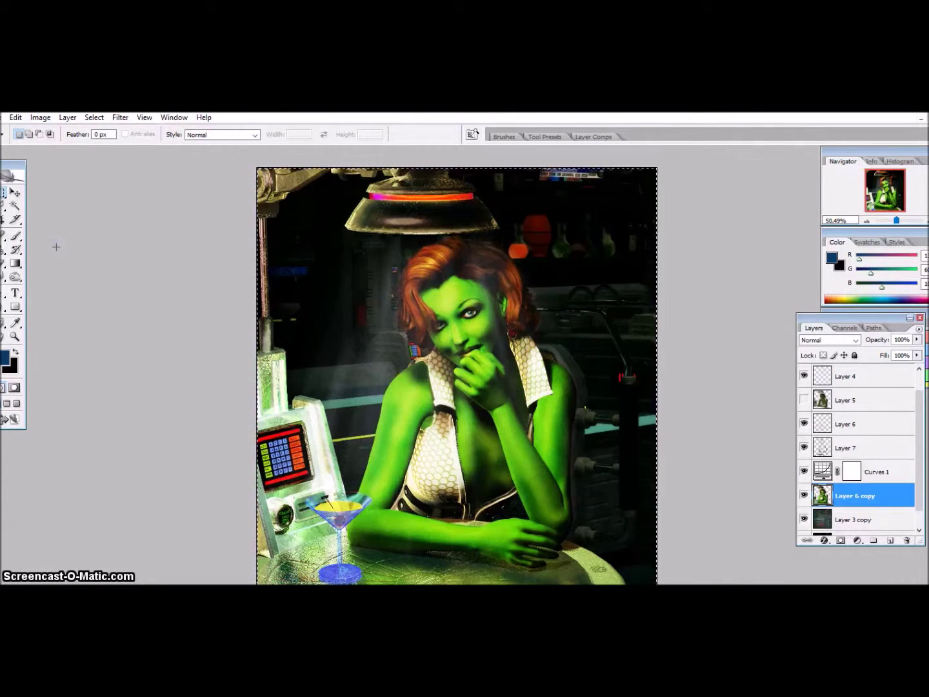
left_click(14, 336)
left_click(426, 386)
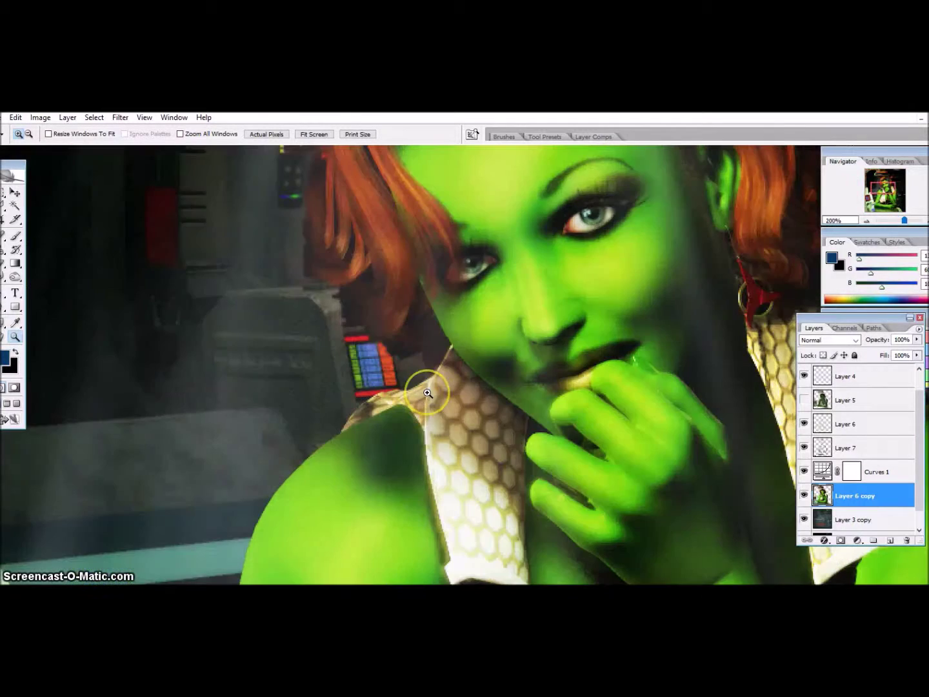
- Lower Layer 4's opacity to 38%
left_click(804, 376)
left_click(844, 376)
left_click(917, 340)
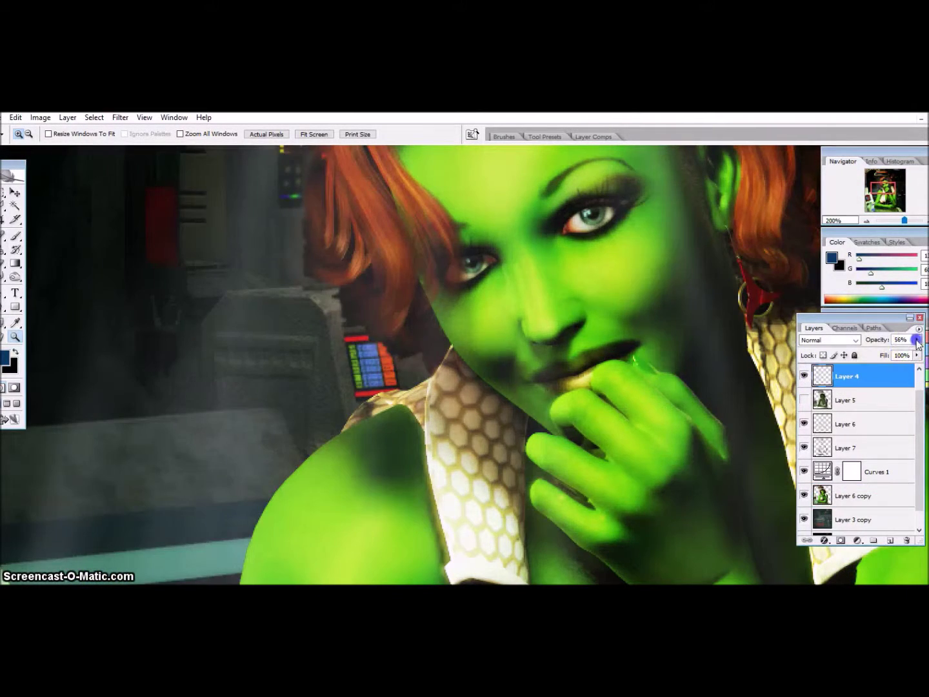
left_click_drag(918, 351, 876, 355)
left_click(138, 117)
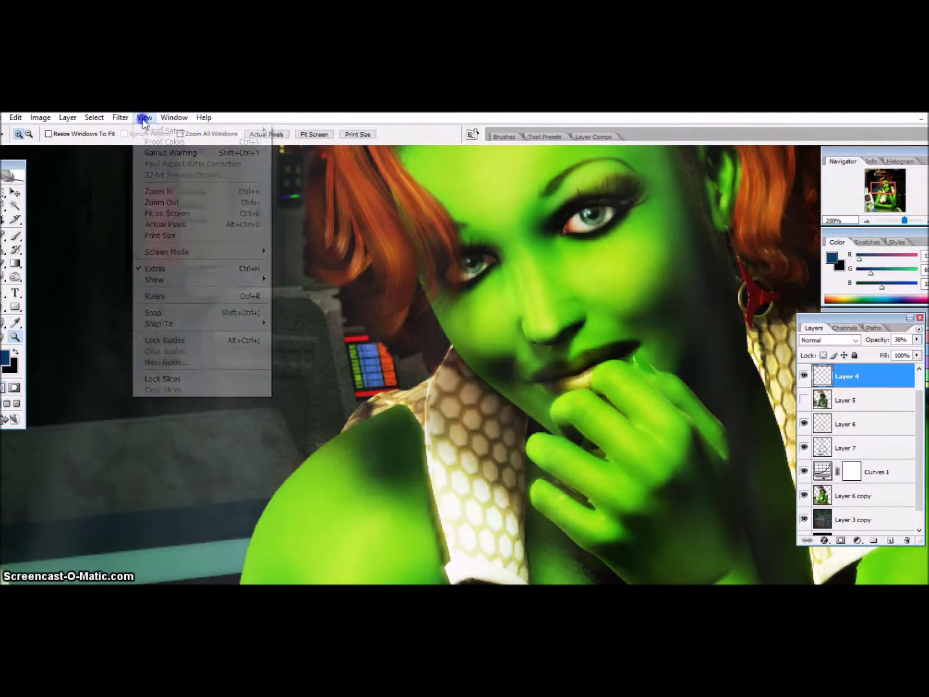
left_click(172, 218)
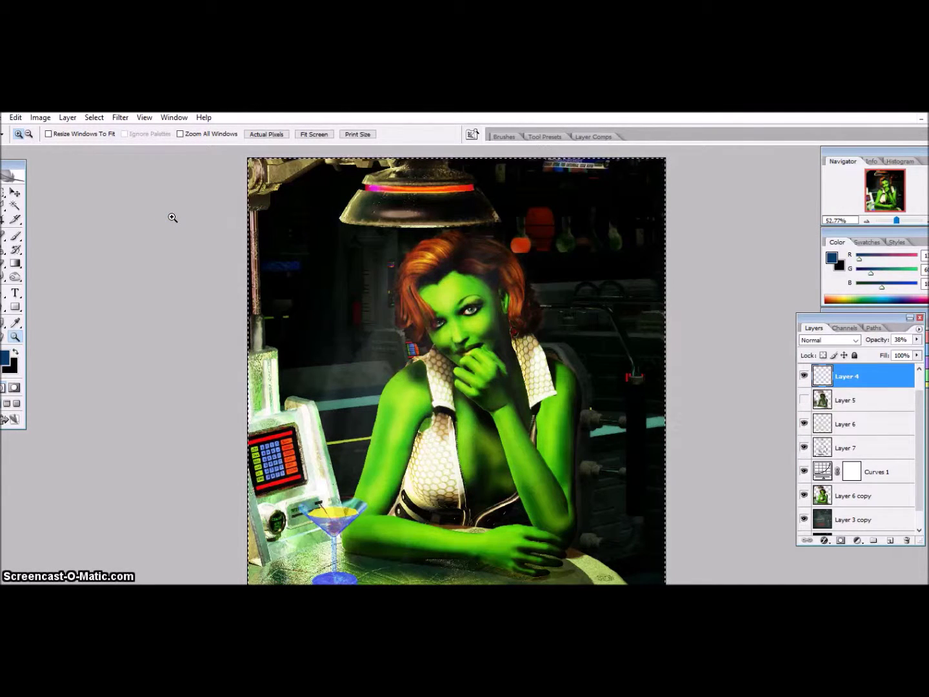
- Slightly darken Layer 6 copy with Brightness/Contrast
left_click(40, 118)
left_click(194, 237)
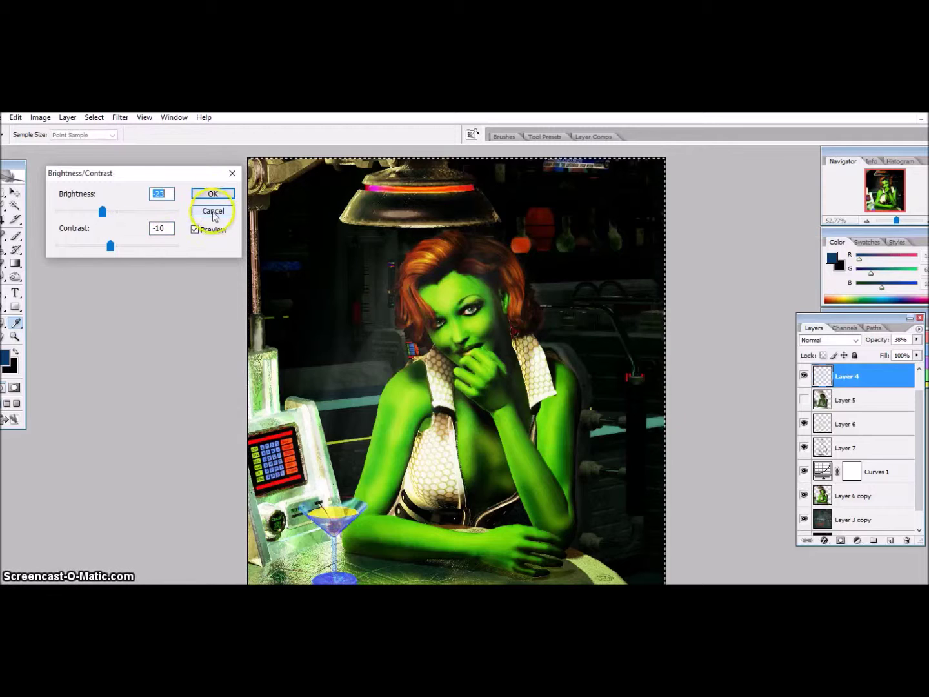
left_click(209, 211)
left_click(856, 496)
left_click(40, 118)
left_click(194, 226)
left_click_drag(110, 205, 118, 244)
left_click(212, 194)
- Dock the Layers panel below History and Actions, then flatten the image, discarding the hidden layer
key("z")
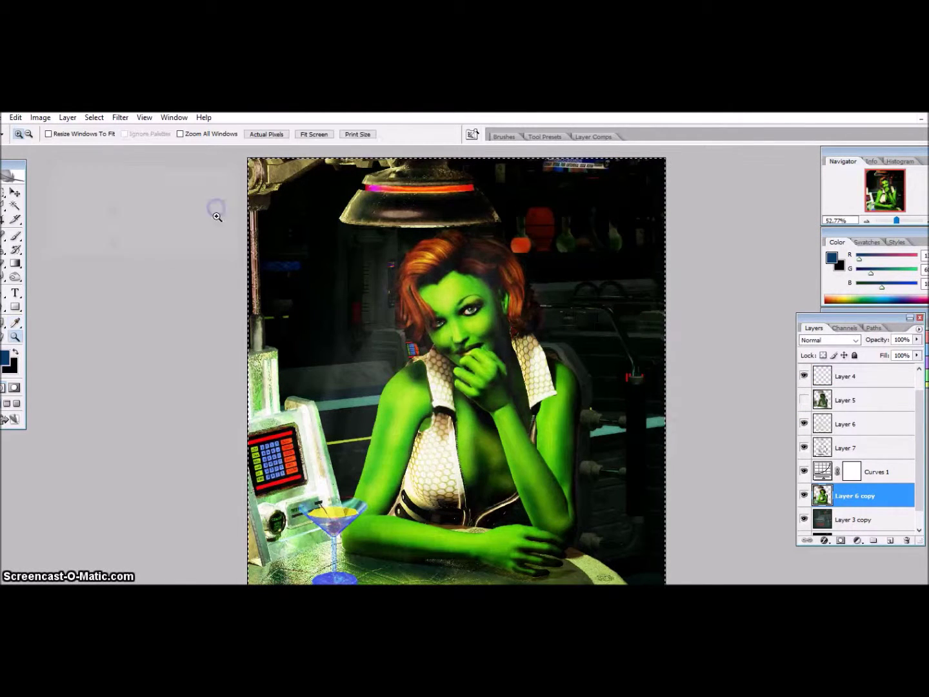
left_click_drag(852, 321, 858, 362)
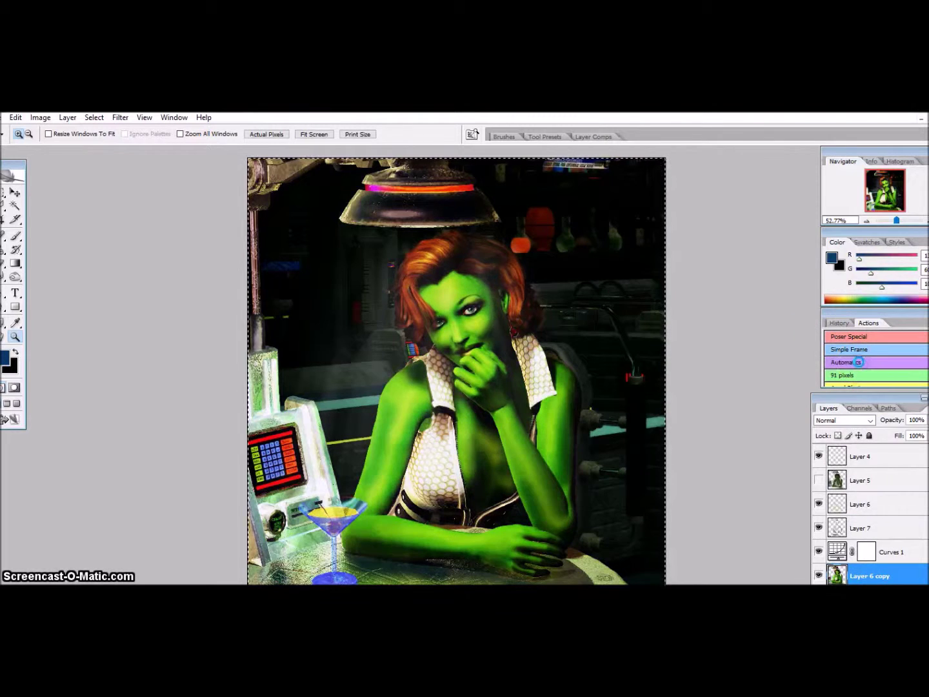
left_click(924, 397)
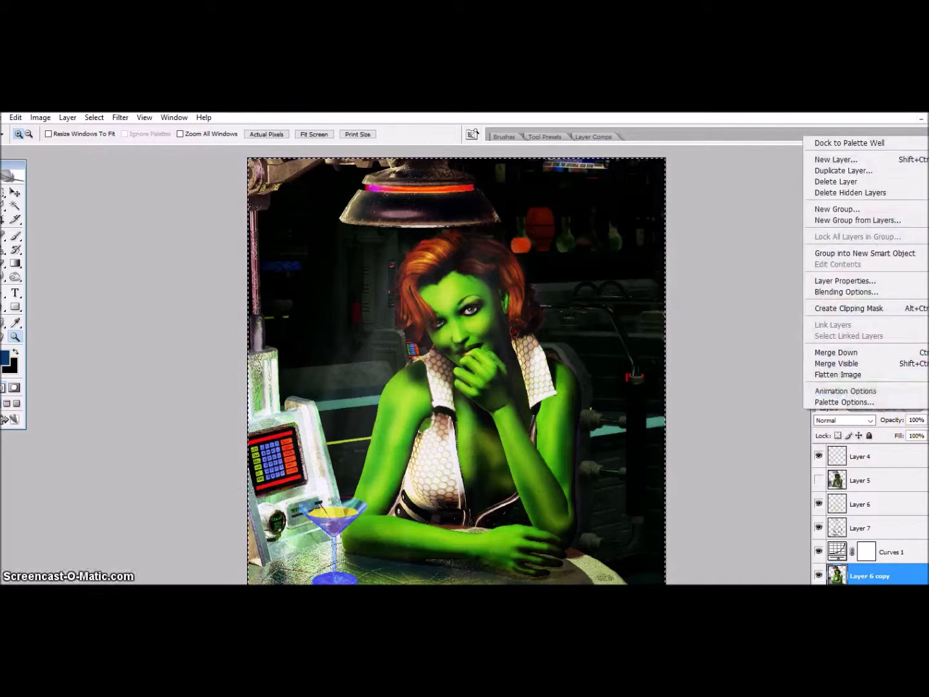
left_click(887, 374)
left_click(414, 304)
left_click(925, 399)
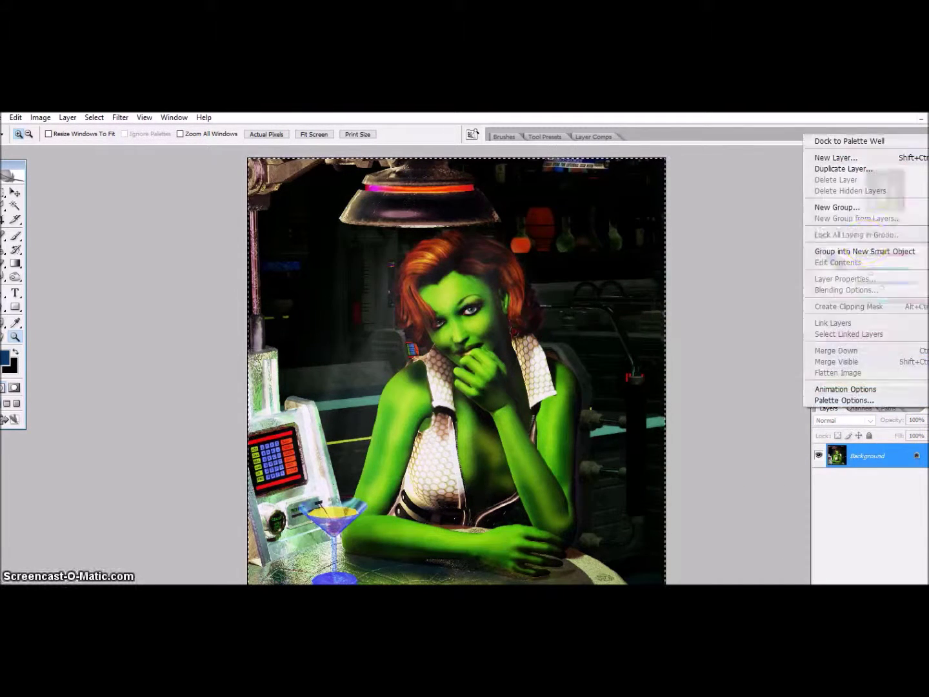
left_click(40, 116)
- Preview the Cooling Filter (LBB) and Underwater photo filters, then cancel without applying
left_click(207, 305)
left_click(570, 201)
left_click(530, 253)
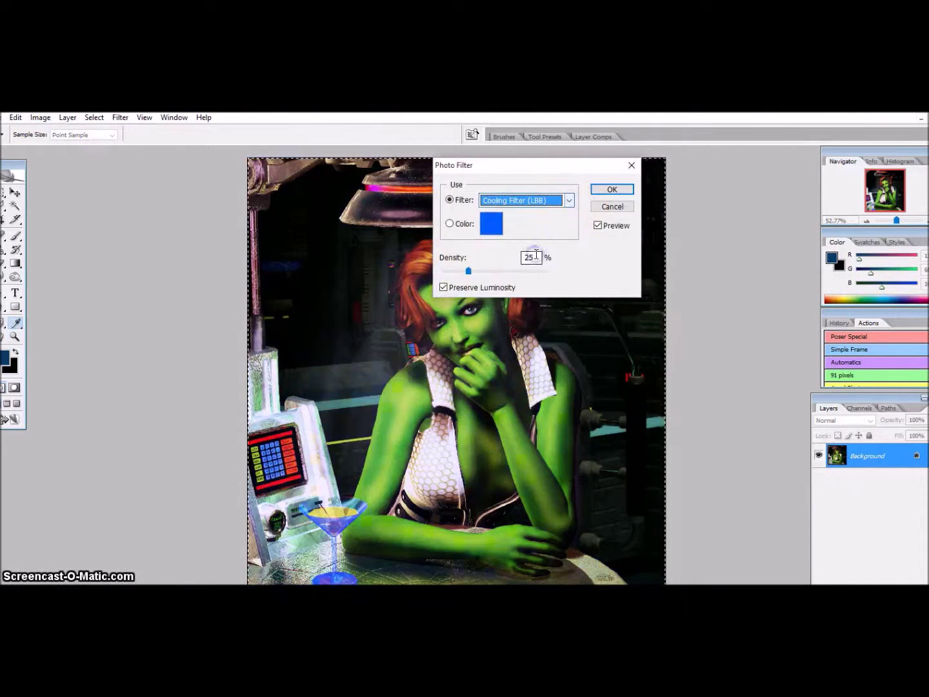
left_click(568, 200)
left_click(516, 399)
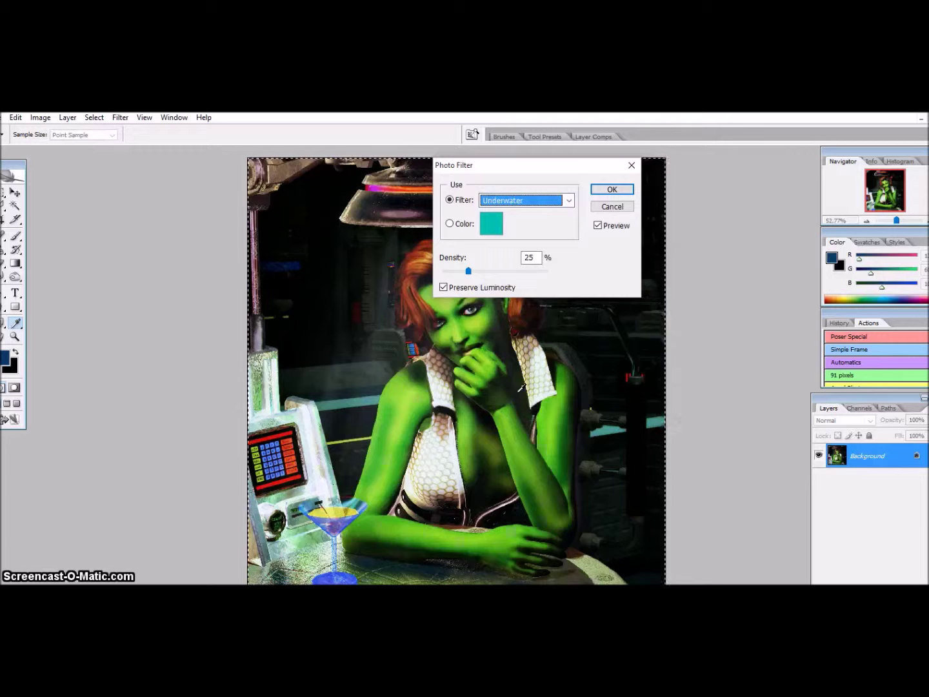
left_click(613, 206)
key("z")
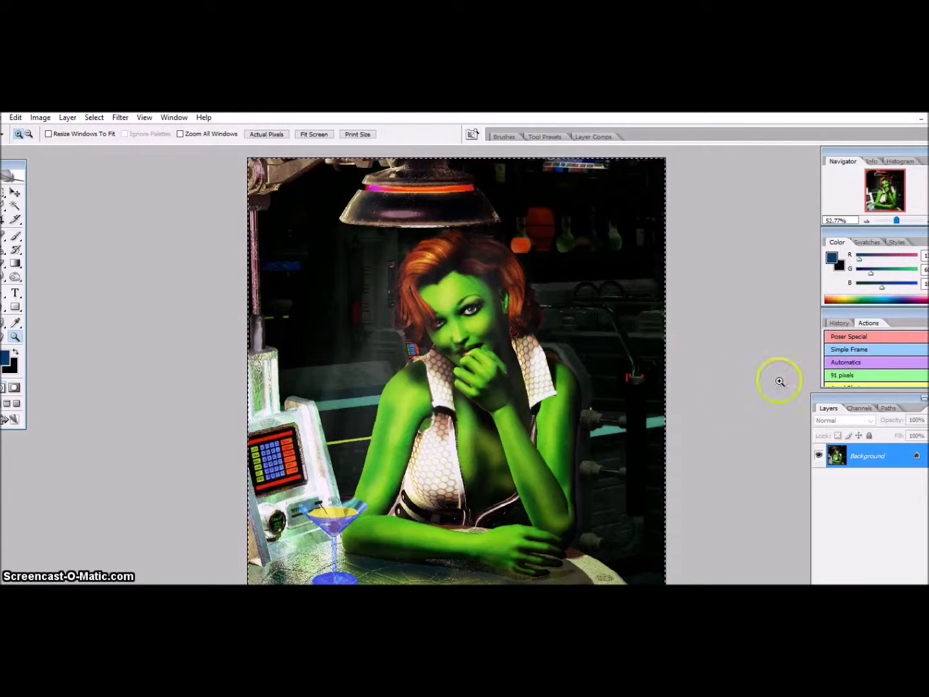
- Lighten the area under the lamp with the Dodge tool at Midtones, 20%
left_click_drag(14, 275, 51, 272)
left_click(55, 134)
left_click_drag(381, 310, 457, 220)
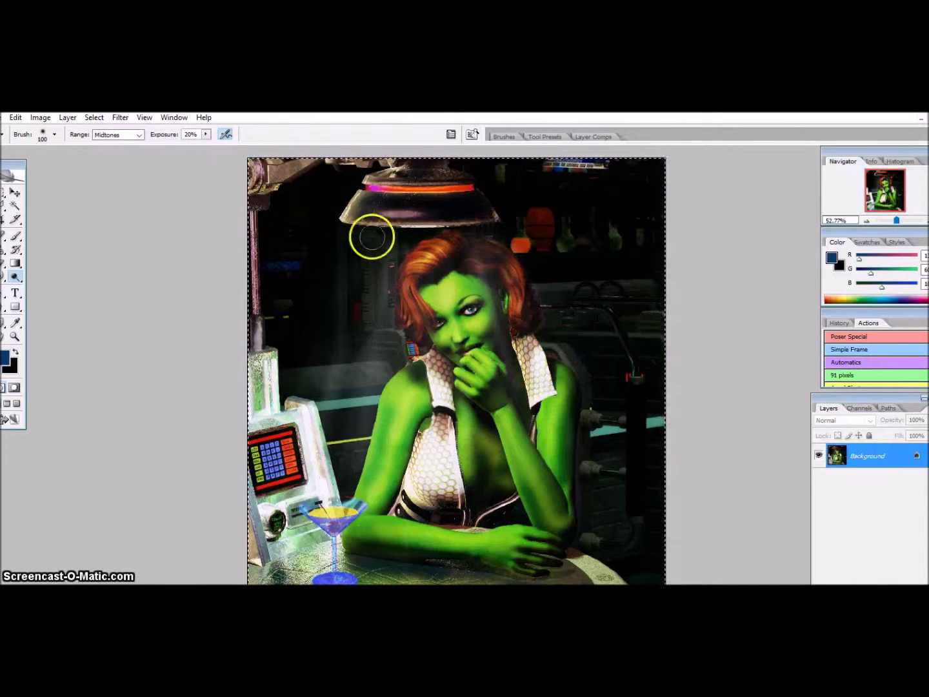
left_click(840, 323)
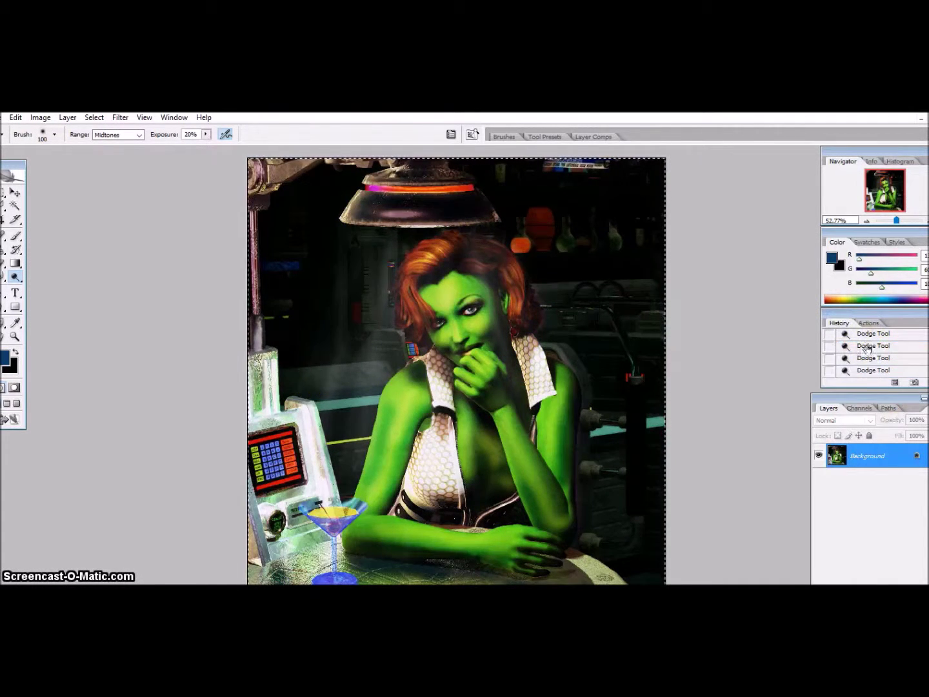
left_click(866, 334)
key("ctrl+z")
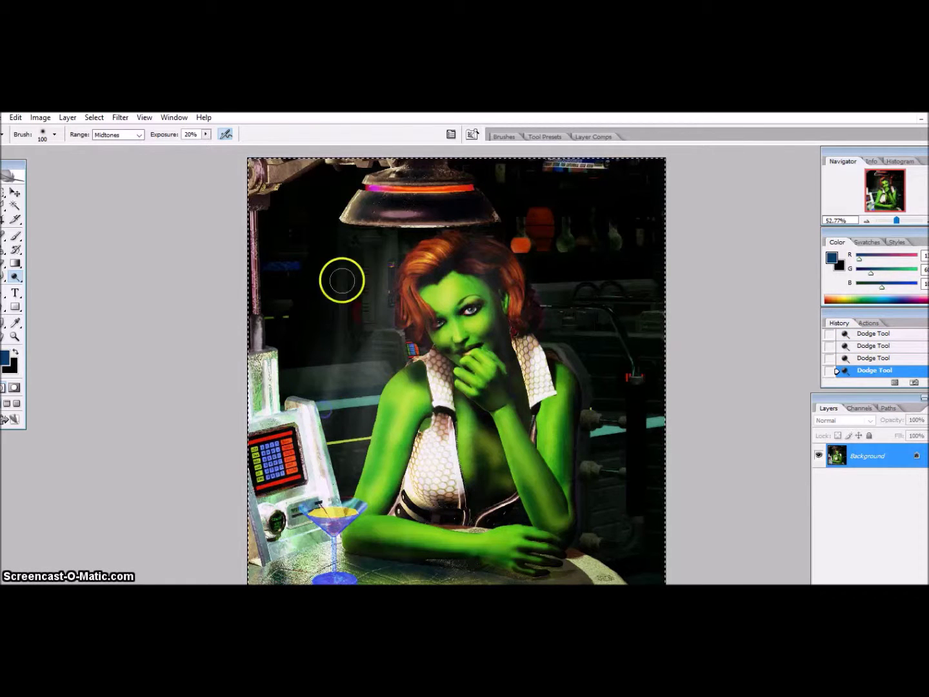
- Boost the image contrast by +8 with Brightness/Contrast
left_click(40, 118)
left_click(217, 212)
left_click_drag(116, 245, 119, 245)
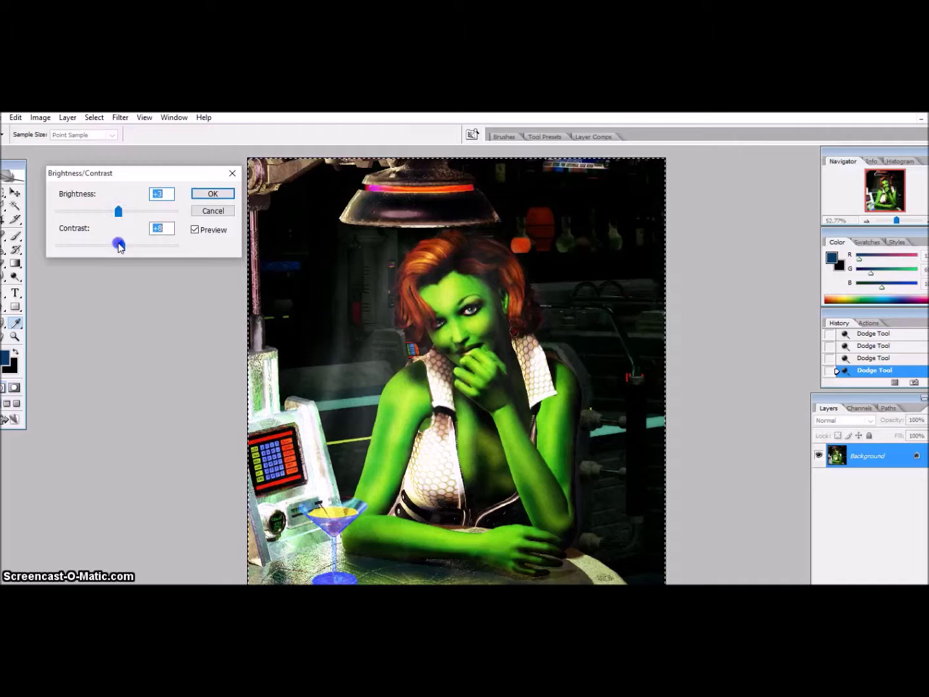
left_click(211, 193)
left_click(924, 398)
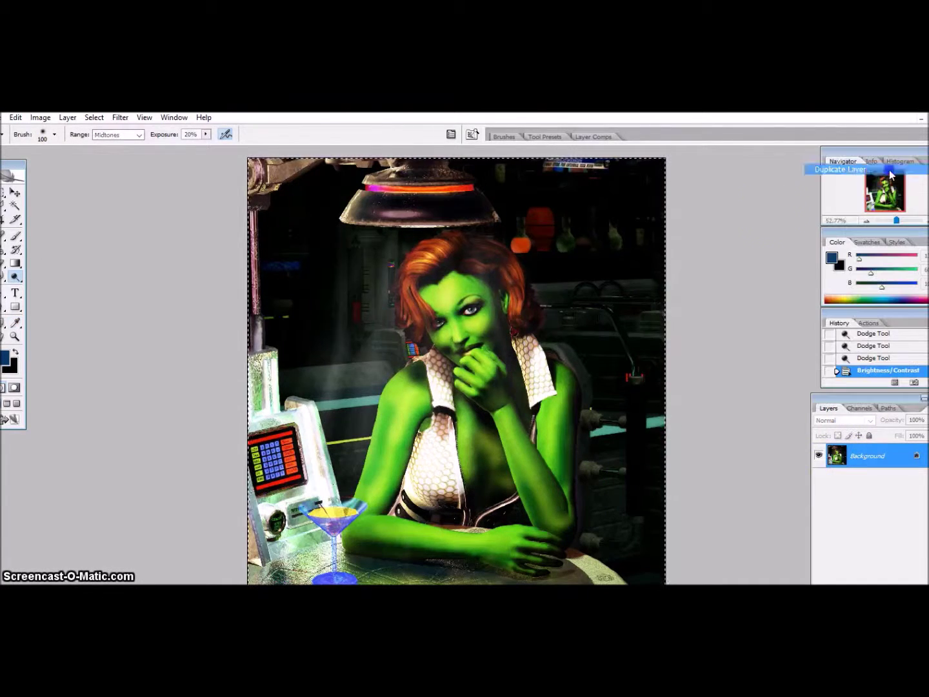
- Duplicate the Background layer and run the Simple Frame action for a thin border
left_click(888, 168)
left_click(868, 323)
left_click(864, 350)
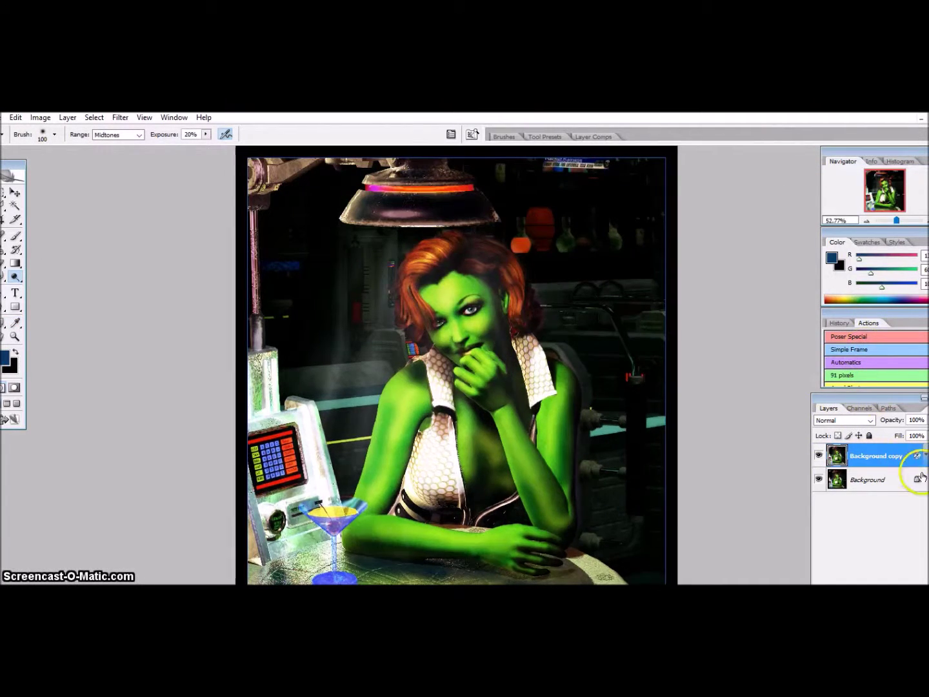